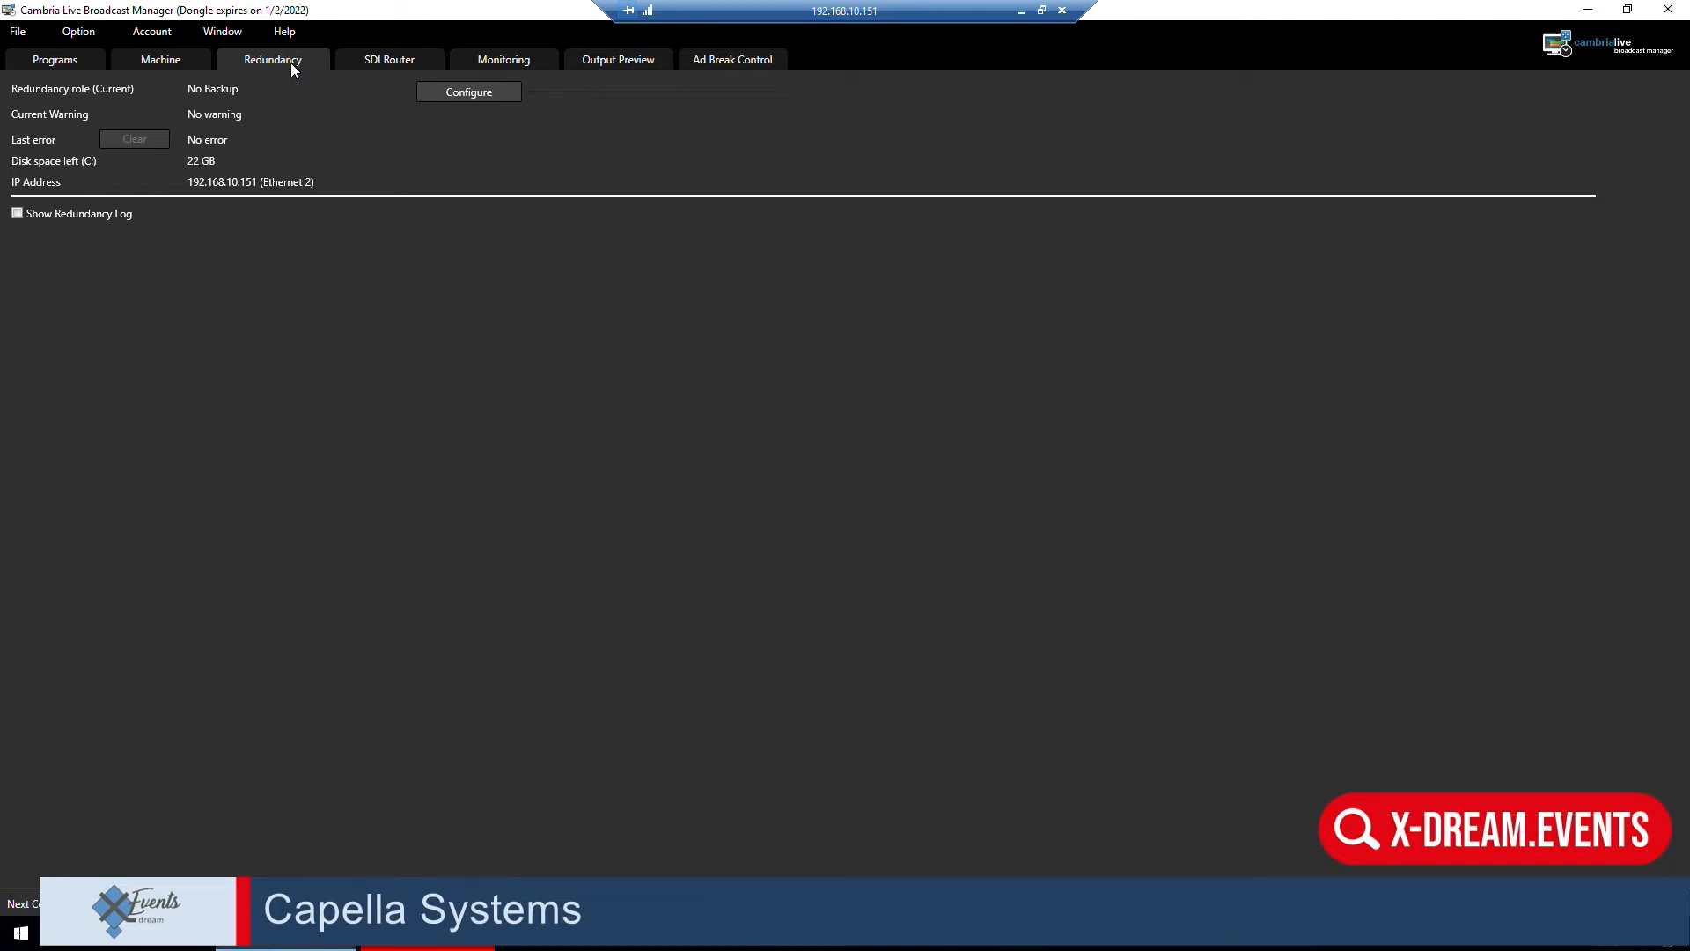
Review the monitoring triggers and output preview, and examine machines LIVE-3 and LIVE-1 in the machine list.
left_click(506, 58)
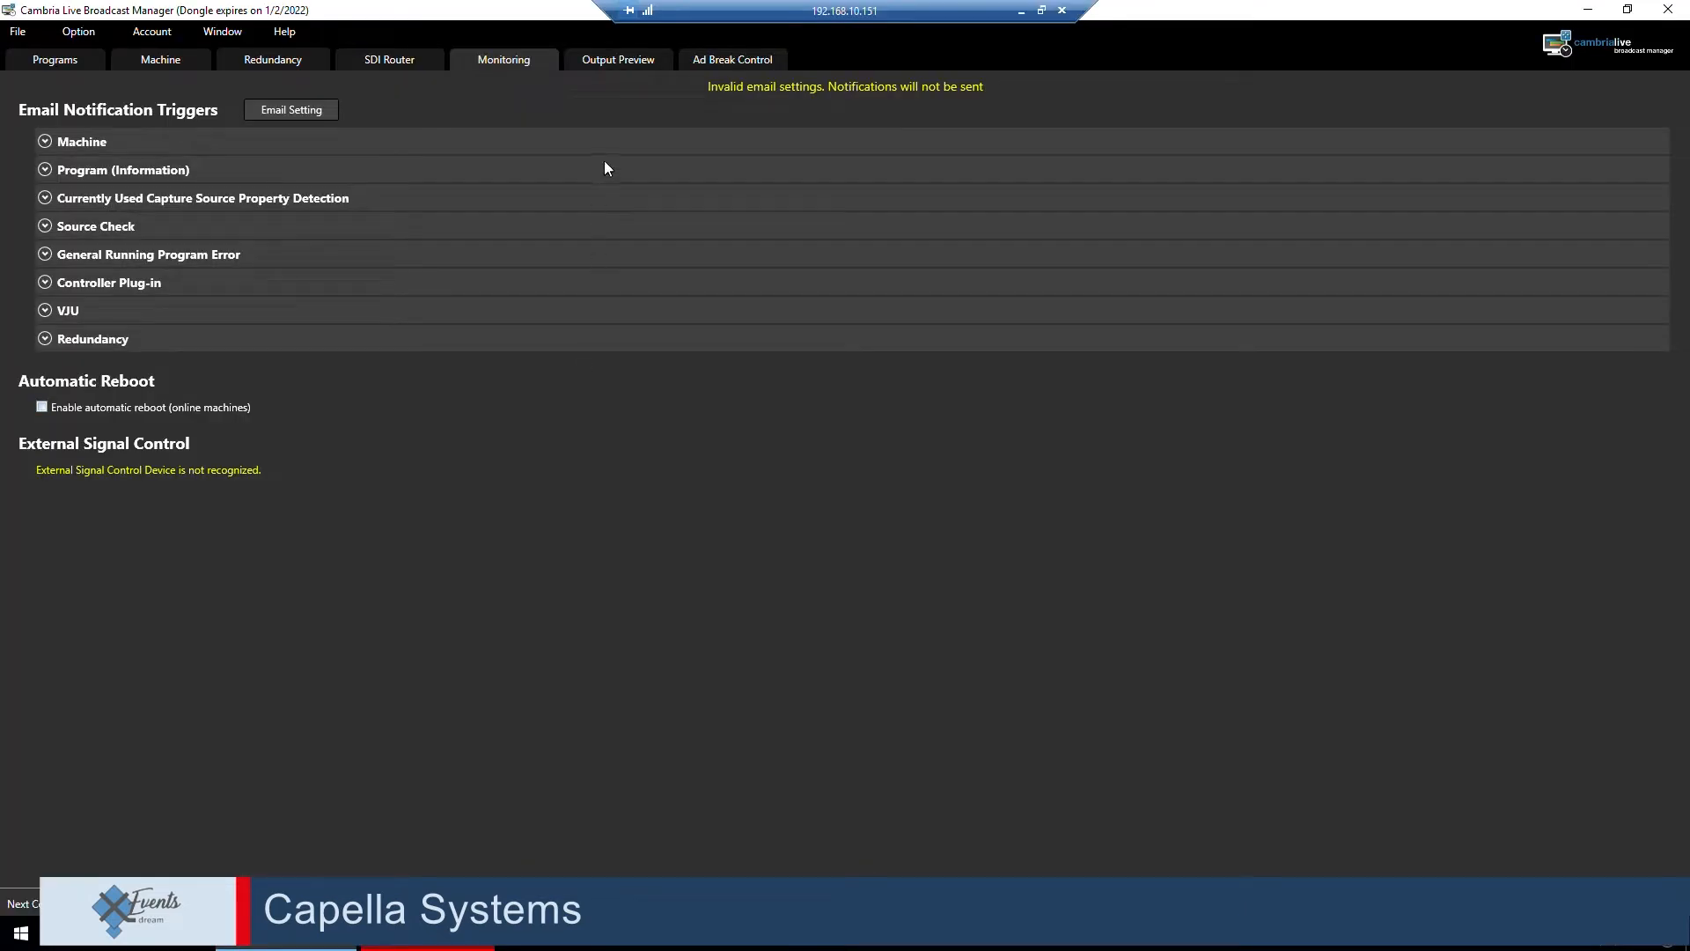
left_click(600, 60)
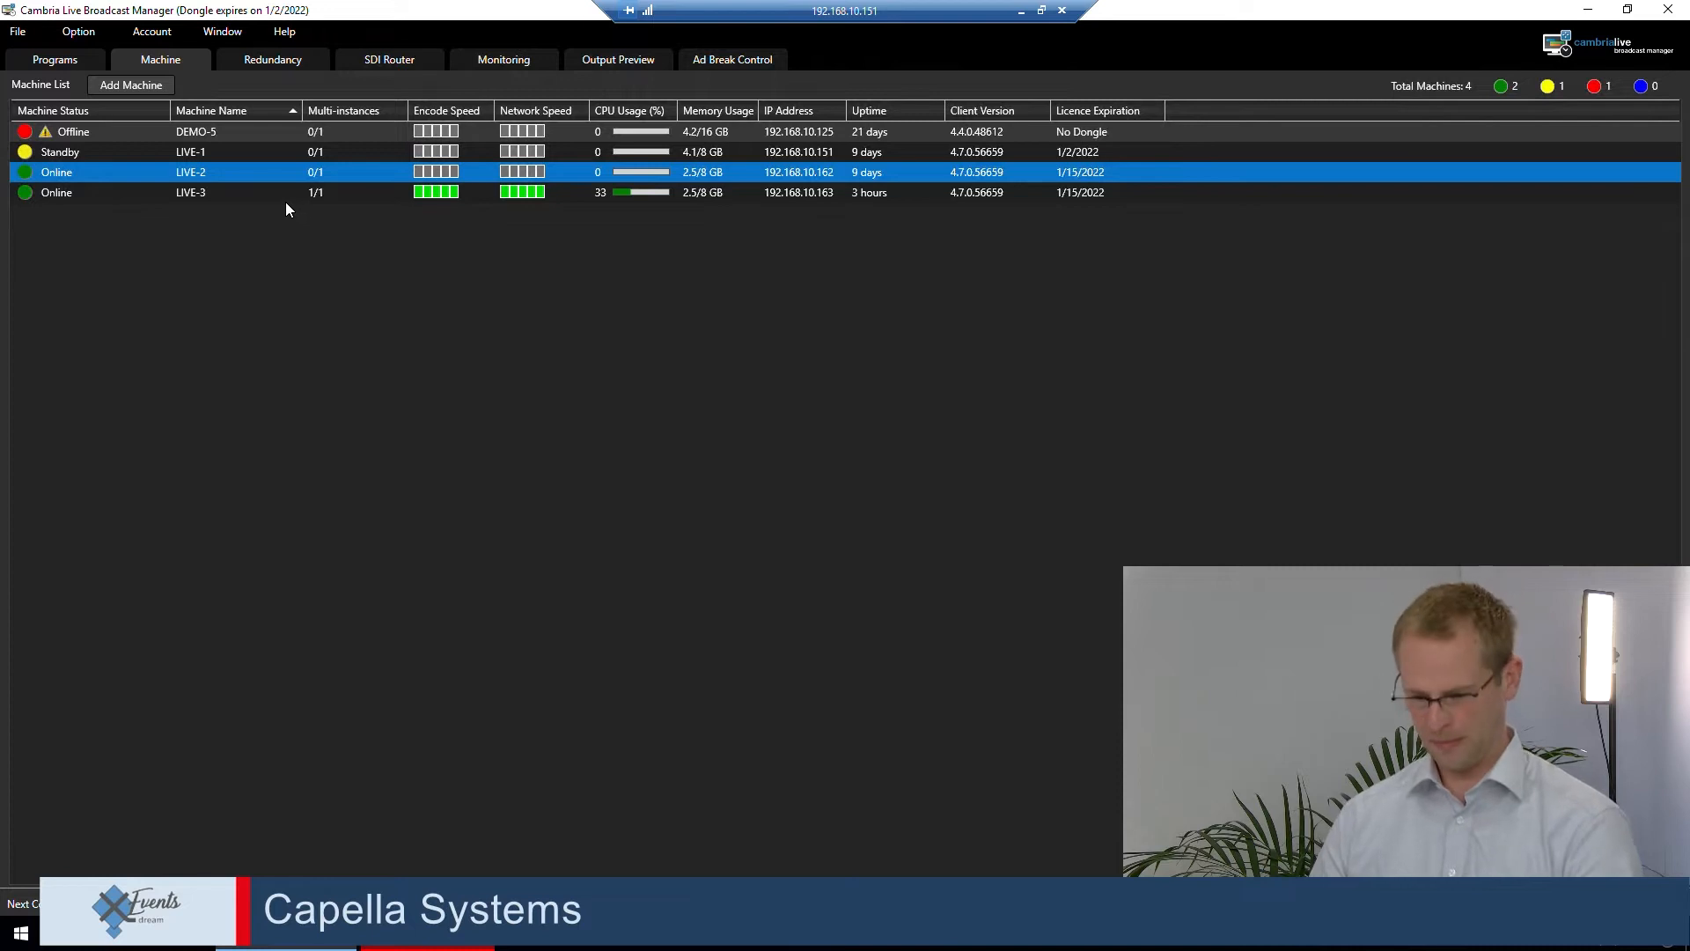
left_click(234, 193)
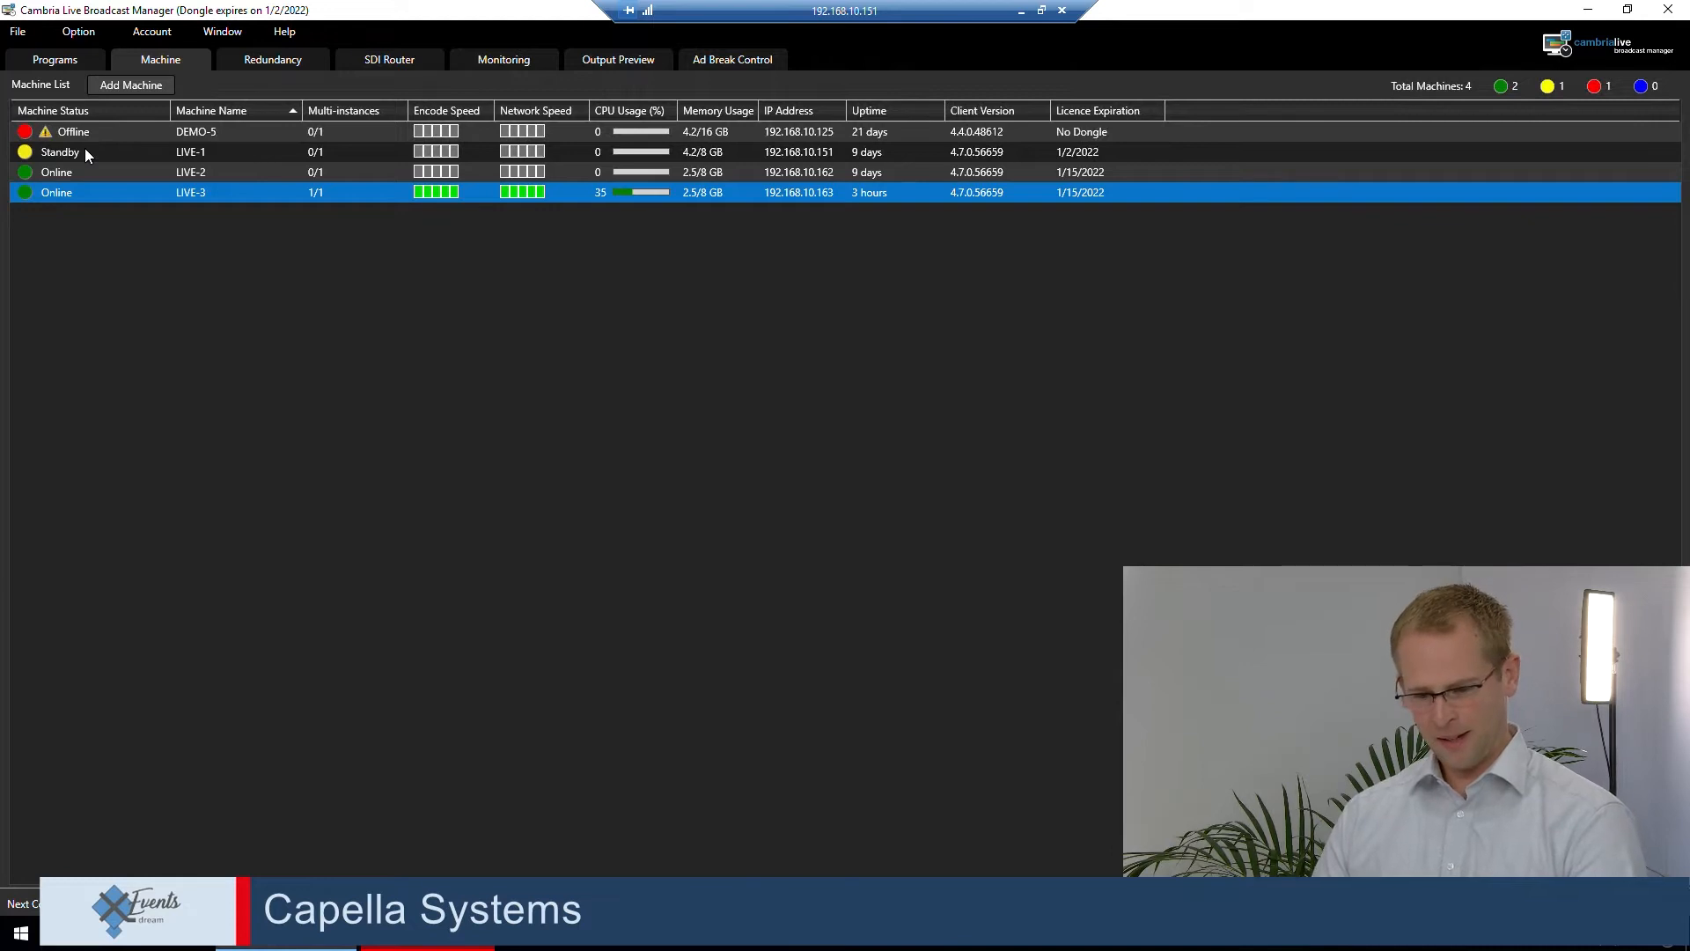
left_click(84, 150)
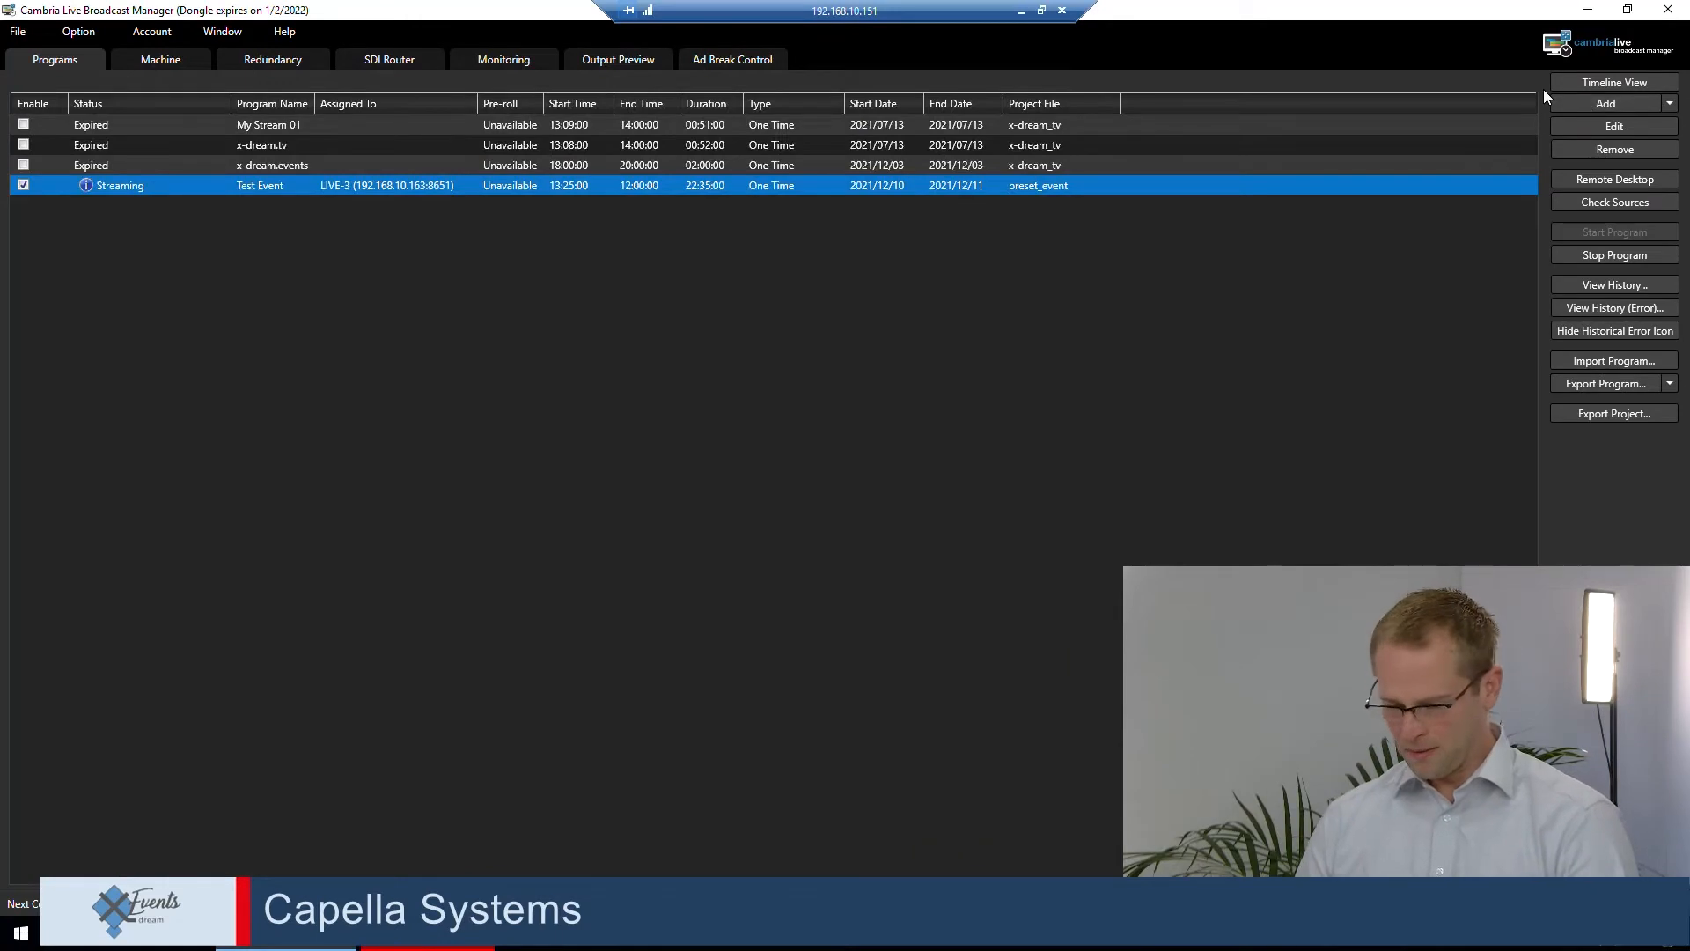
Add a new program and load the preset_event project file from the ftp folder into it.
left_click(1588, 104)
left_click(1604, 125)
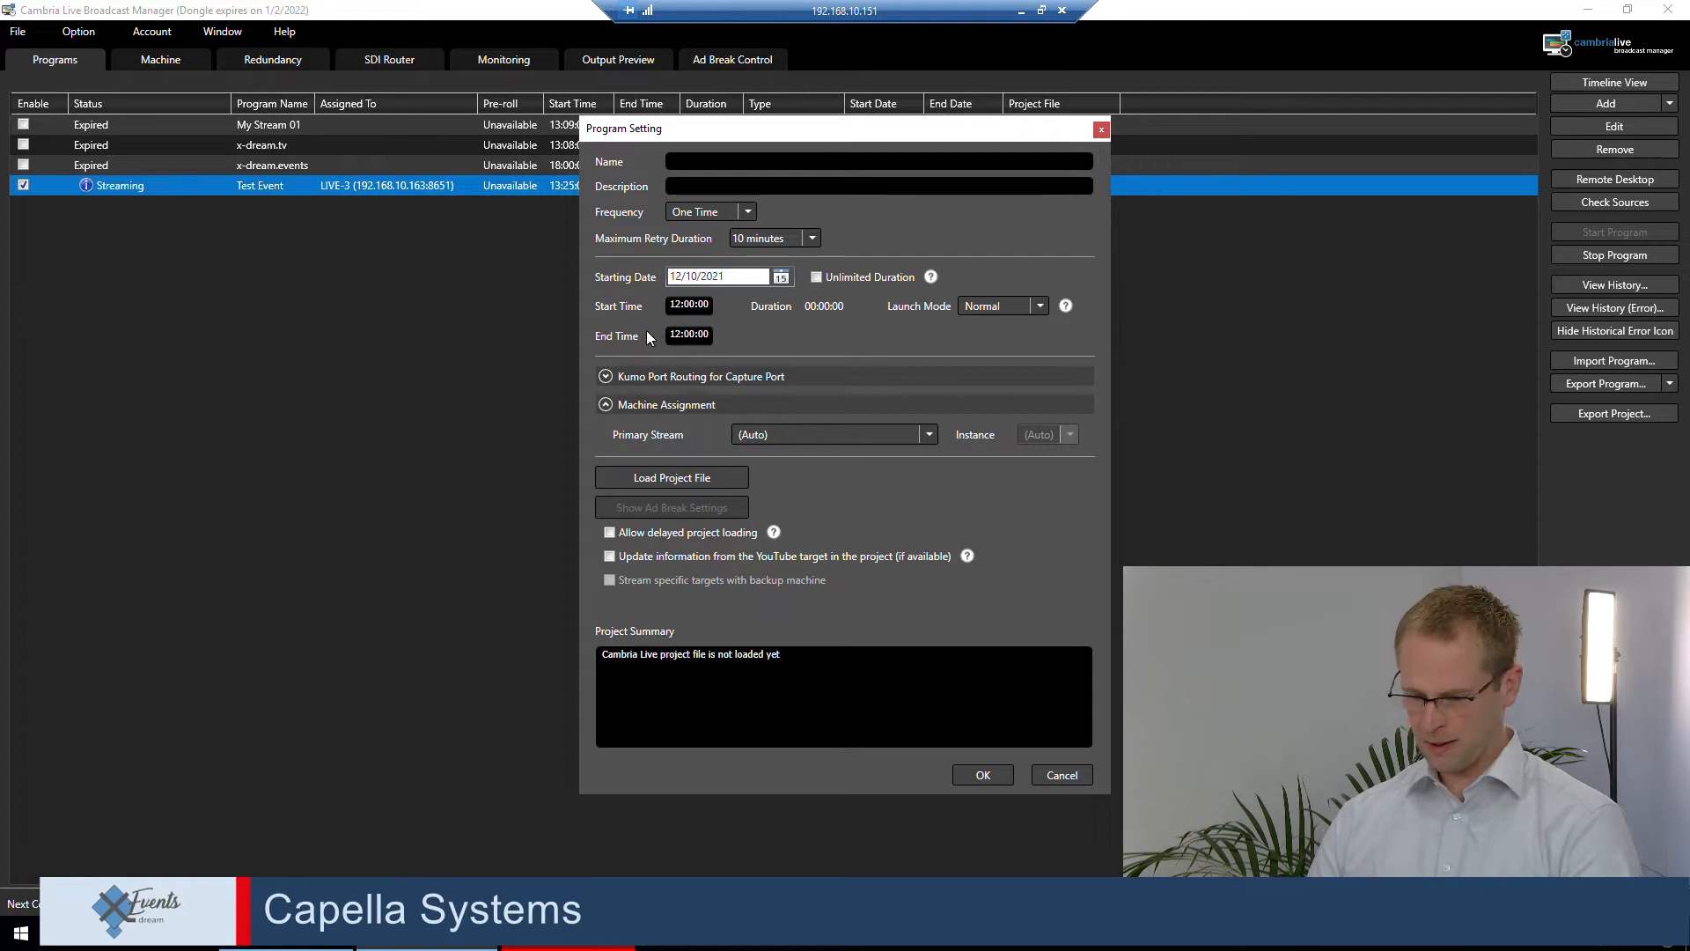
left_click(667, 477)
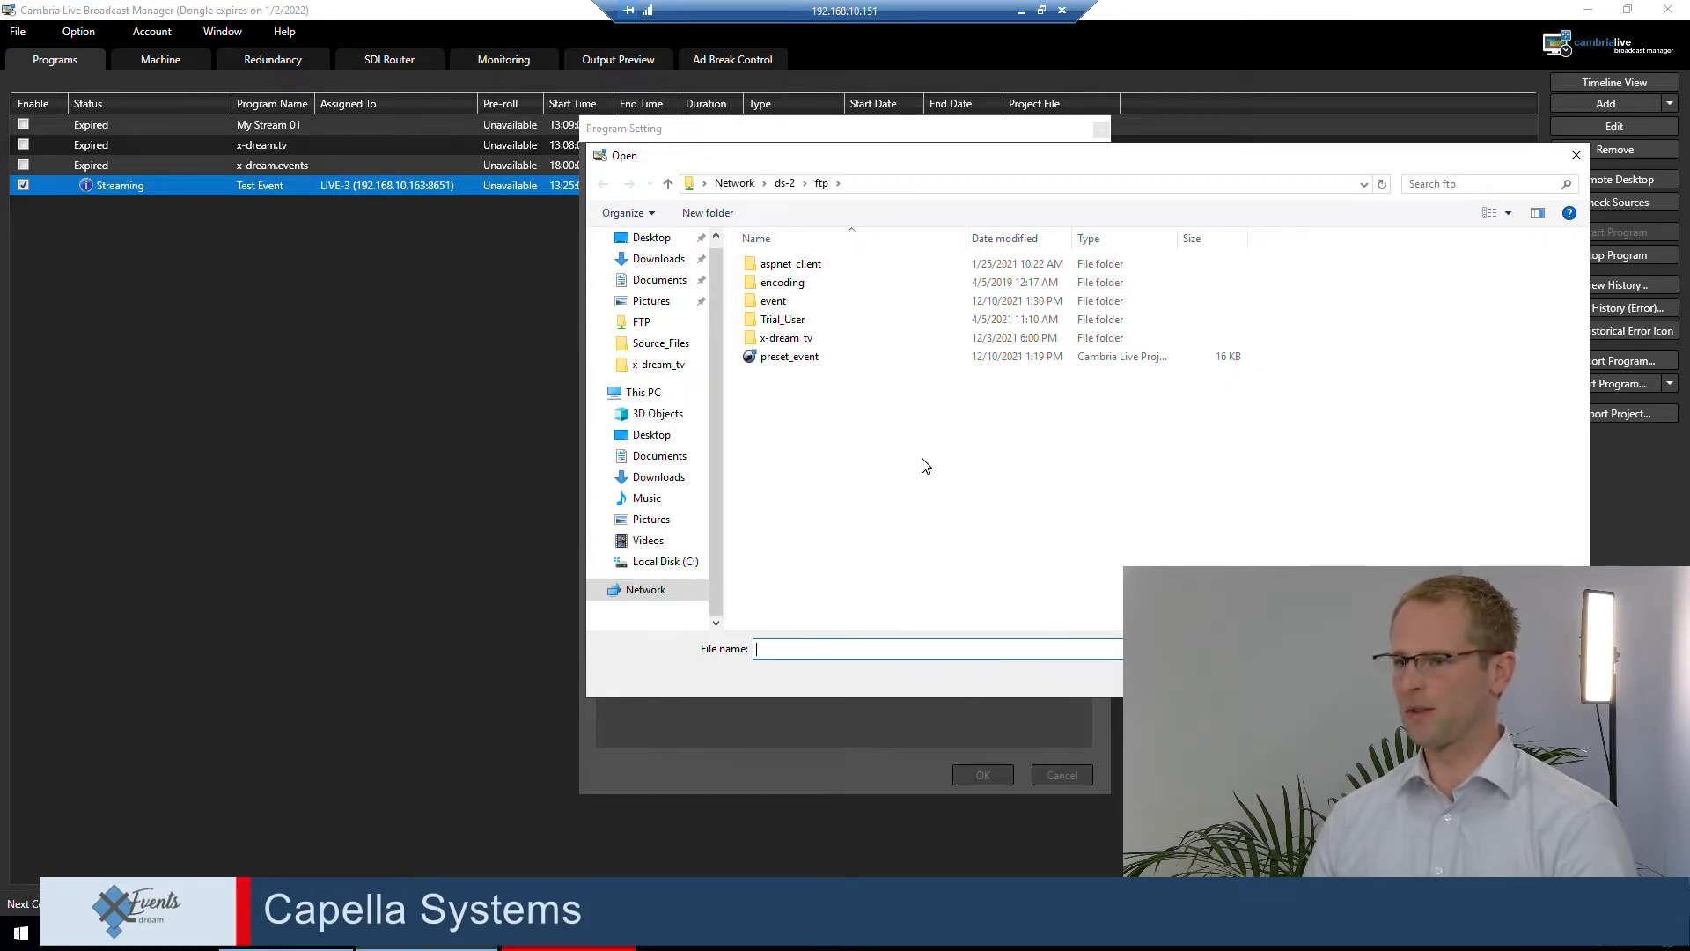
double_click(780, 361)
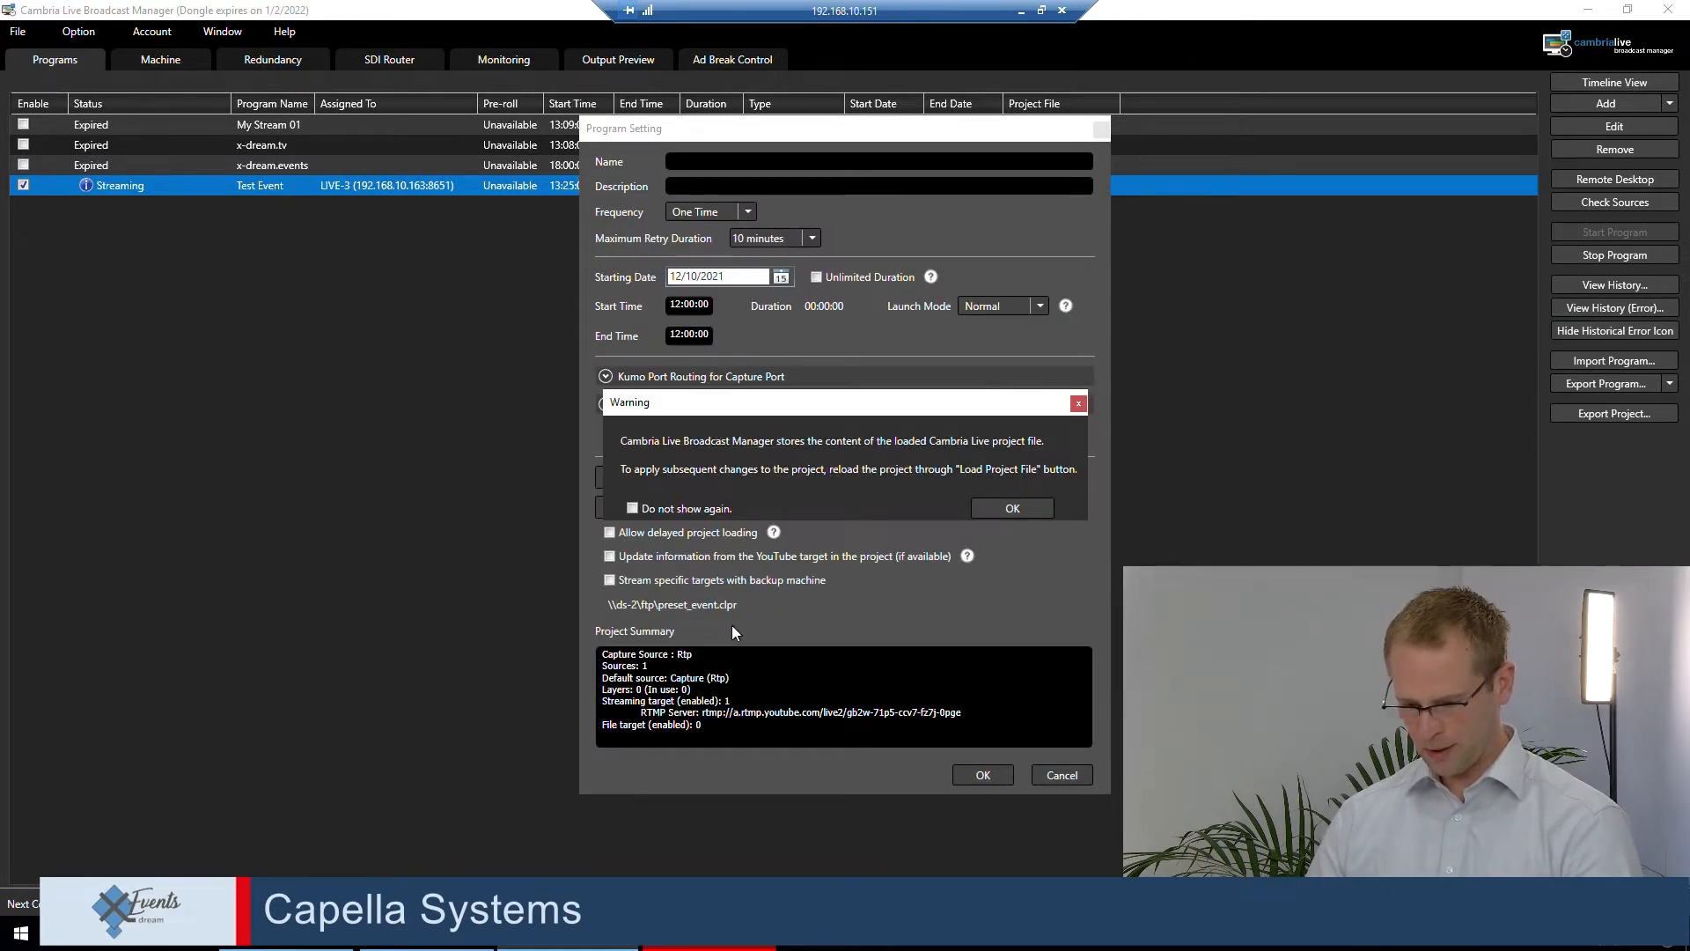
left_click(1011, 509)
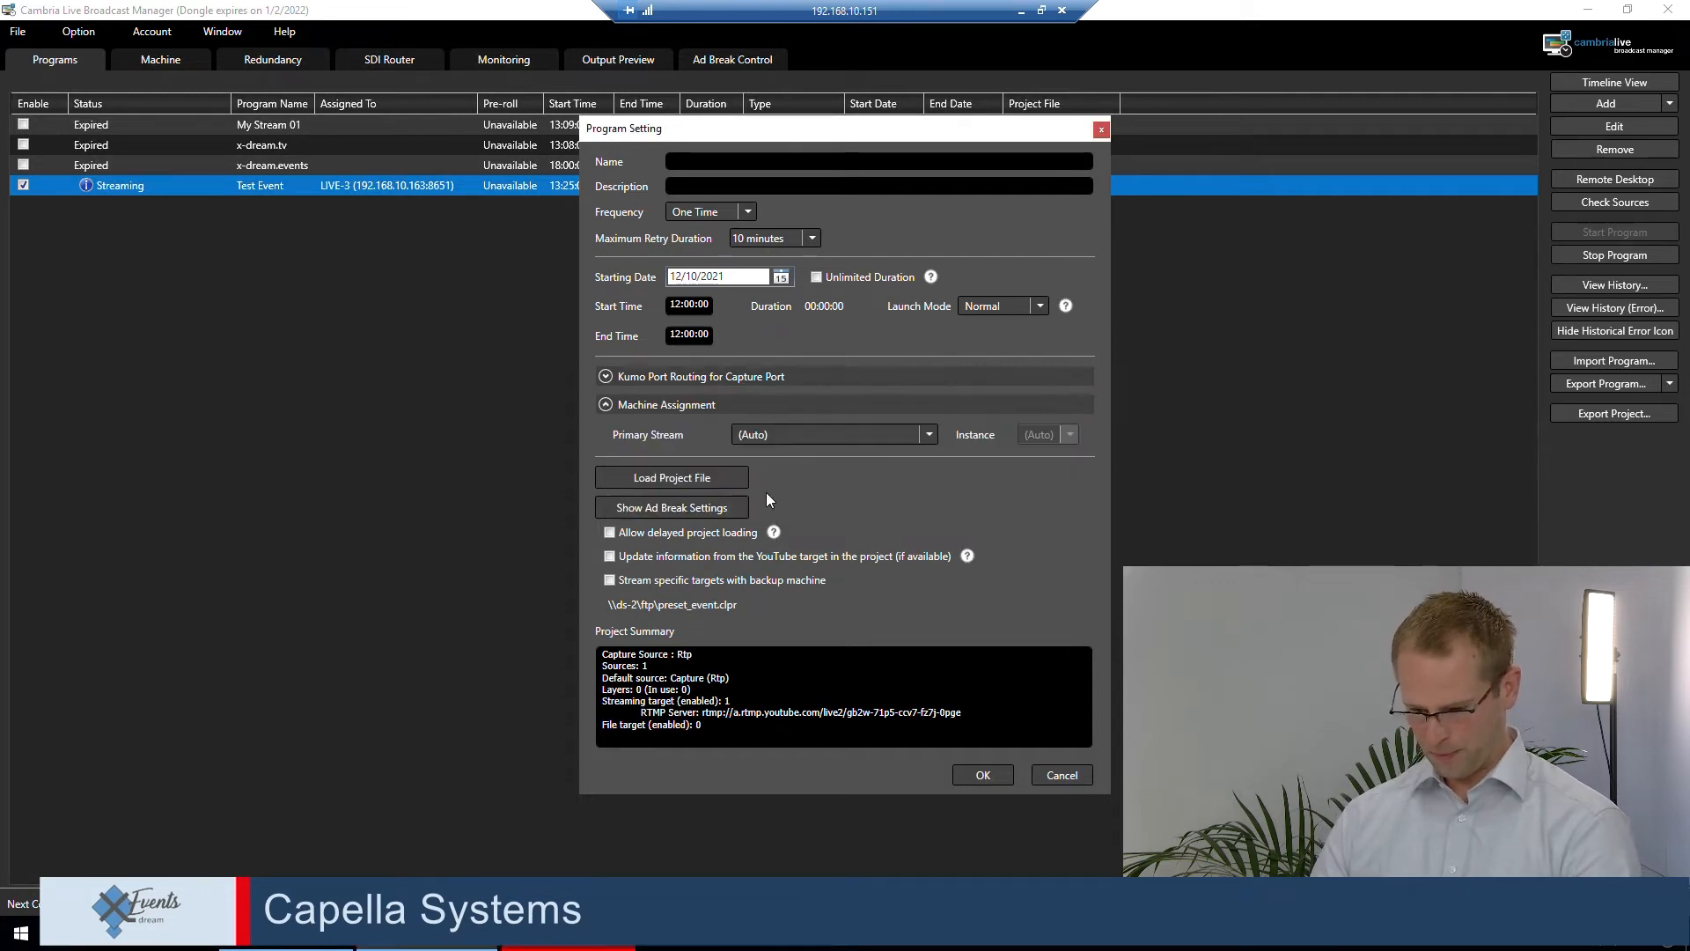
left_click_drag(618, 666, 650, 661)
left_click(789, 692)
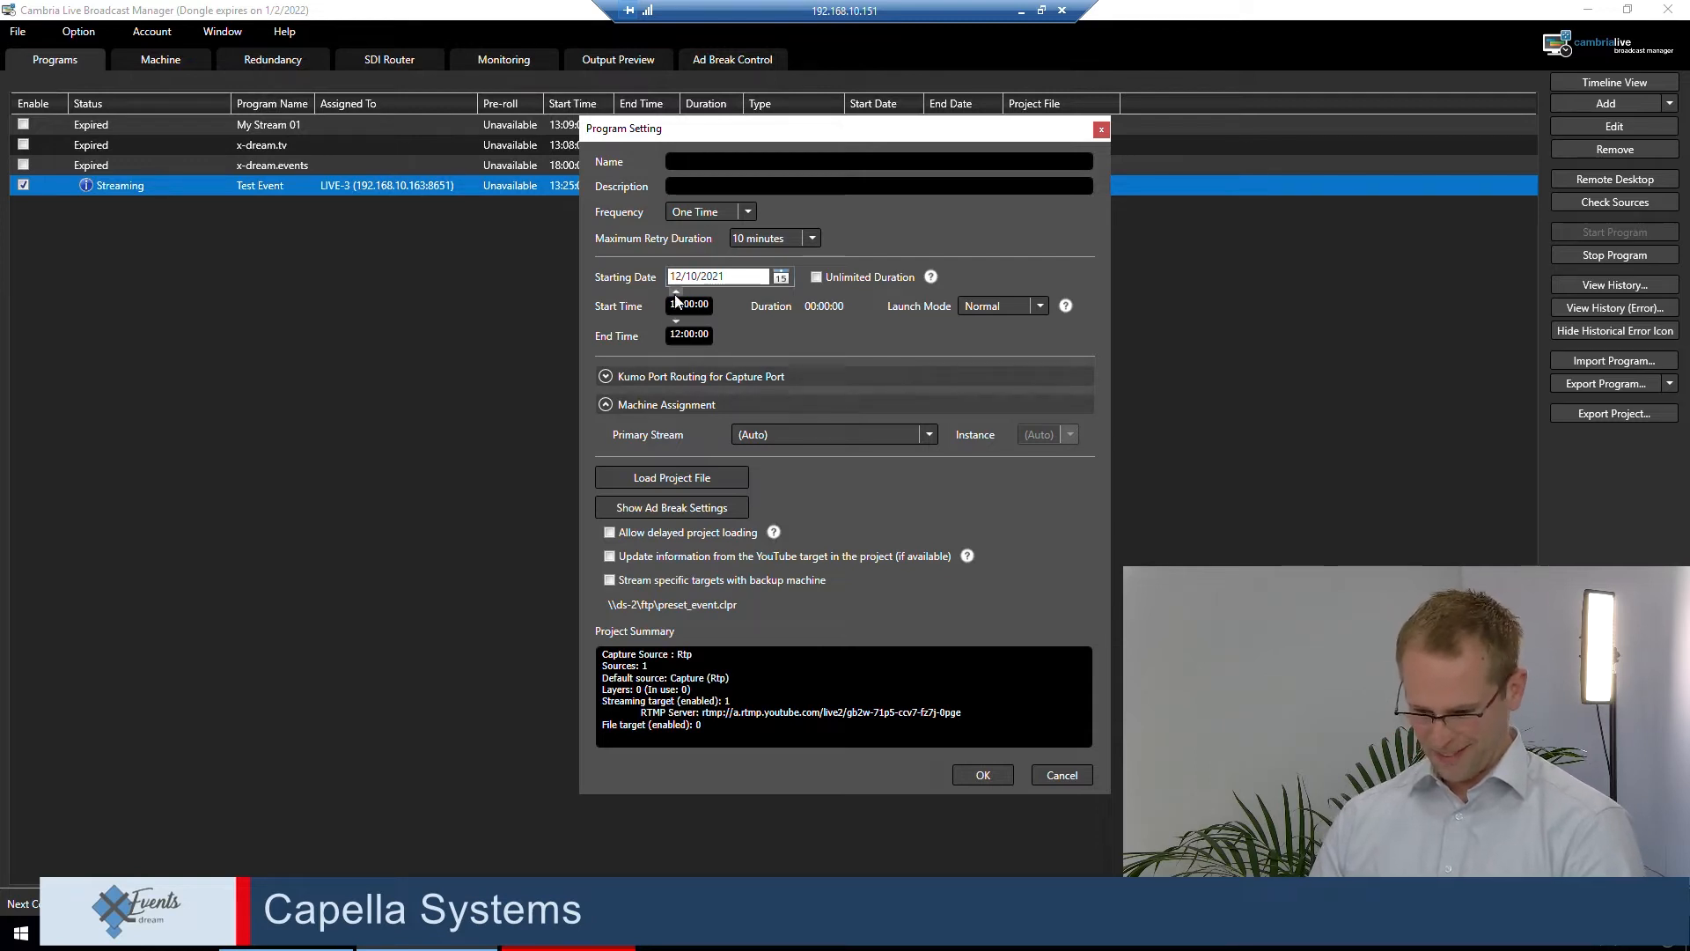
Set the program's start time to 16:00:00, name it "demo test" and save it.
left_click(676, 293)
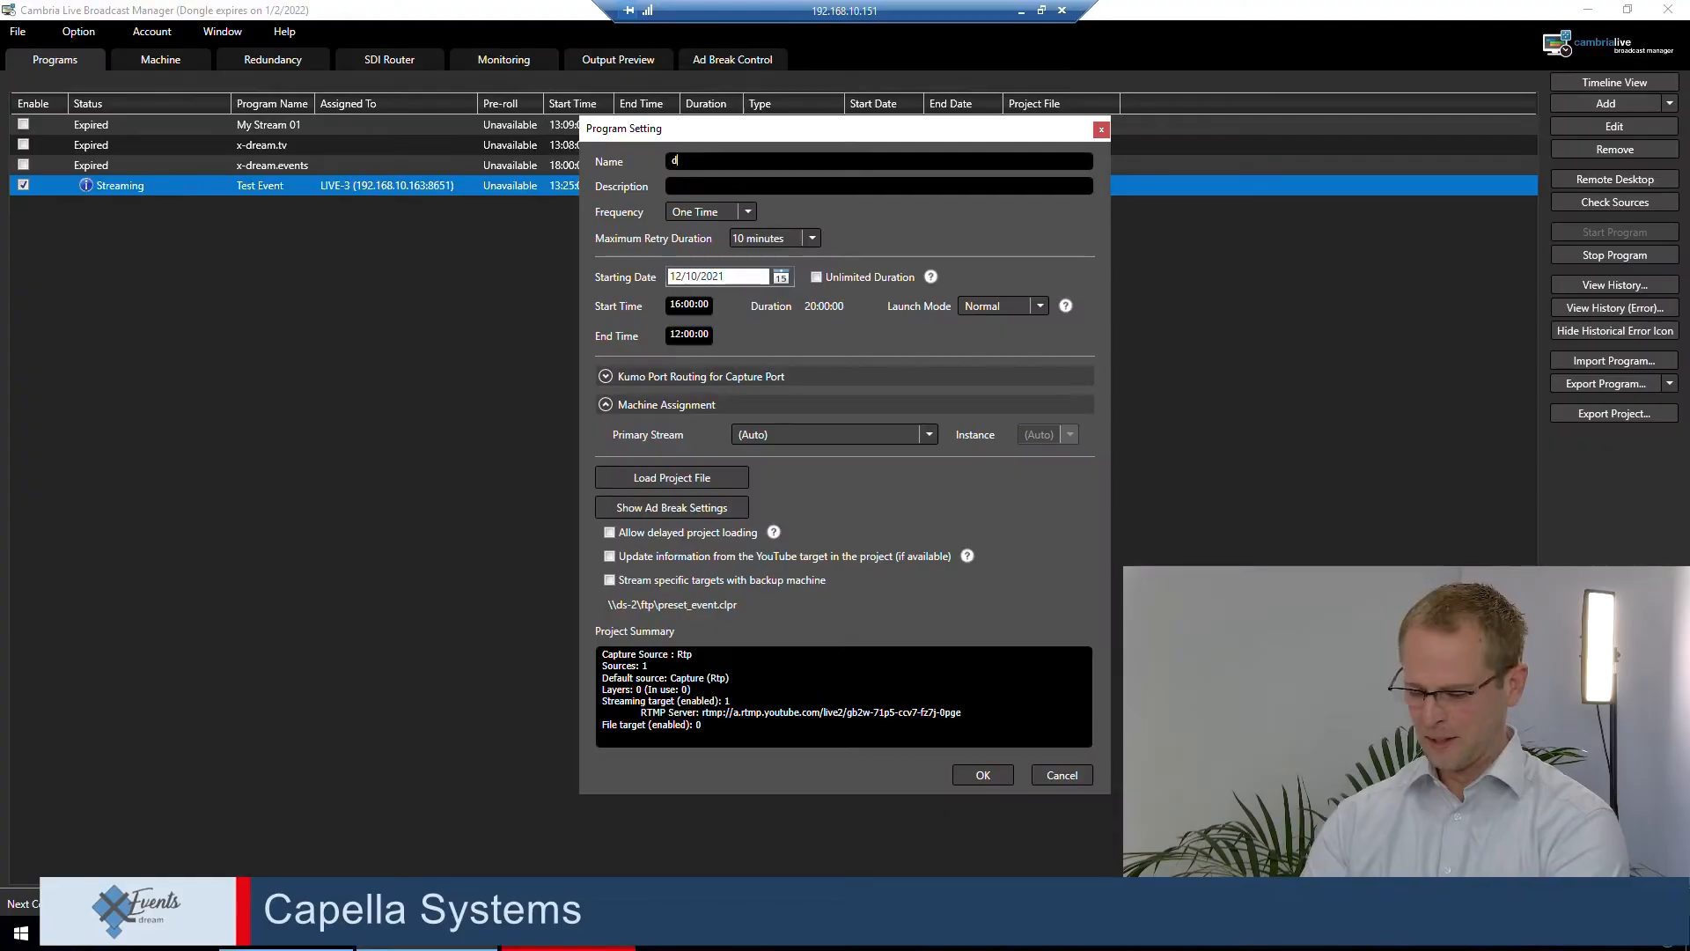
type("ewmo")
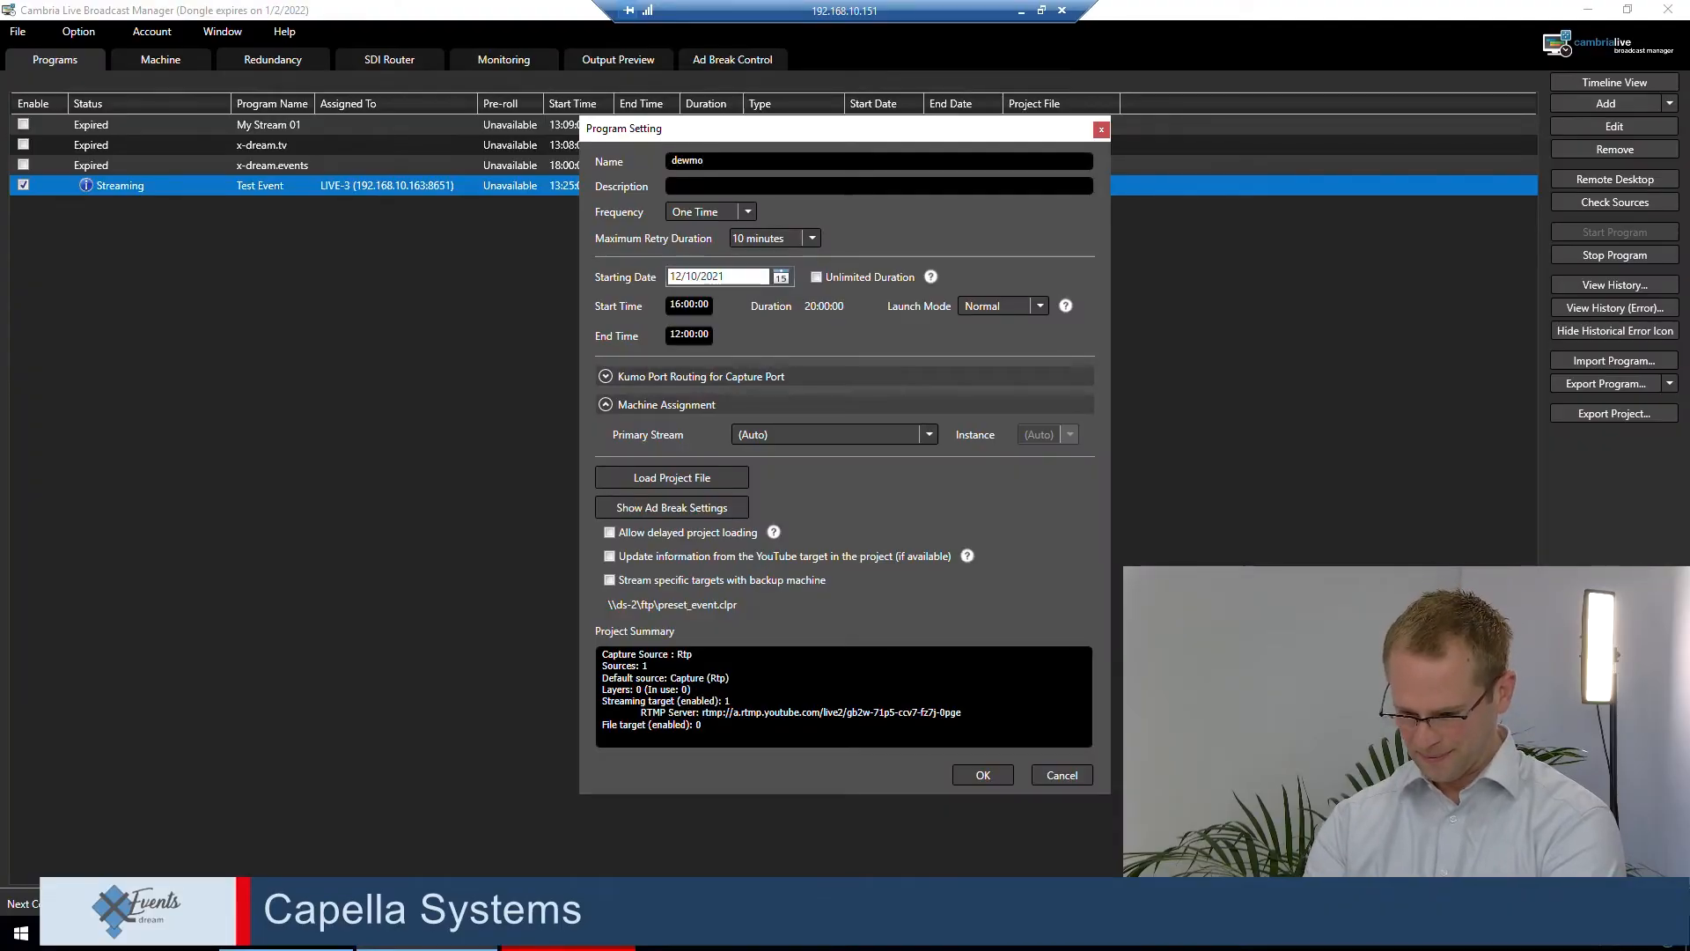
key("BackSpace")
key("BackSpace")
type("mo test")
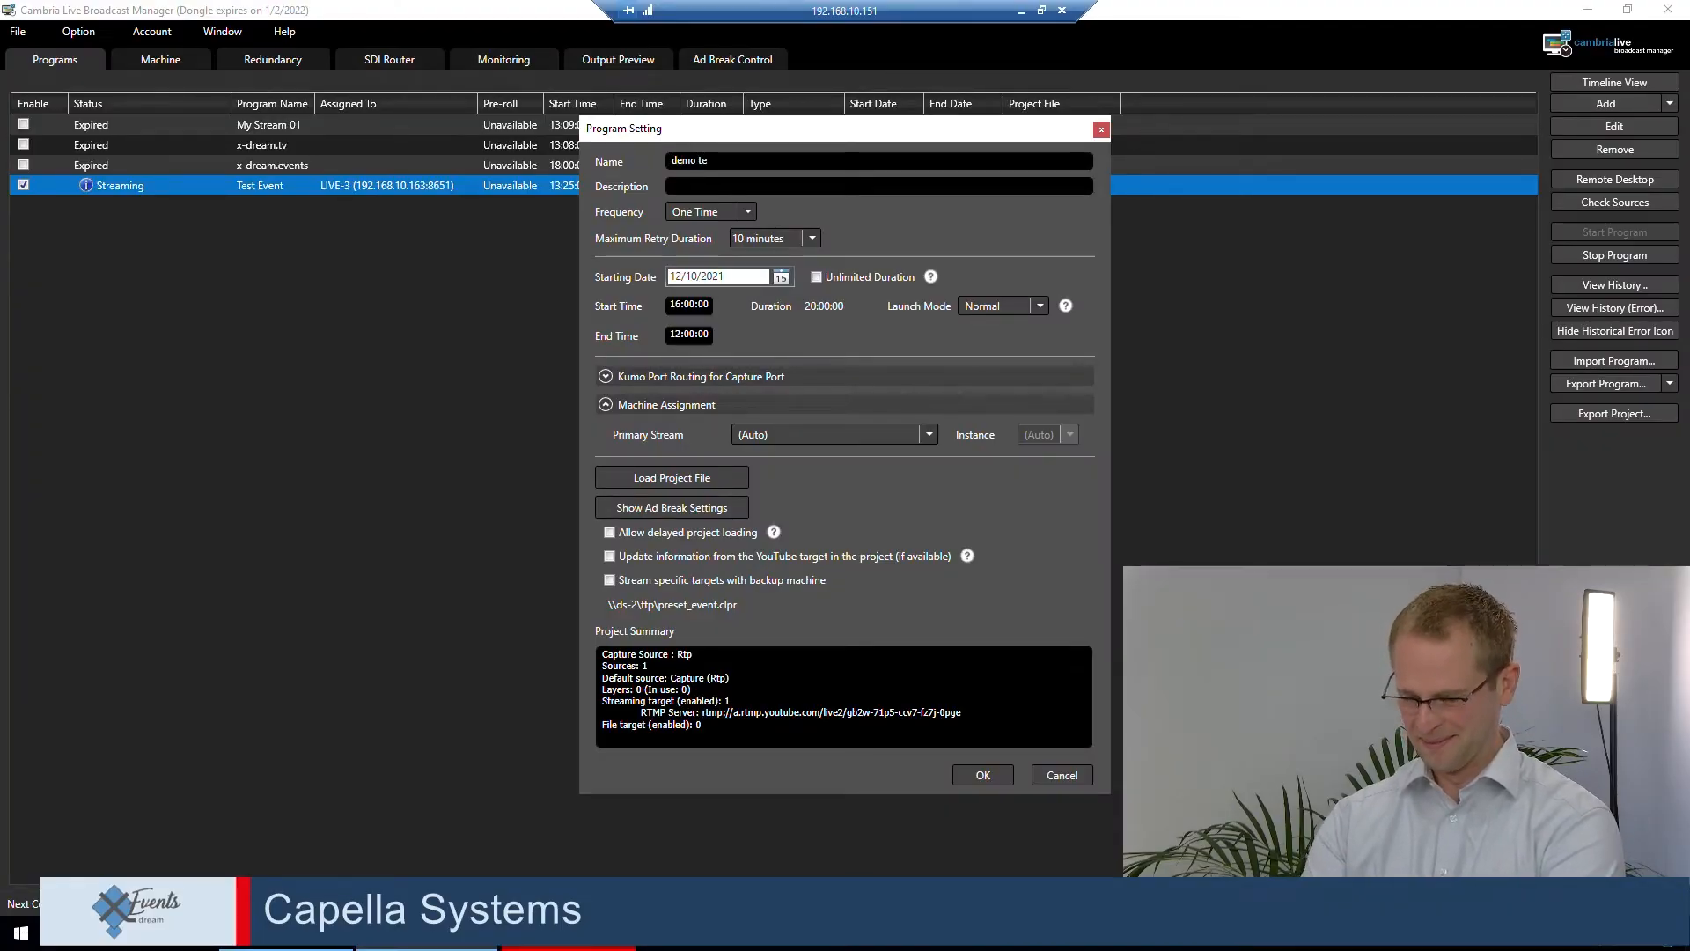
left_click(983, 777)
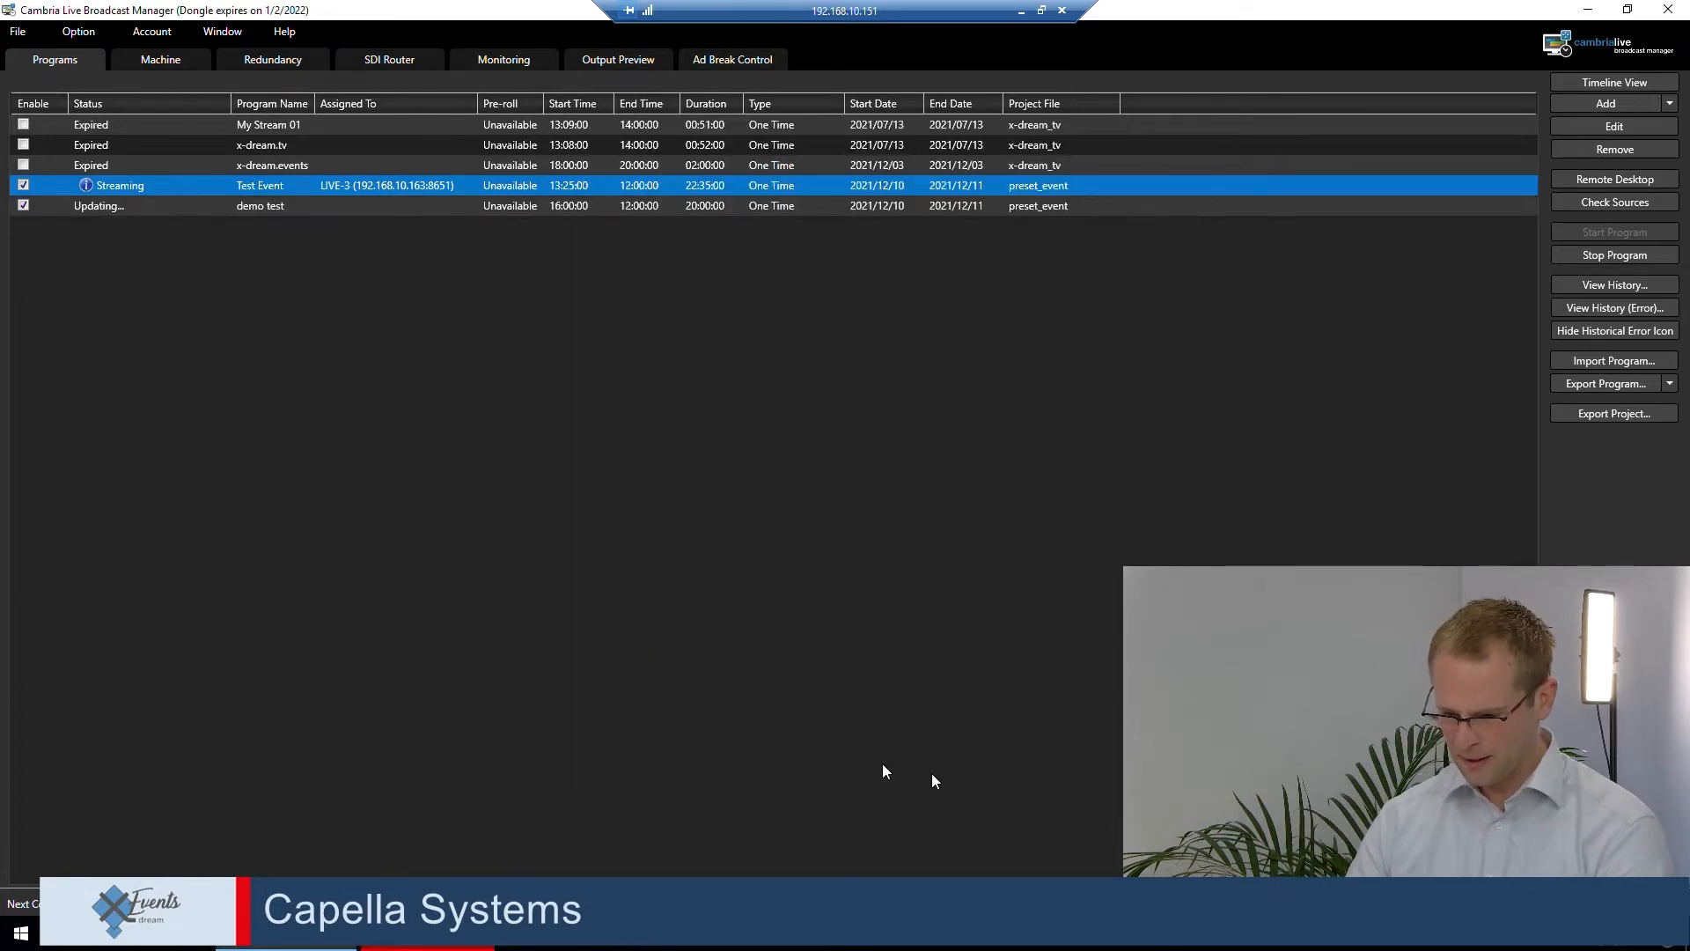
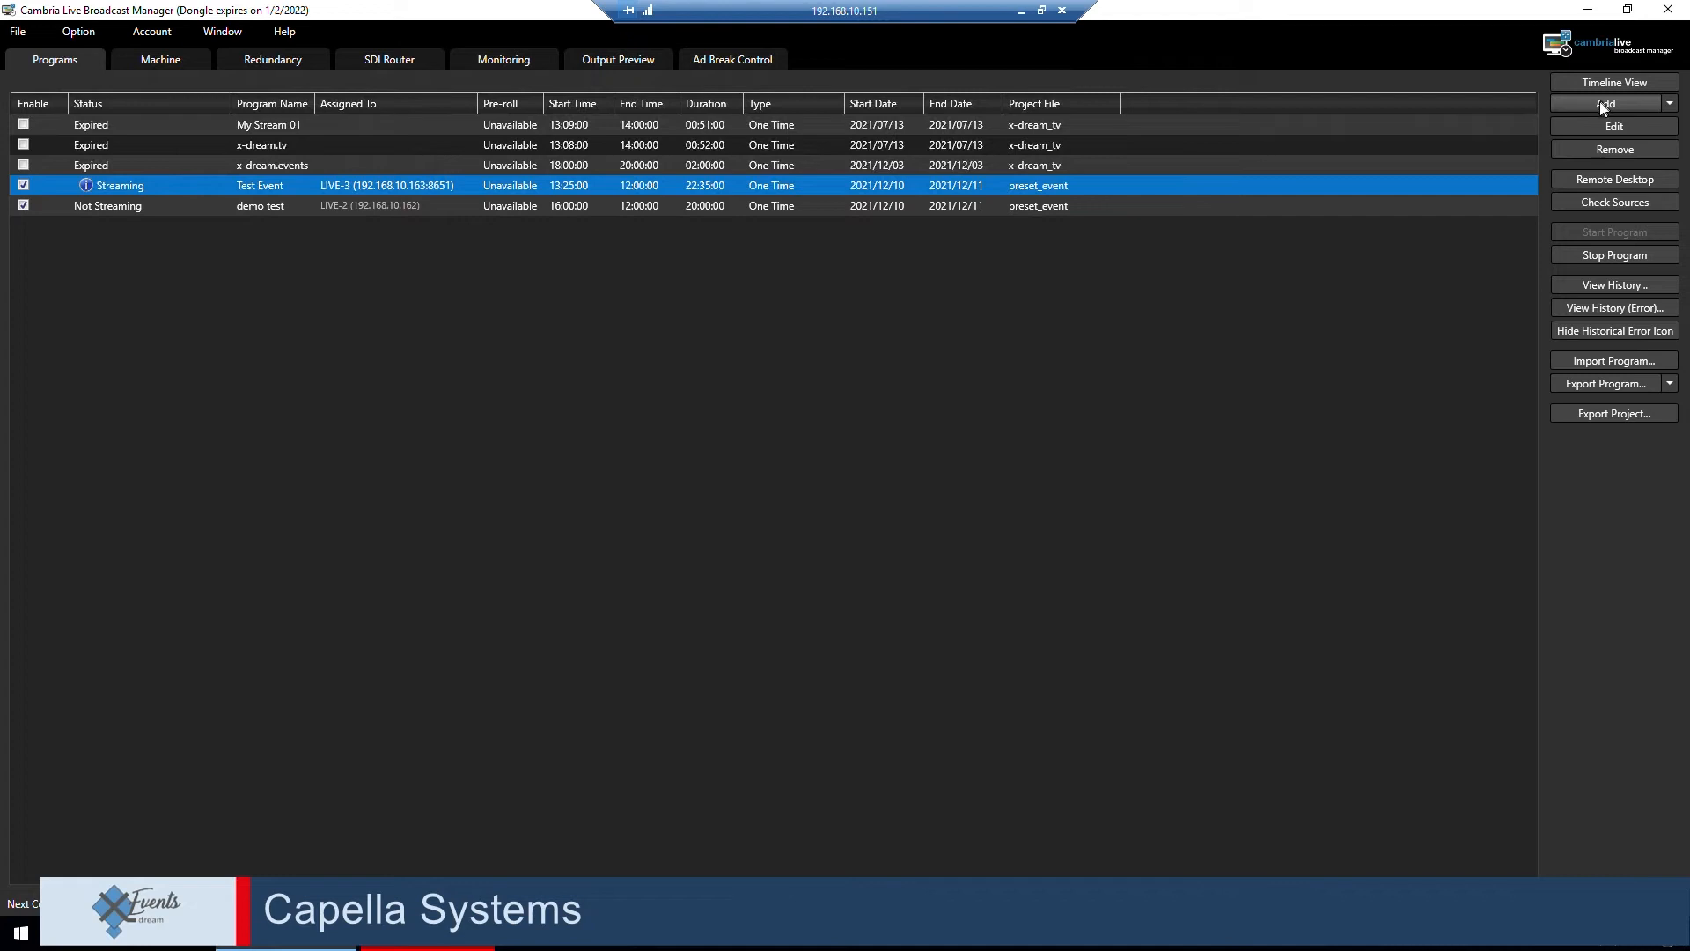
left_click(116, 214)
right_click(117, 210)
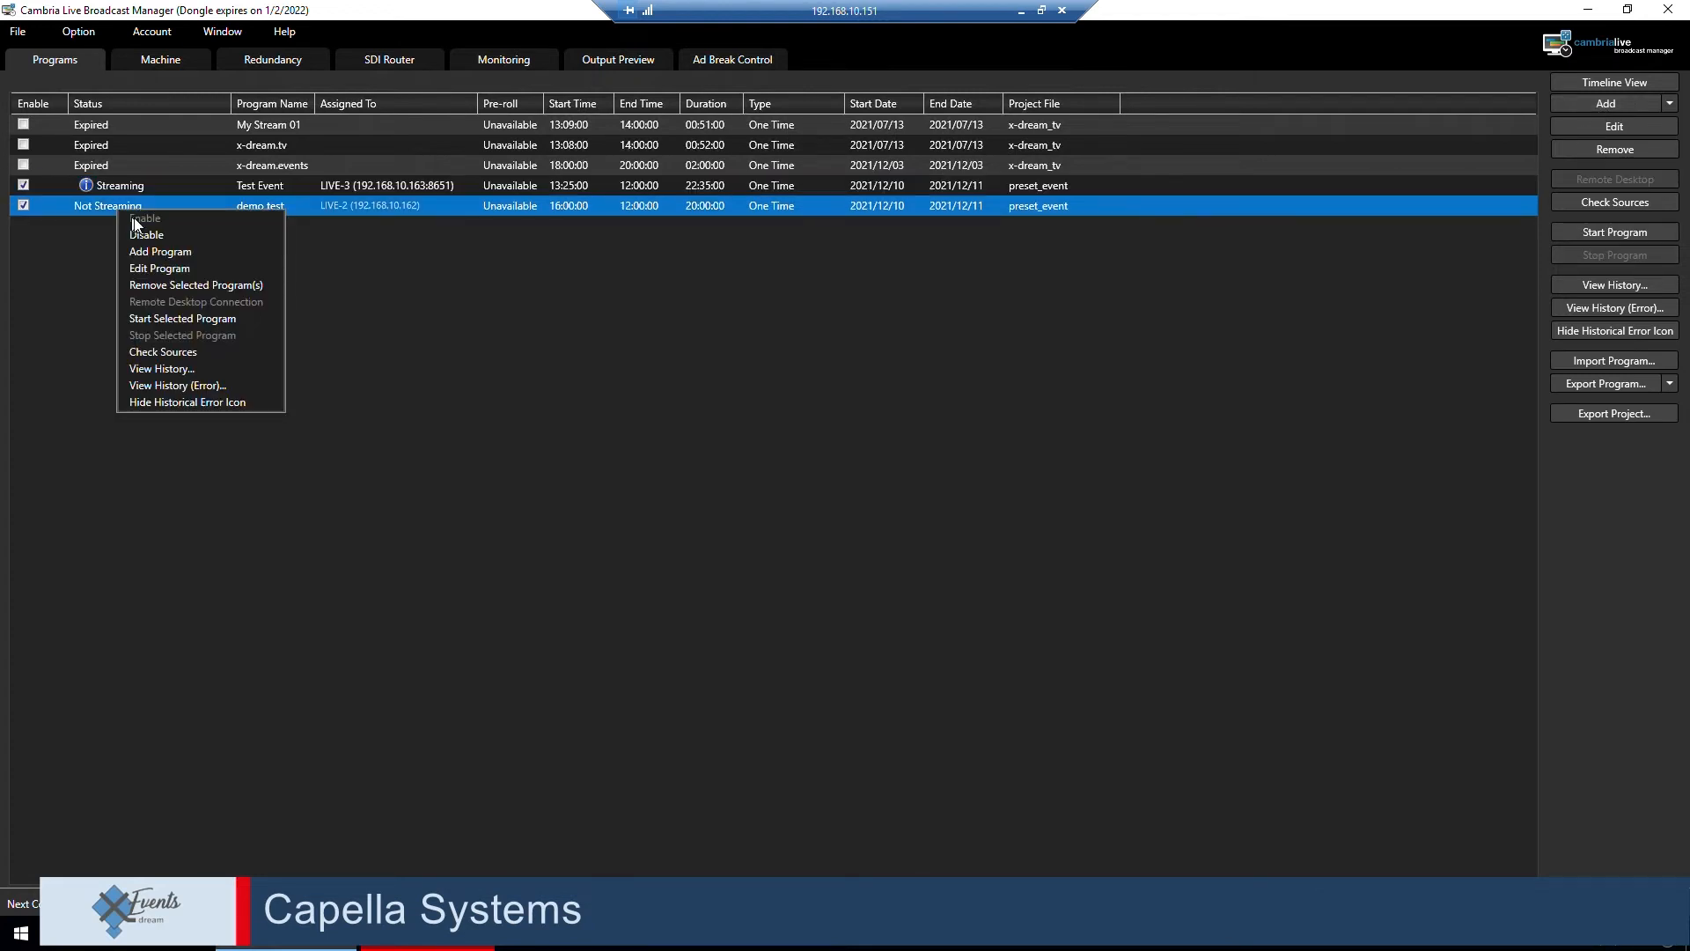
left_click(162, 253)
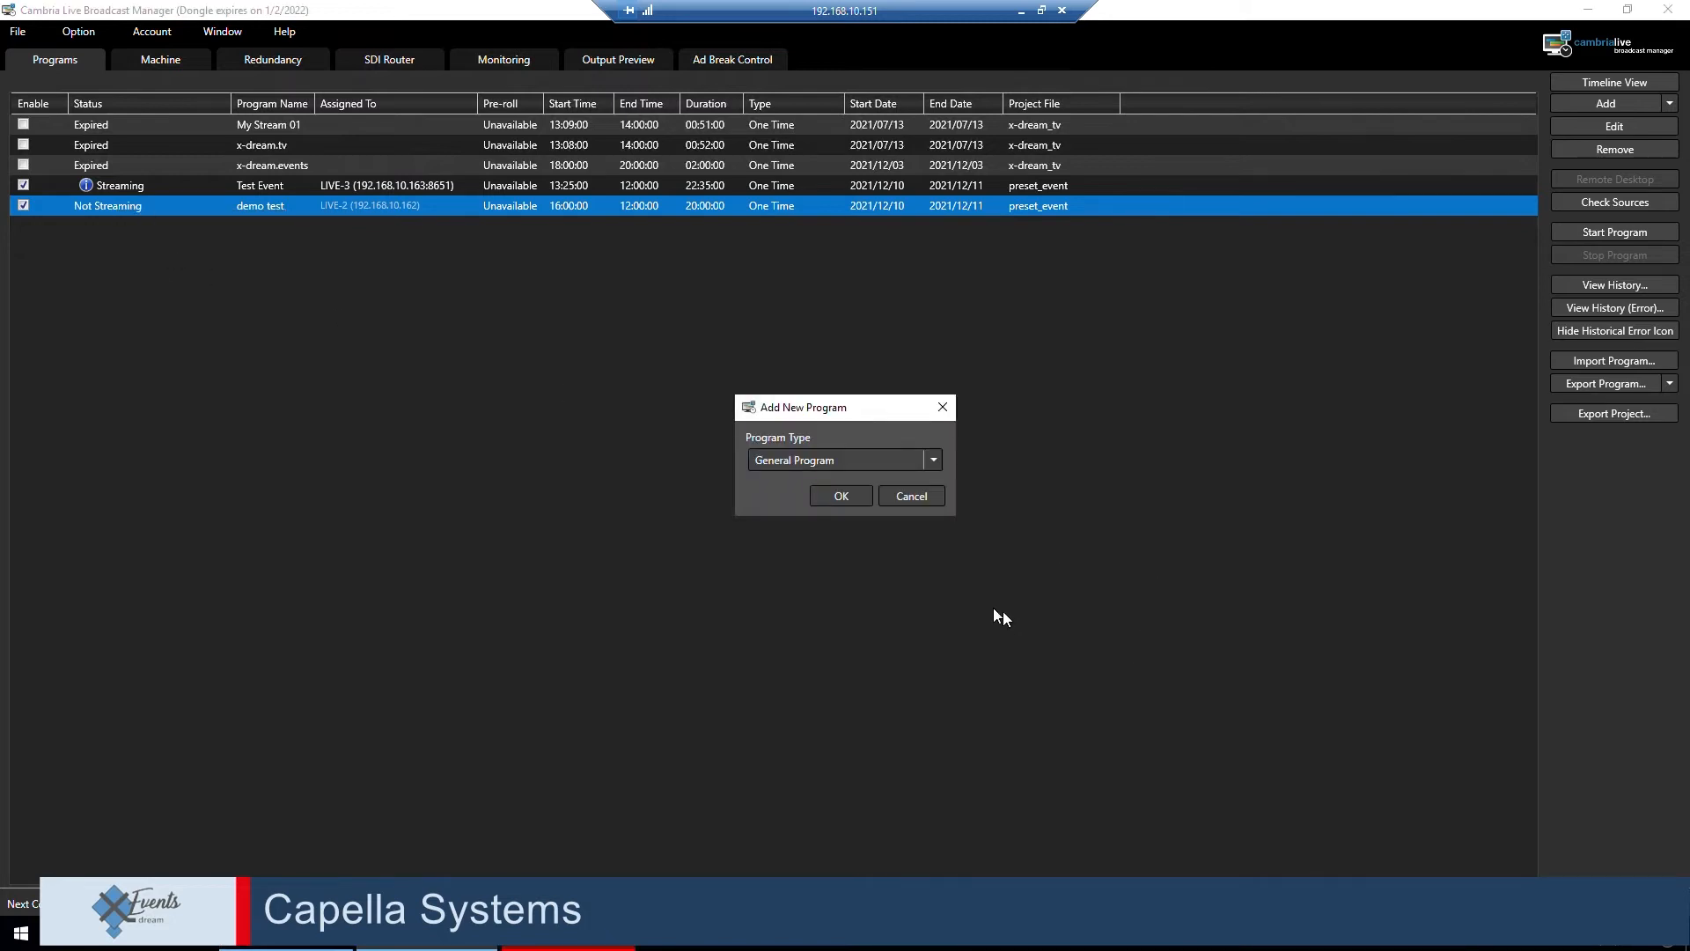
left_click(912, 496)
Add another program named "Test" and load the preset_event project file into it.
left_click(1598, 106)
left_click(1585, 126)
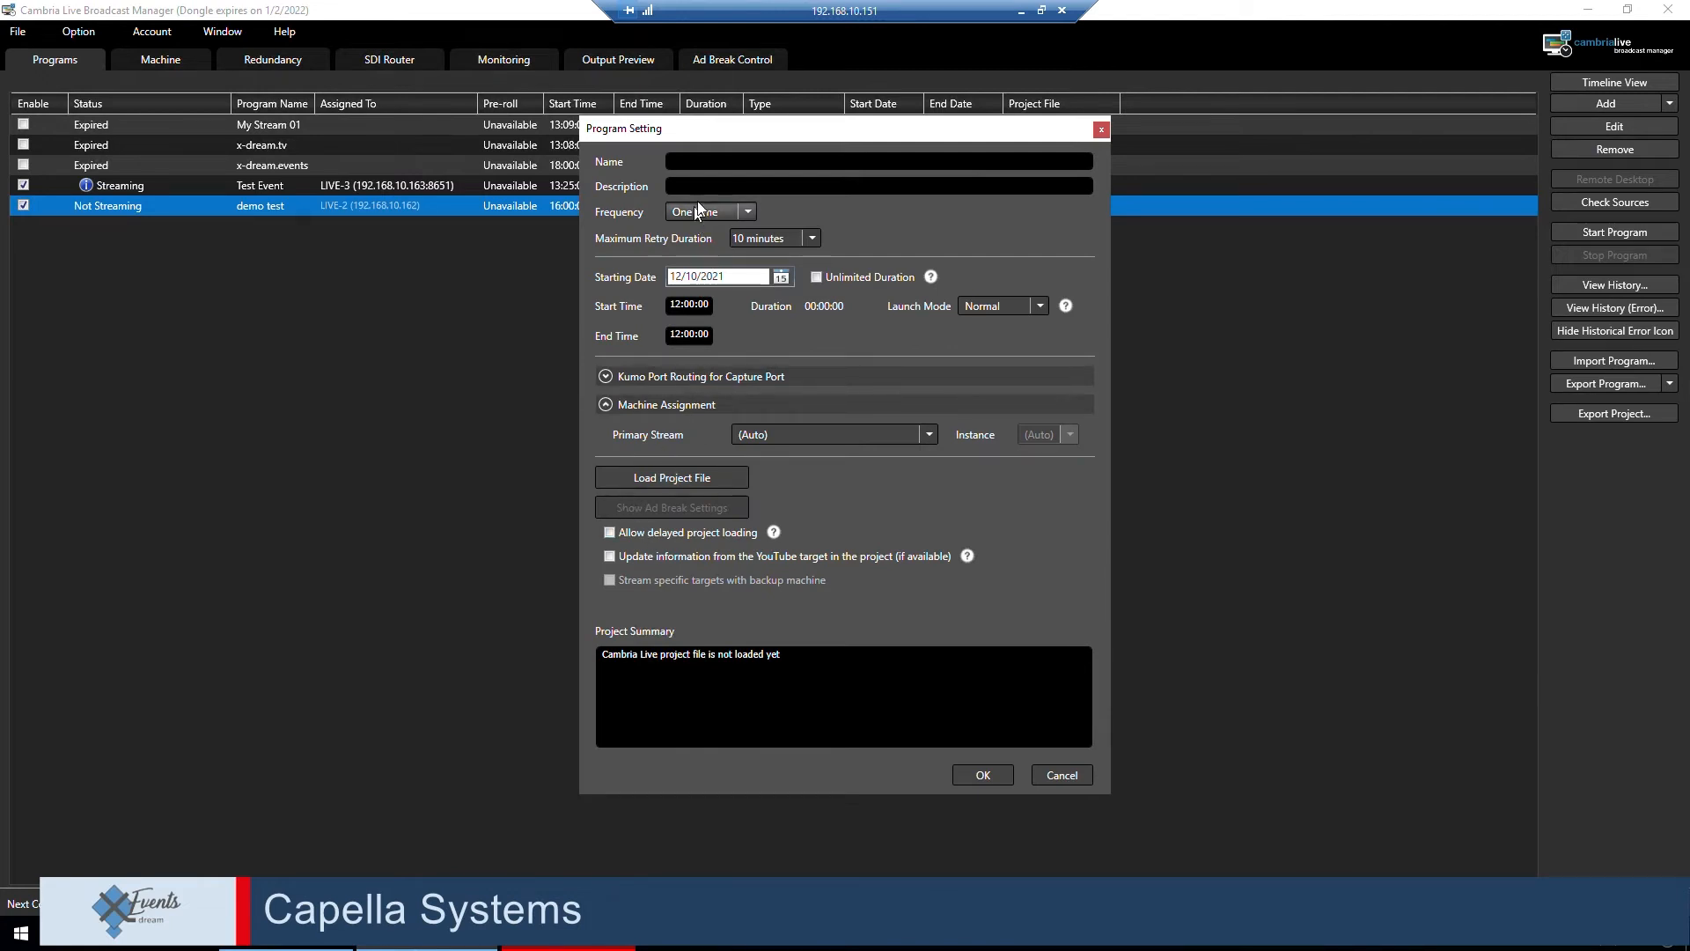
type("Ten")
left_click(666, 477)
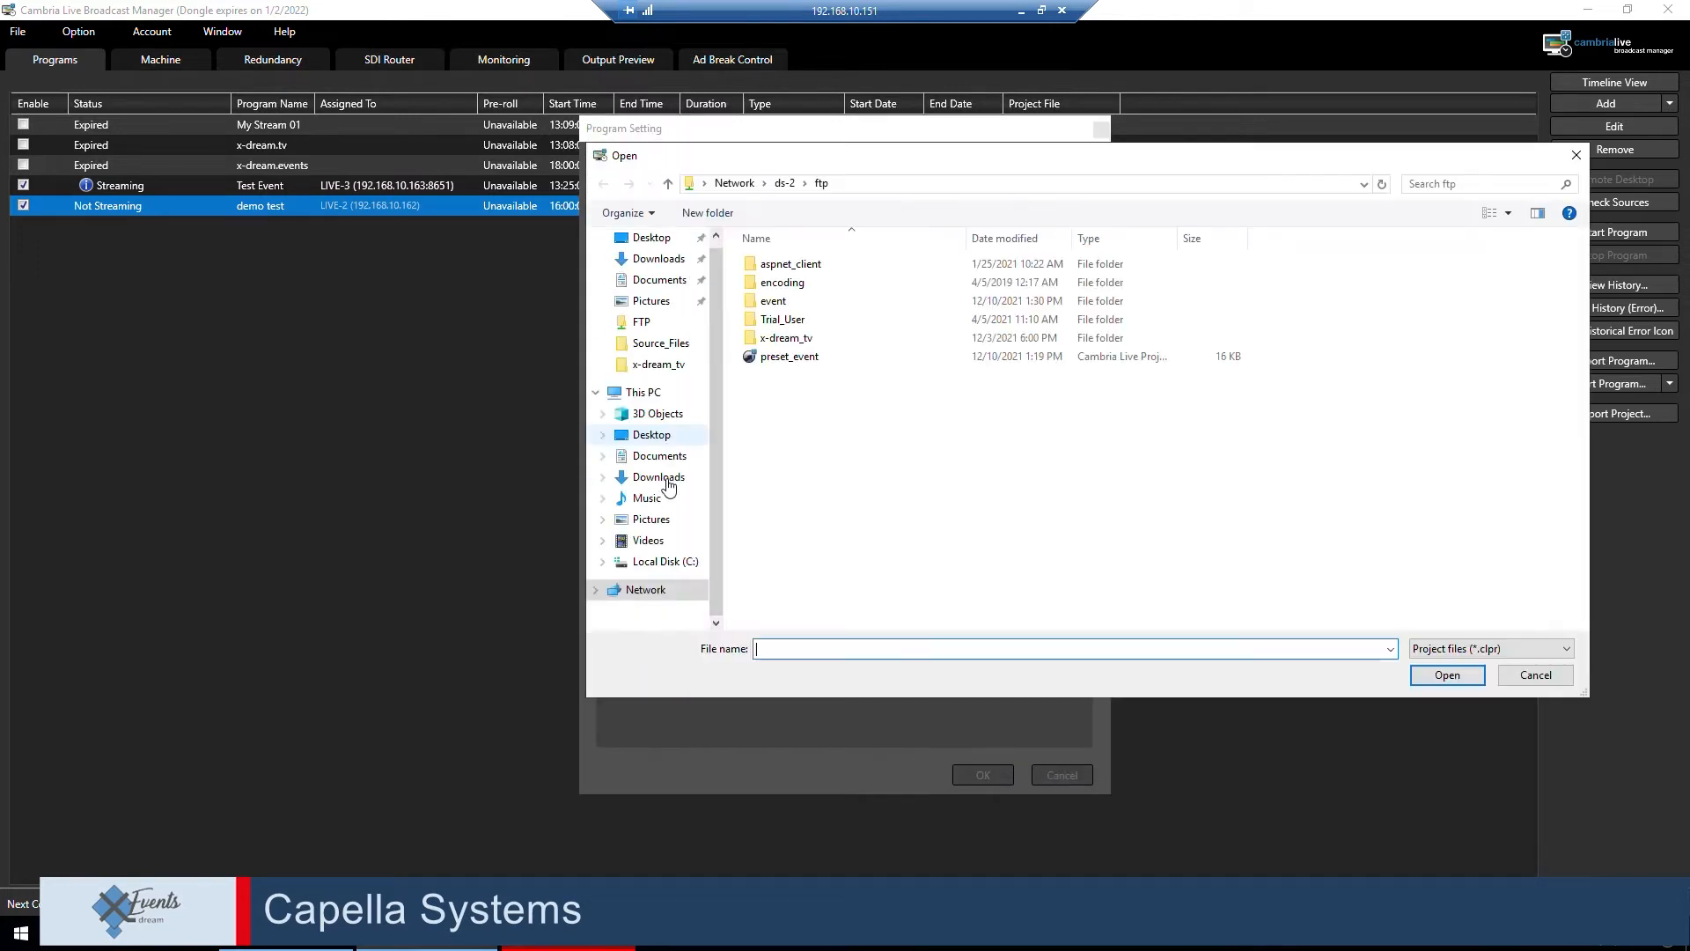
double_click(803, 356)
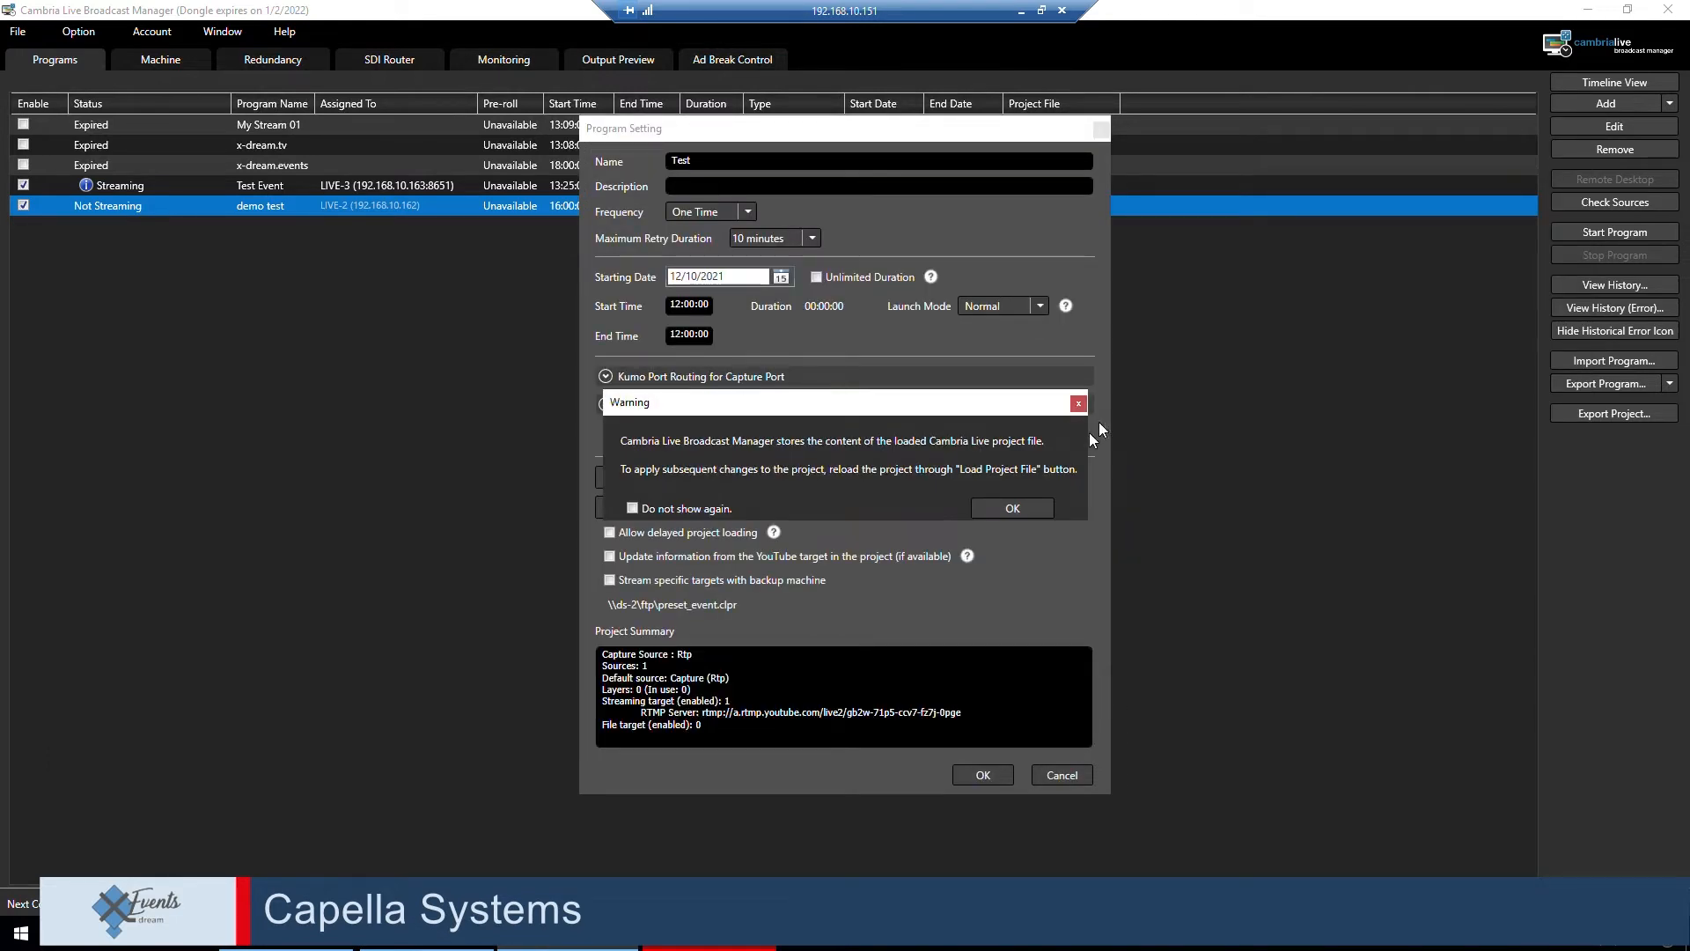
left_click(1013, 510)
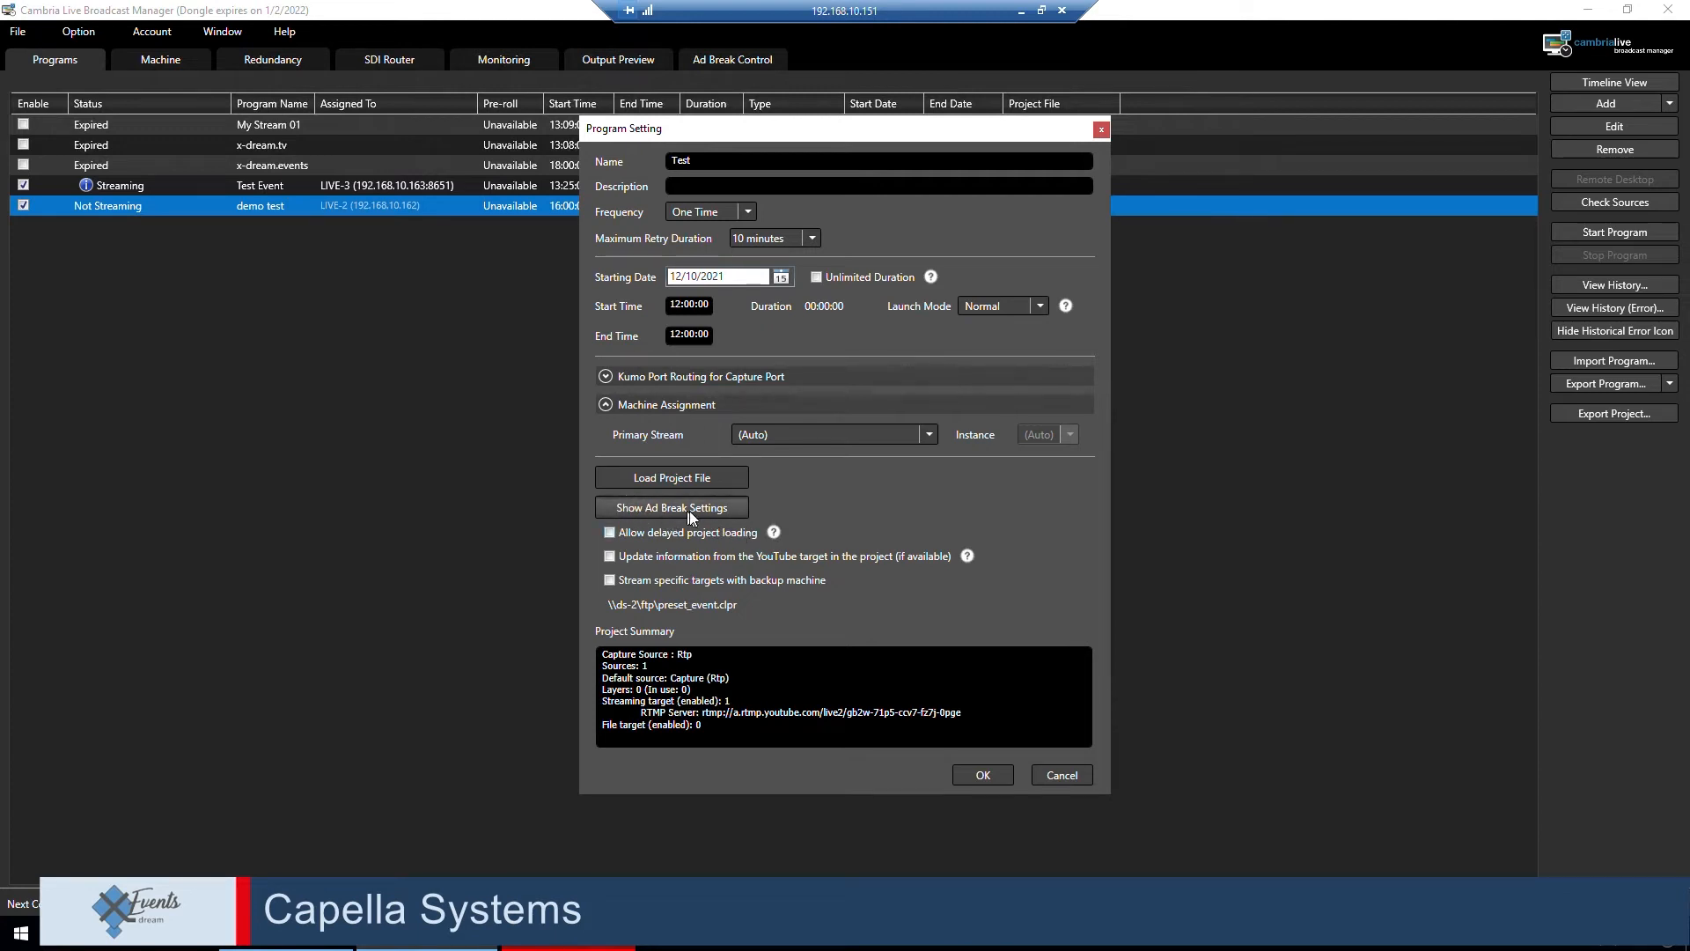
Create a new ad preset named "Ad" from the Test program's ad break settings.
left_click(713, 510)
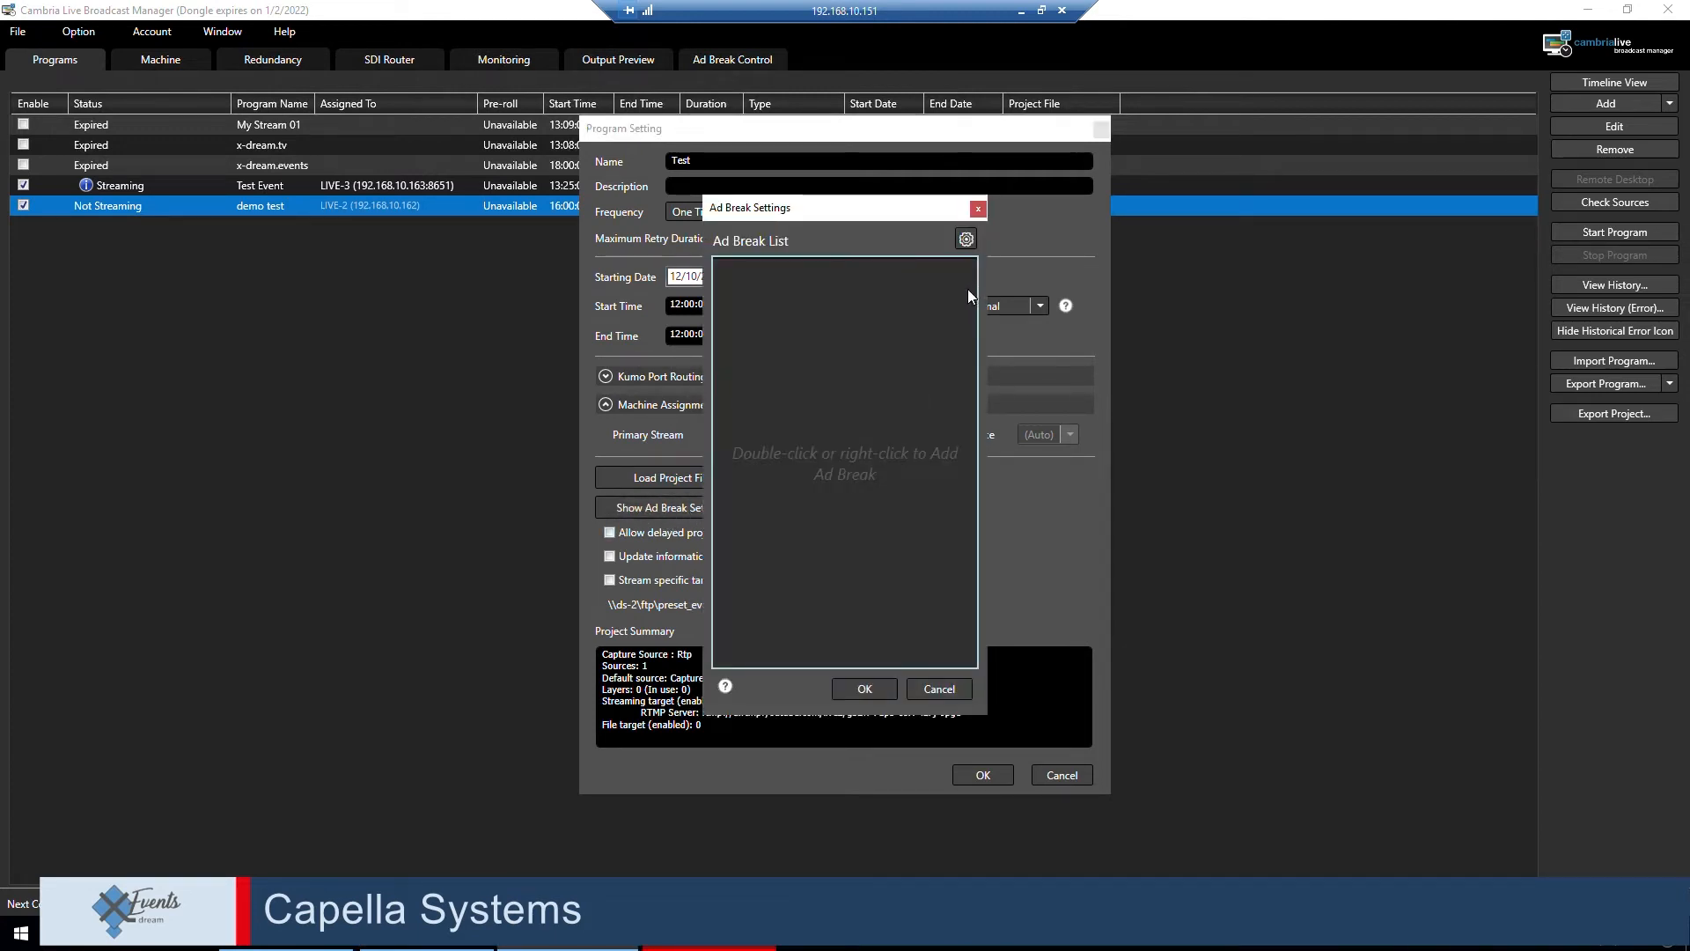
left_click(966, 240)
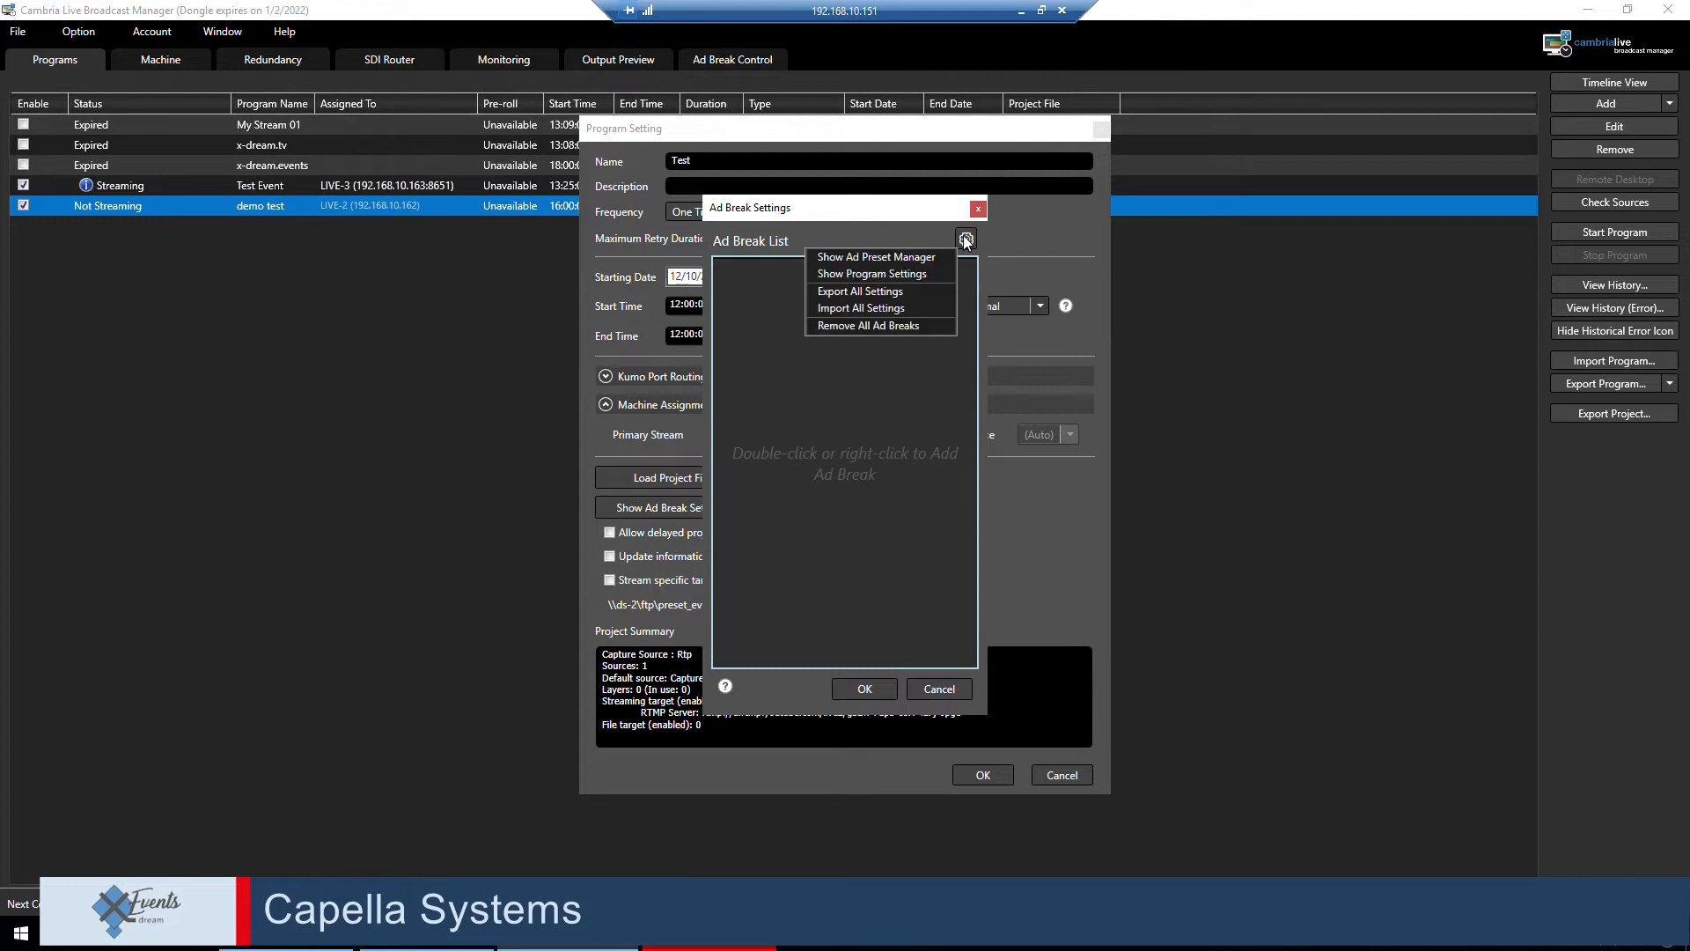
left_click(856, 262)
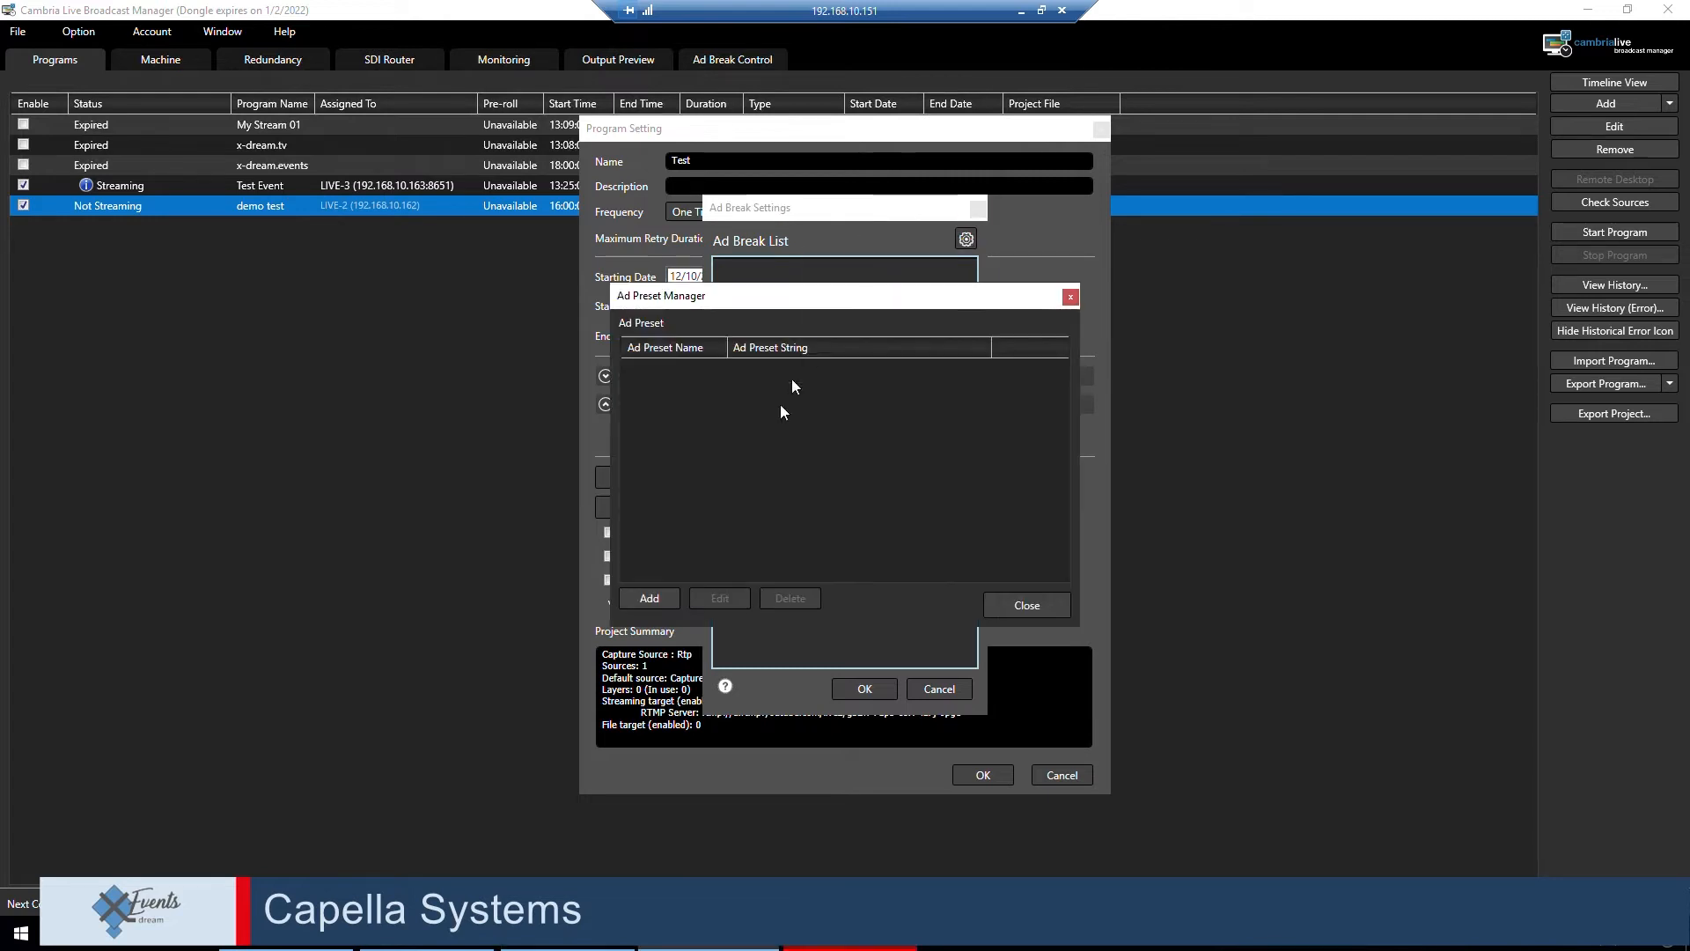
left_click(652, 606)
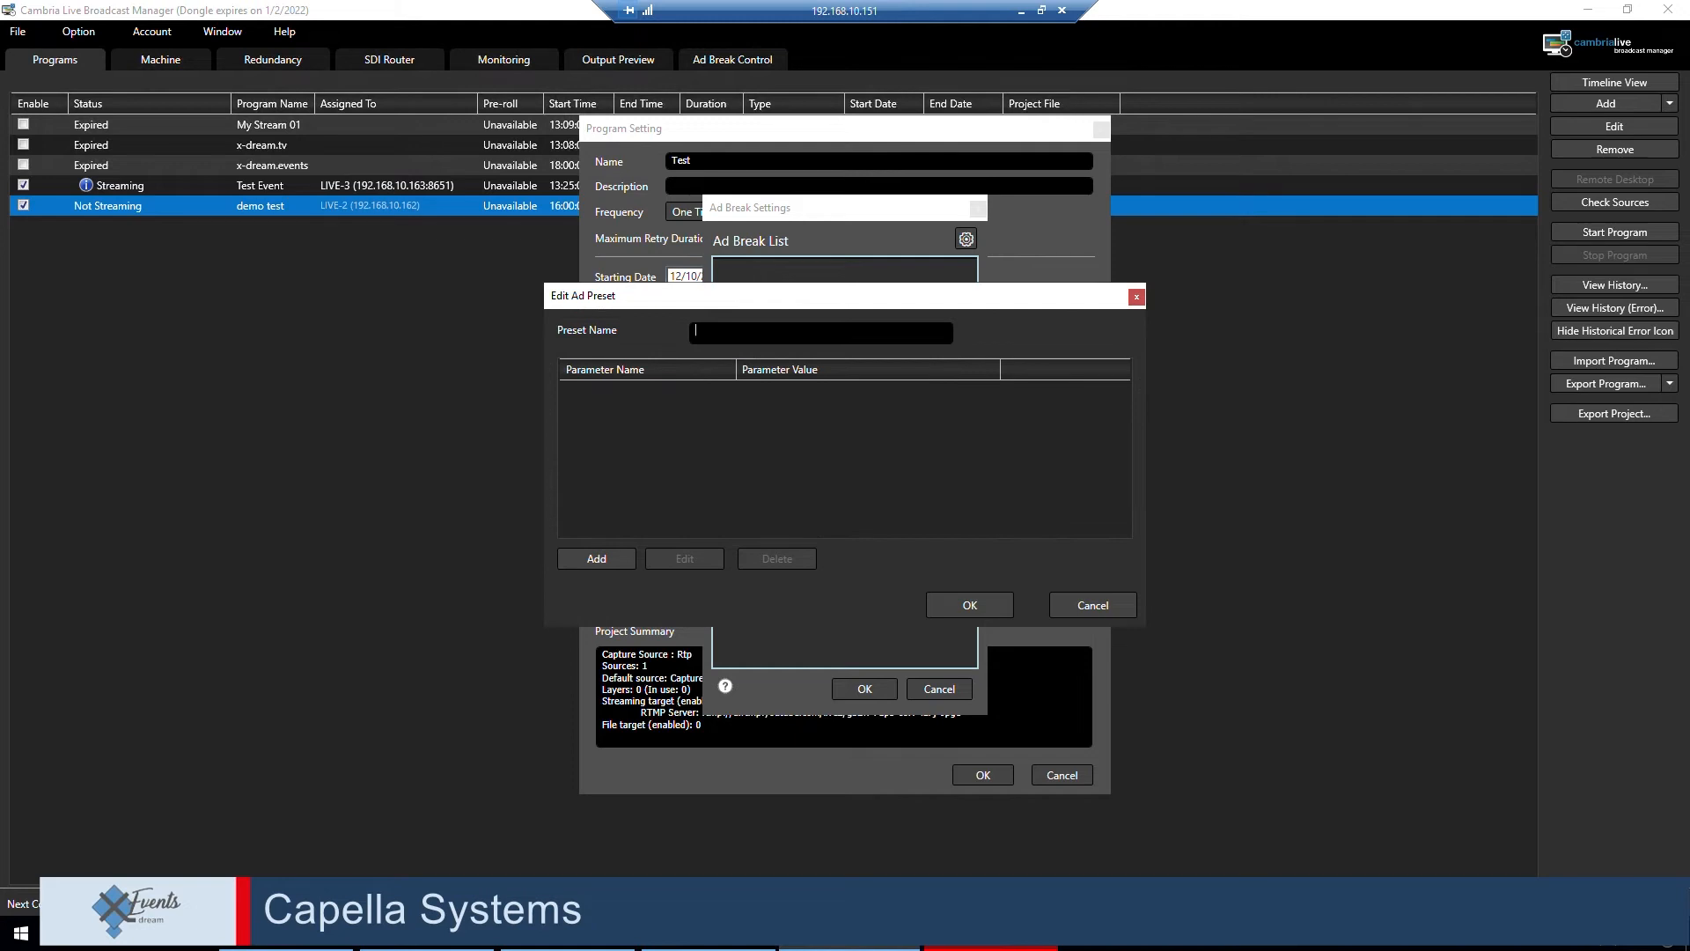
type("Ad")
Add the SCTE35 marker parameter splice_event_id with value 1212 to the ad preset and save the preset.
left_click(596, 560)
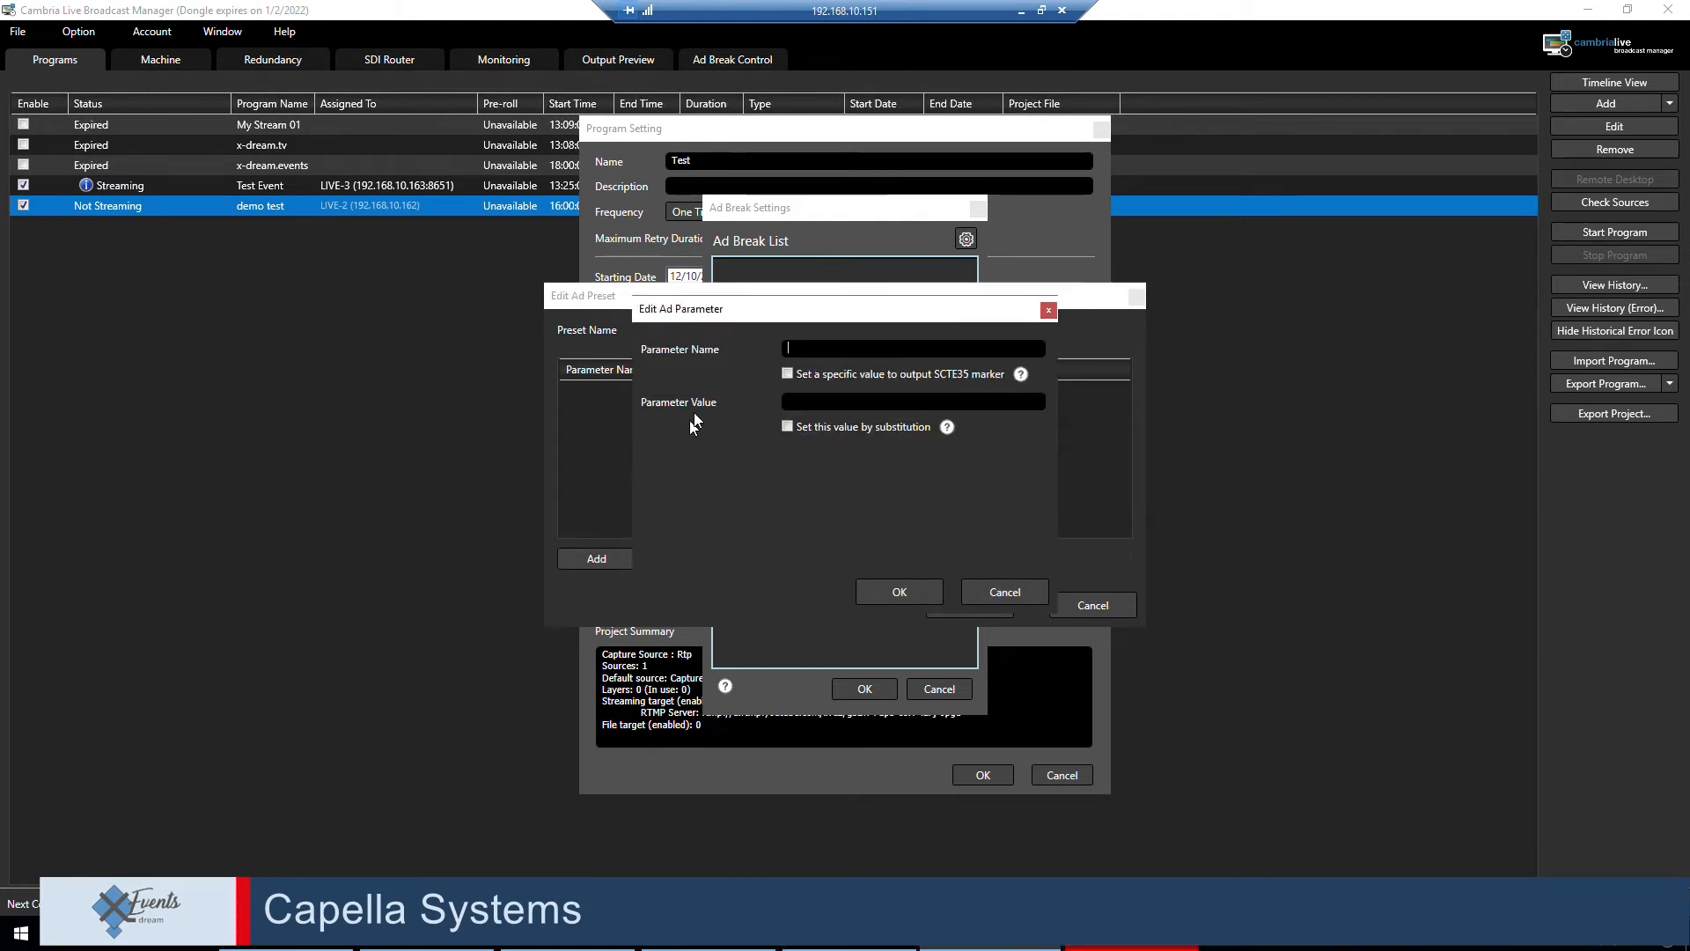
left_click(789, 372)
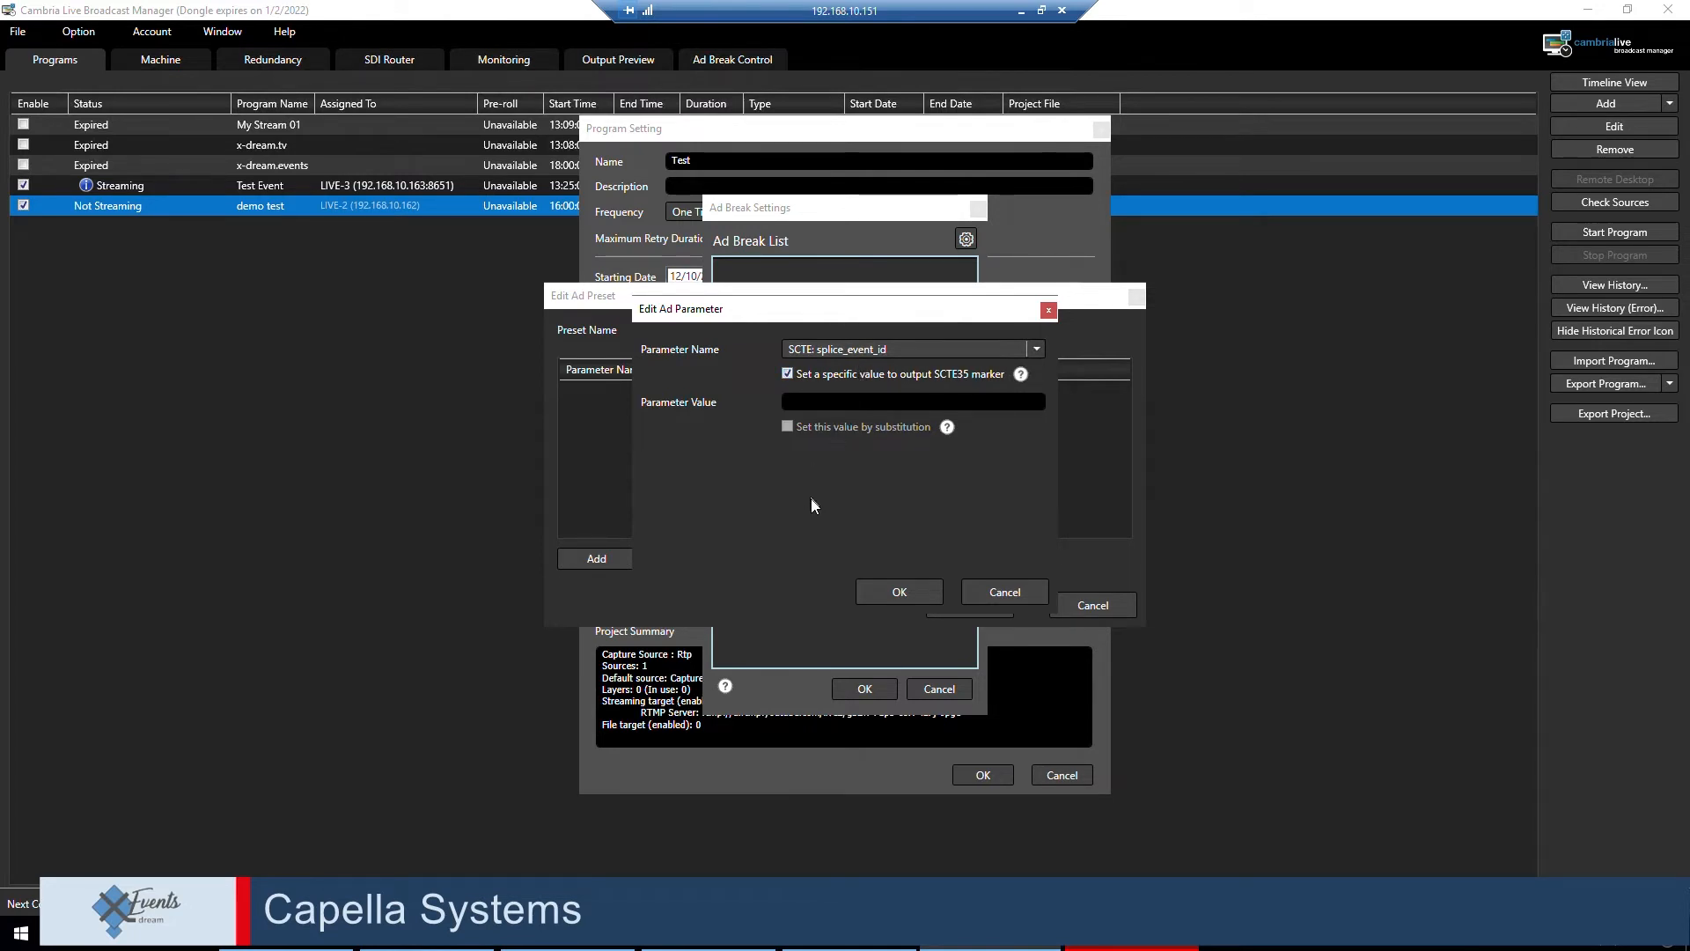
left_click(845, 402)
type("1212")
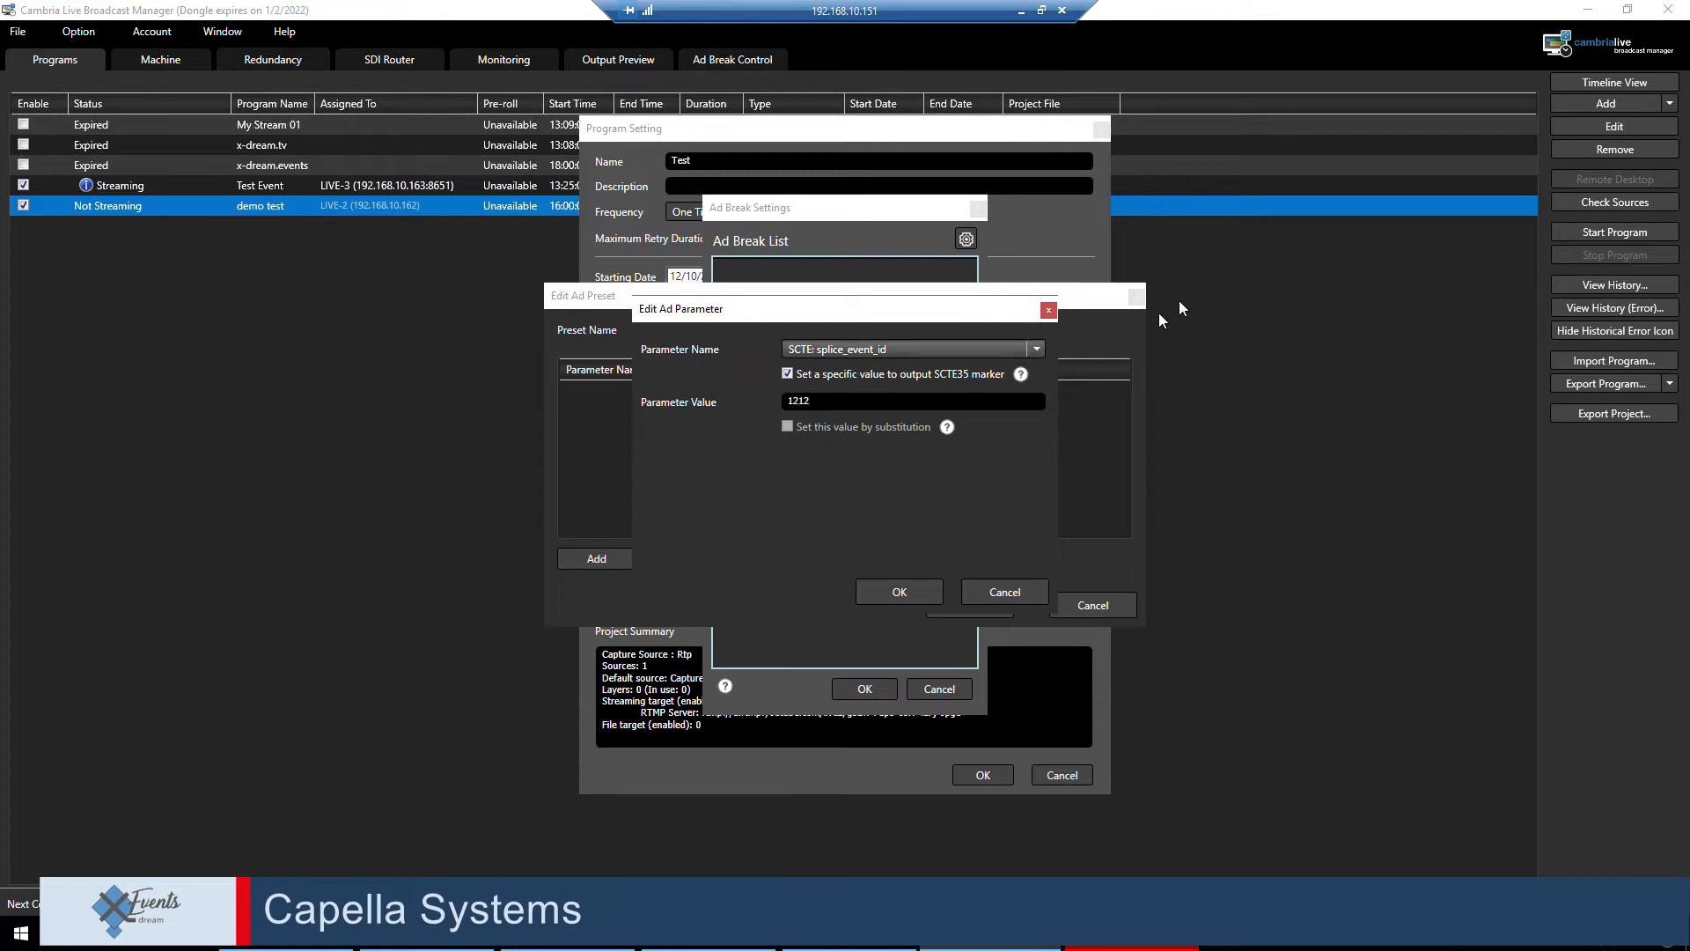
left_click(901, 592)
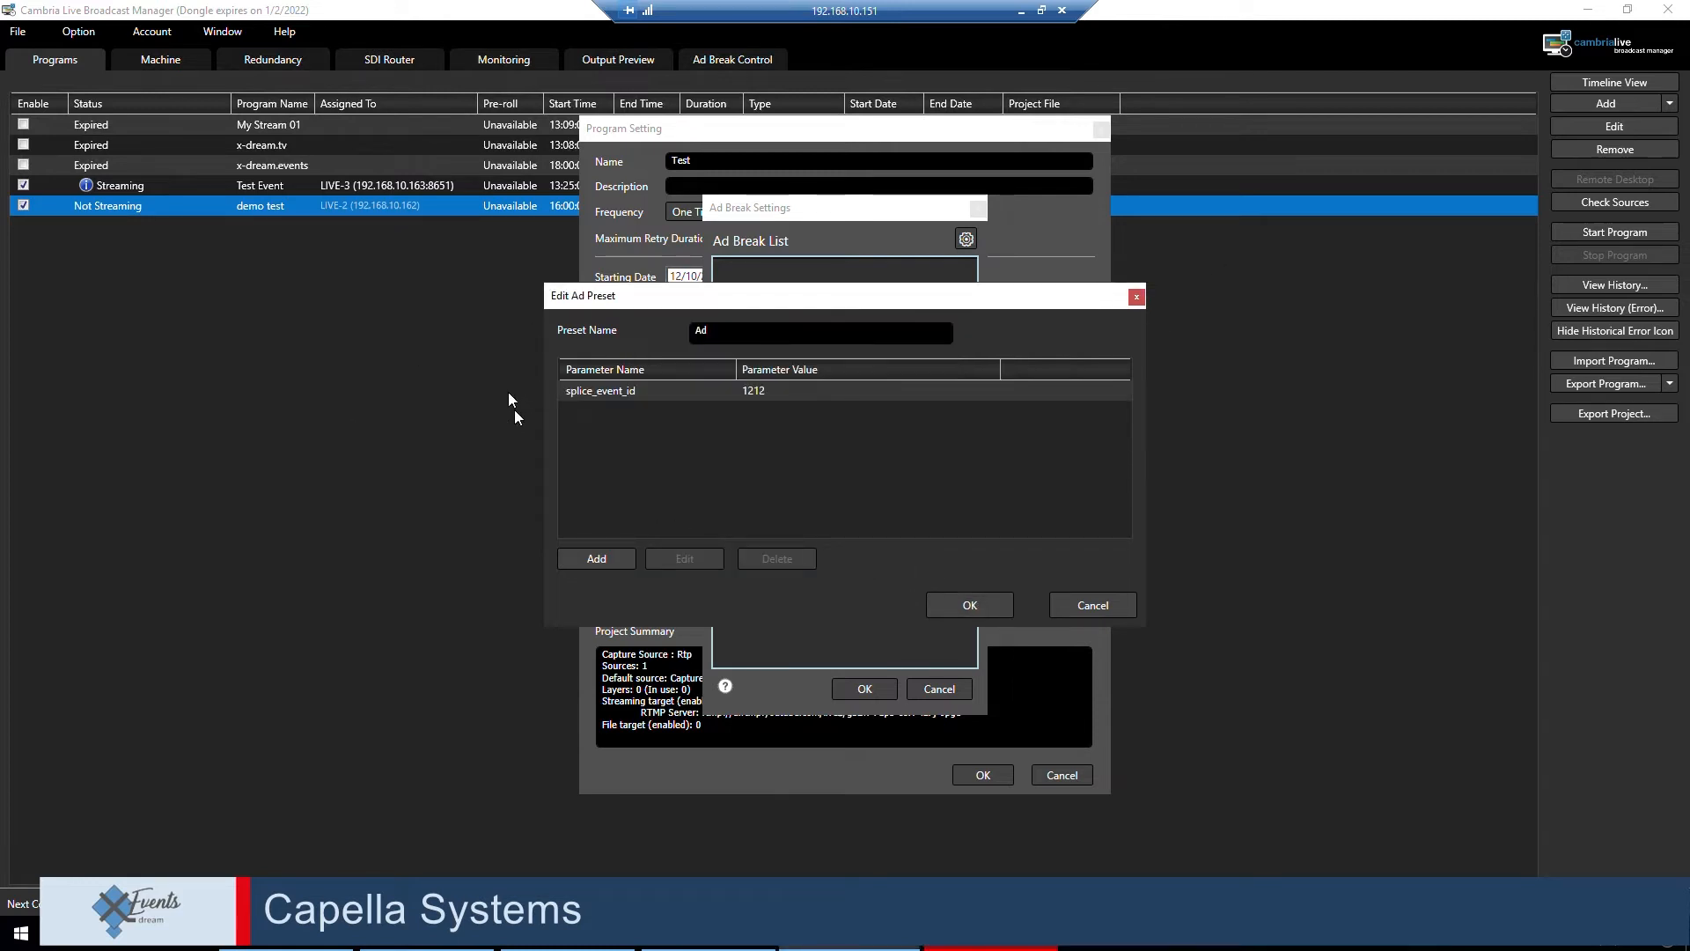
left_click(957, 607)
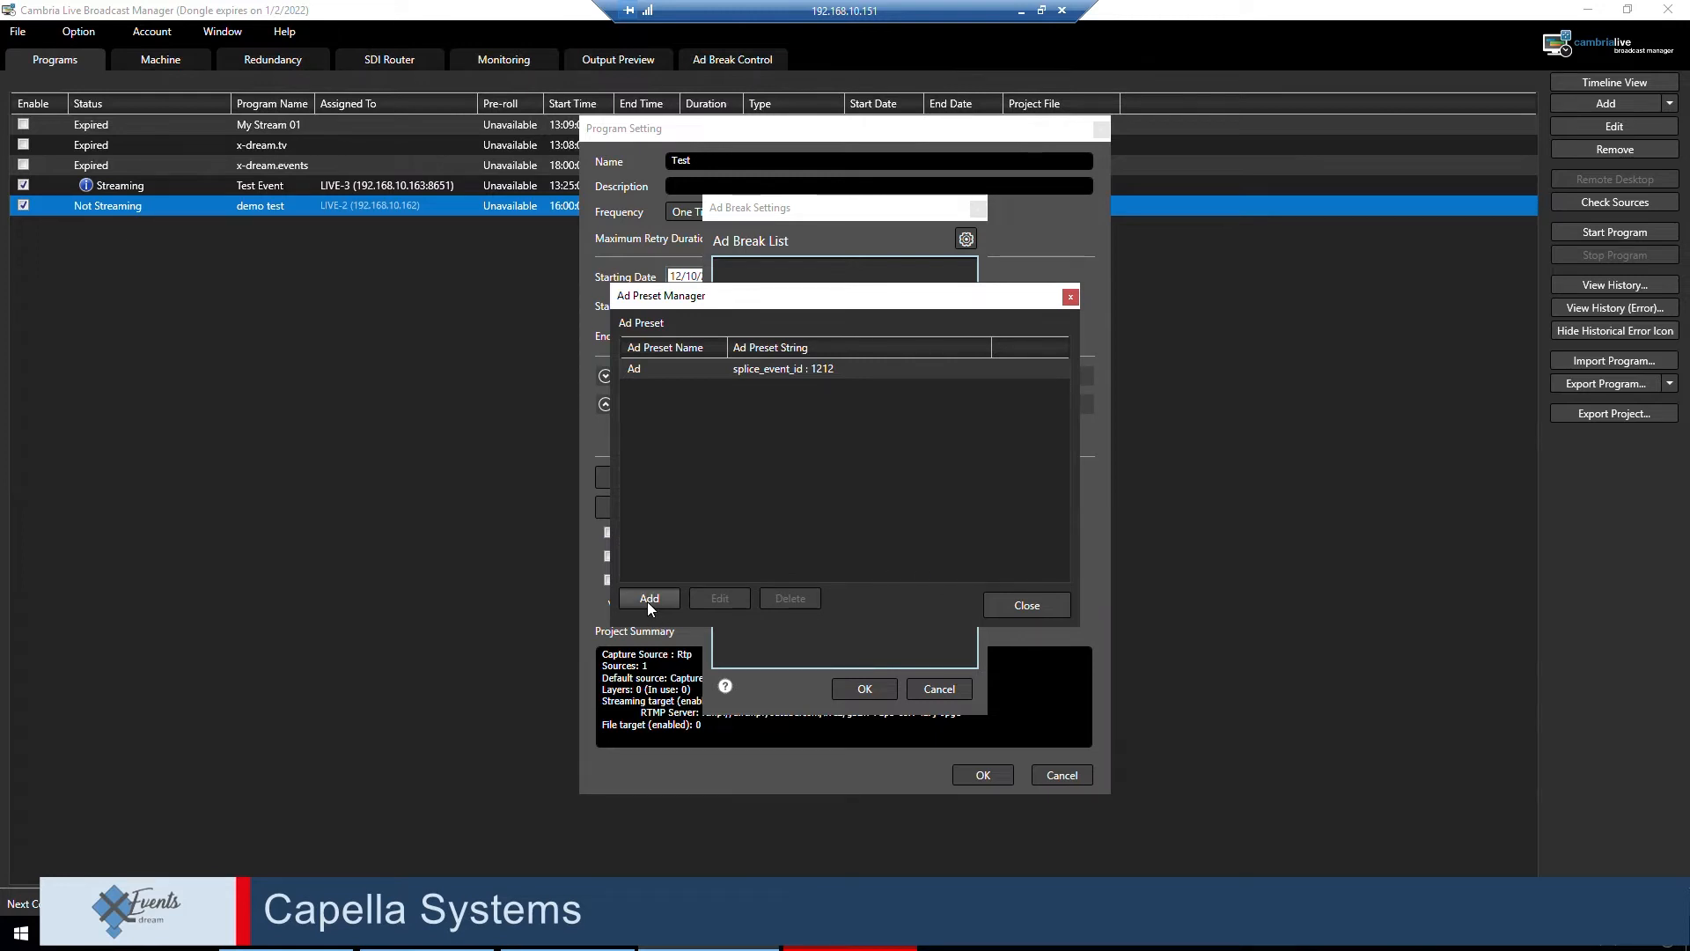
left_click(1014, 604)
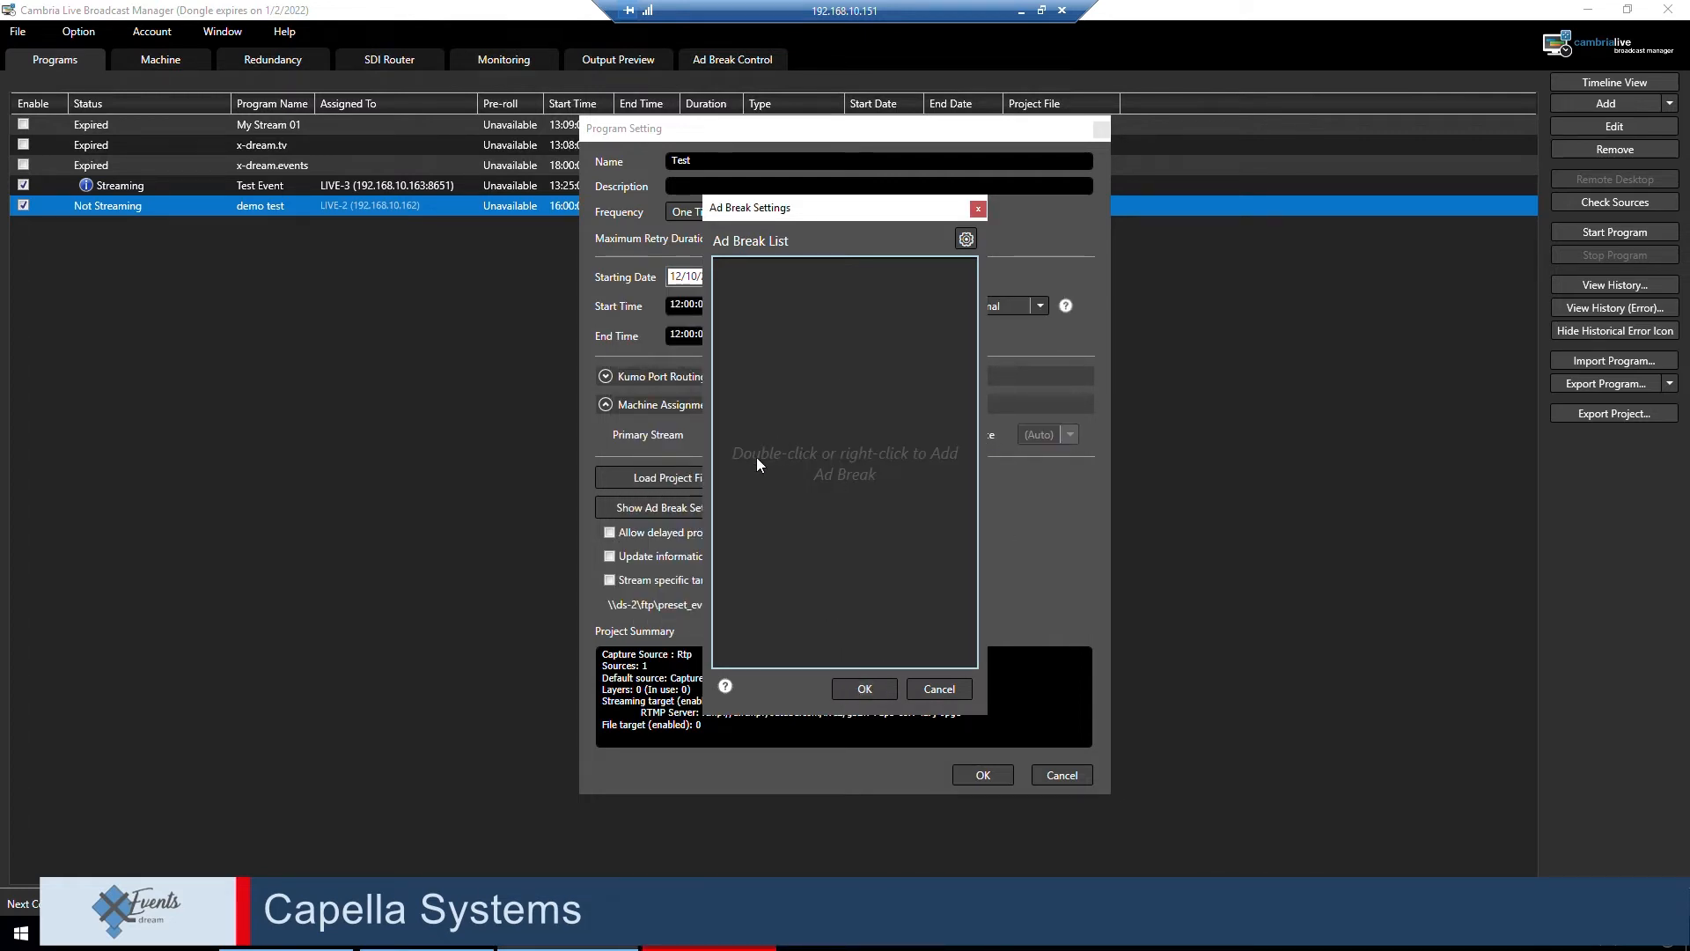
Add an ad break with a 30-second duration and the Ad preset, and try to save the Test program.
double_click(822, 415)
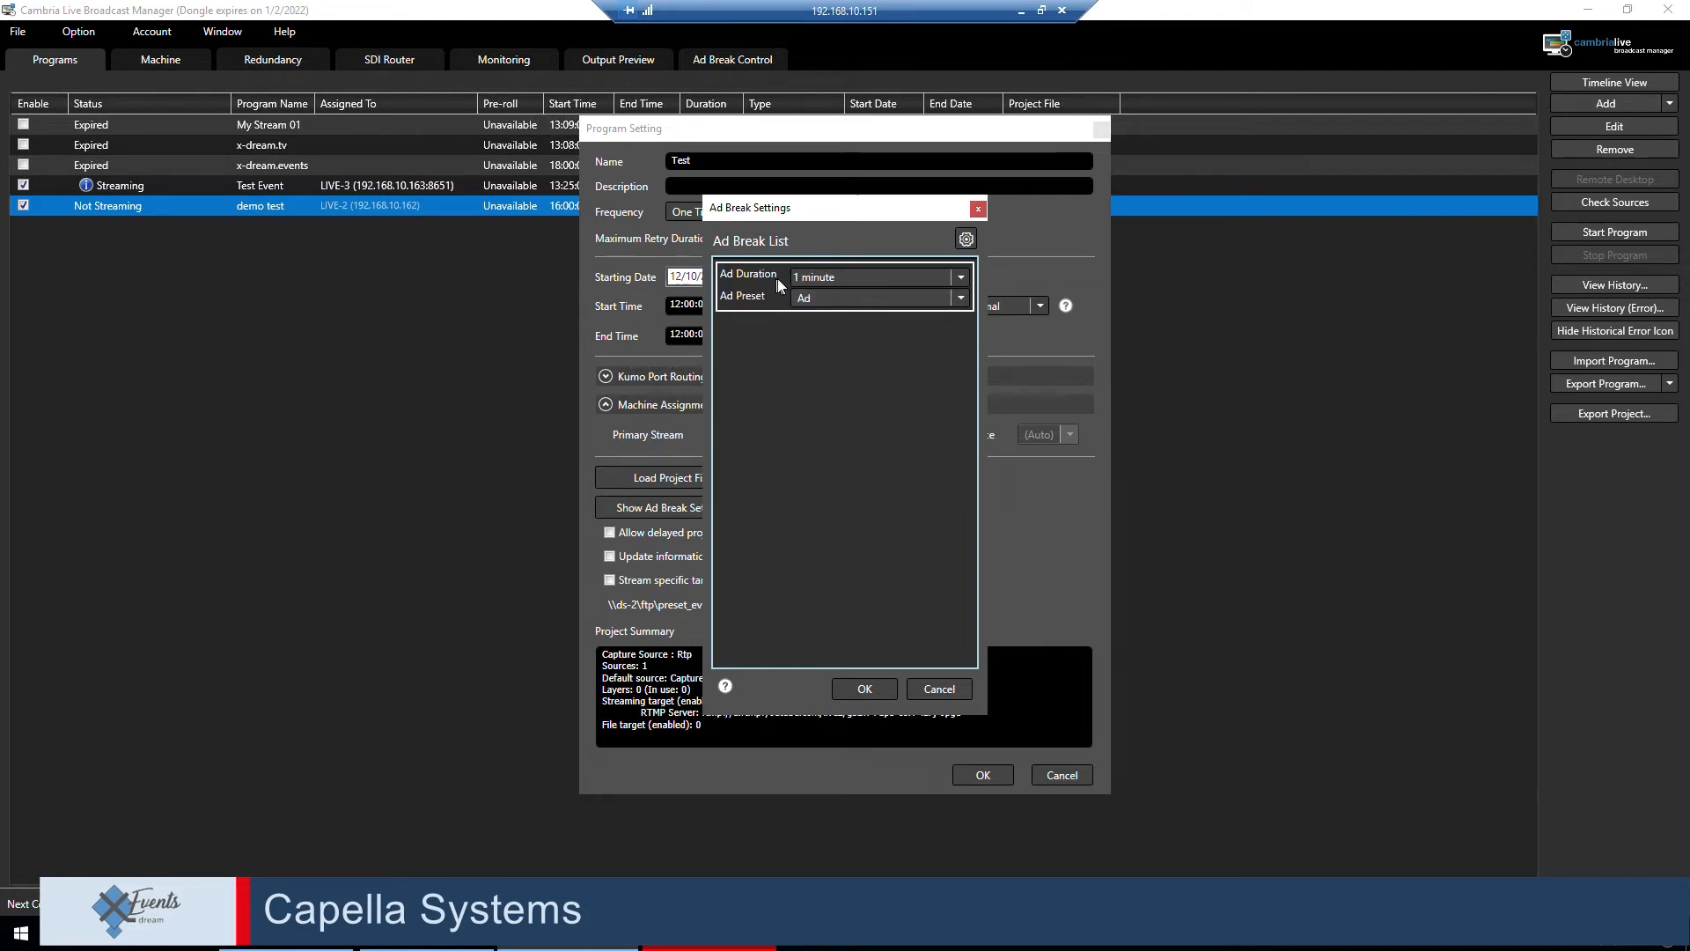
left_click(960, 277)
left_click(894, 313)
left_click(899, 303)
left_click(820, 302)
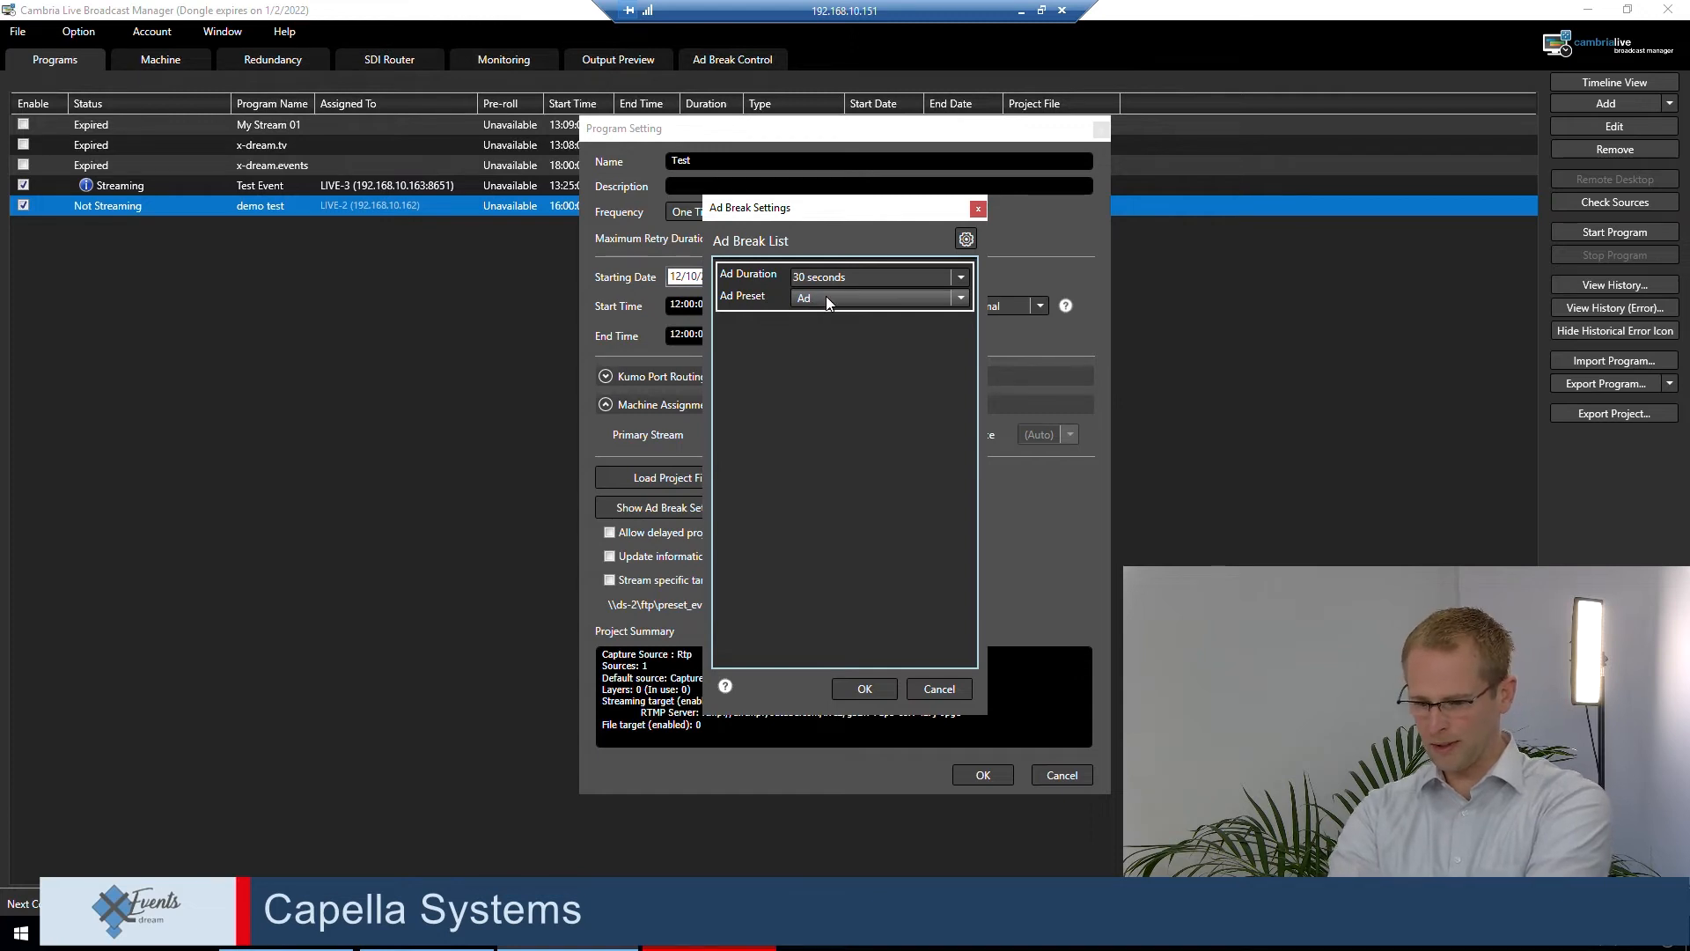
left_click(820, 292)
left_click(821, 321)
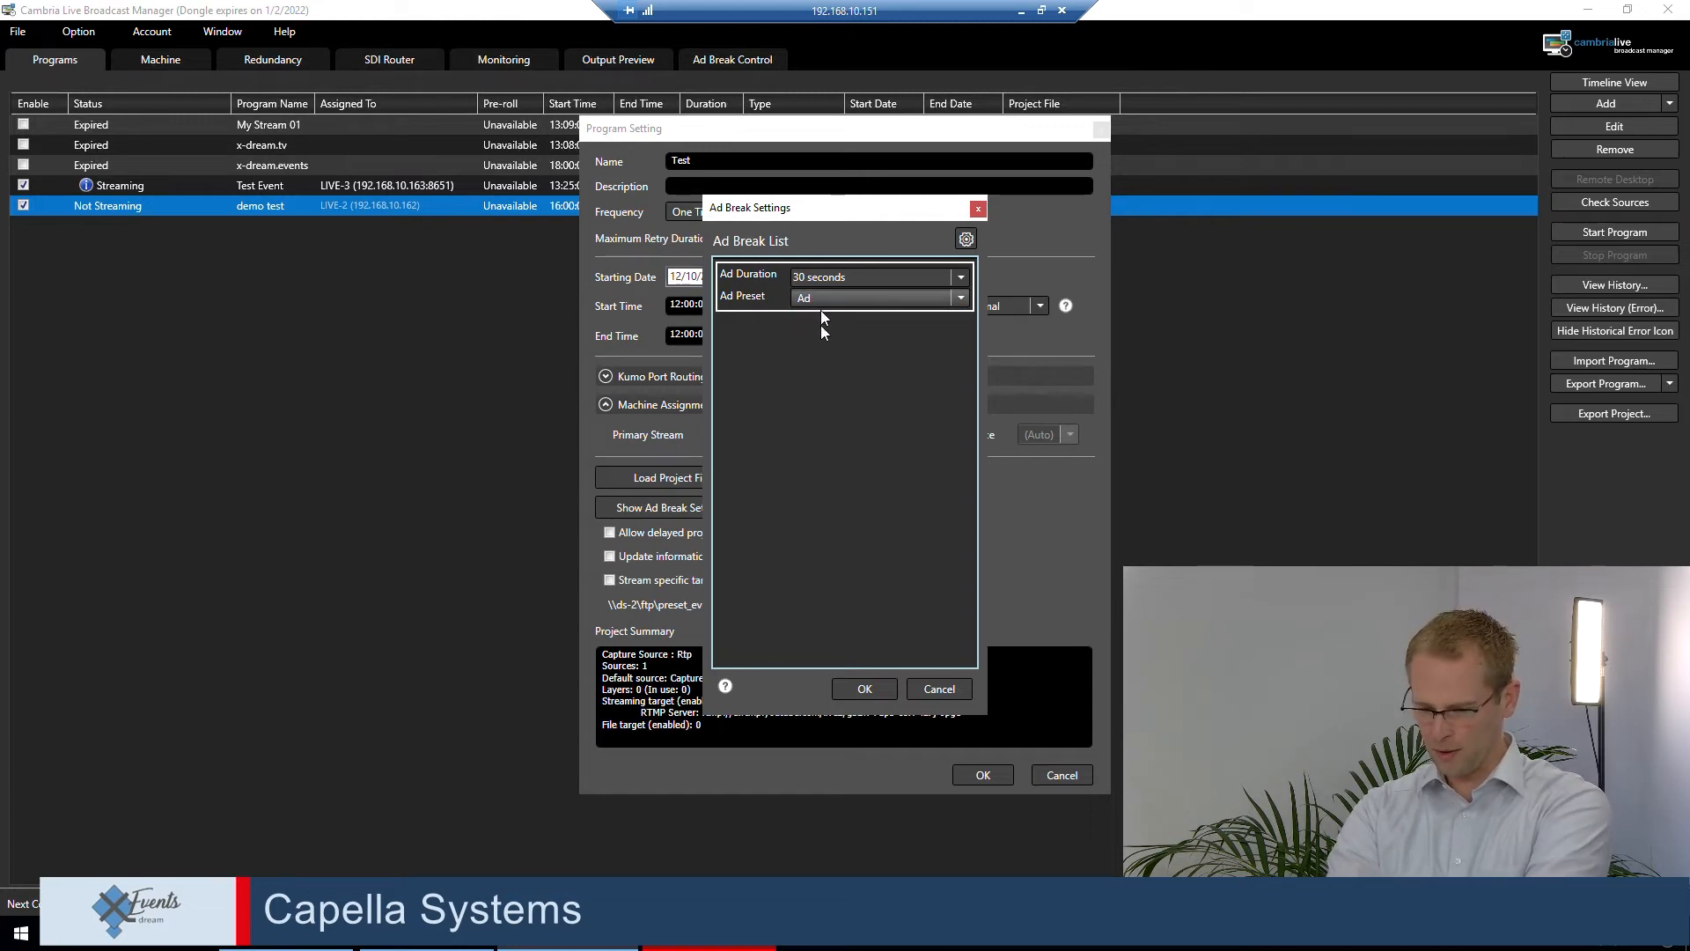
left_click(863, 694)
left_click(983, 776)
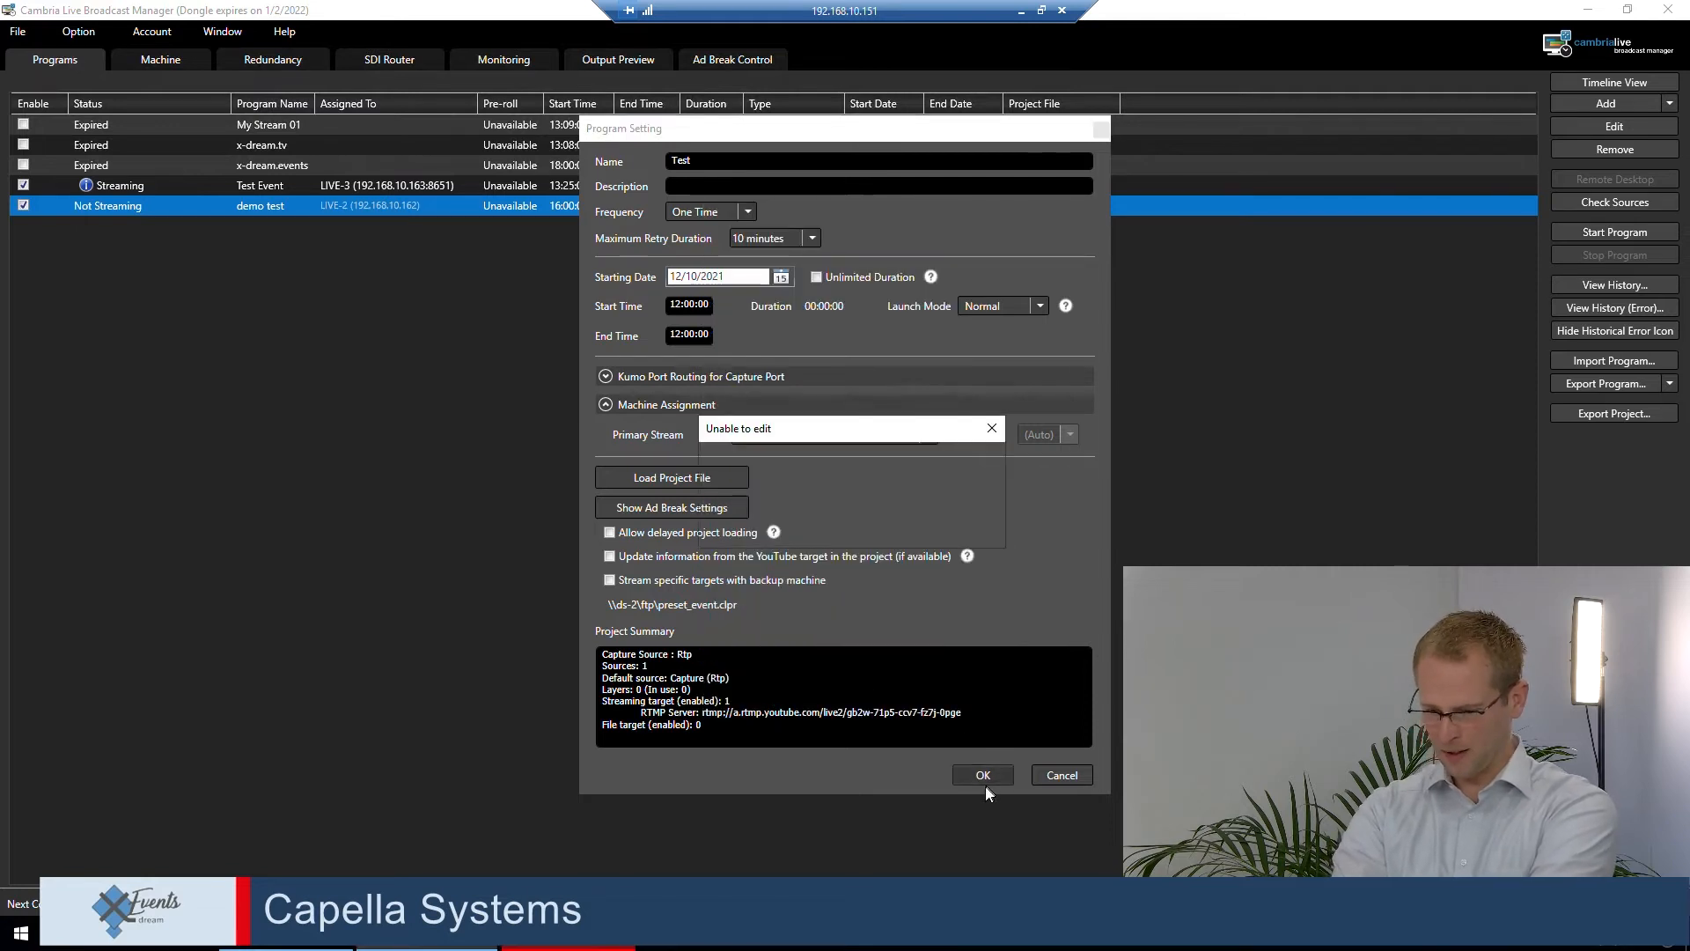
left_click(968, 533)
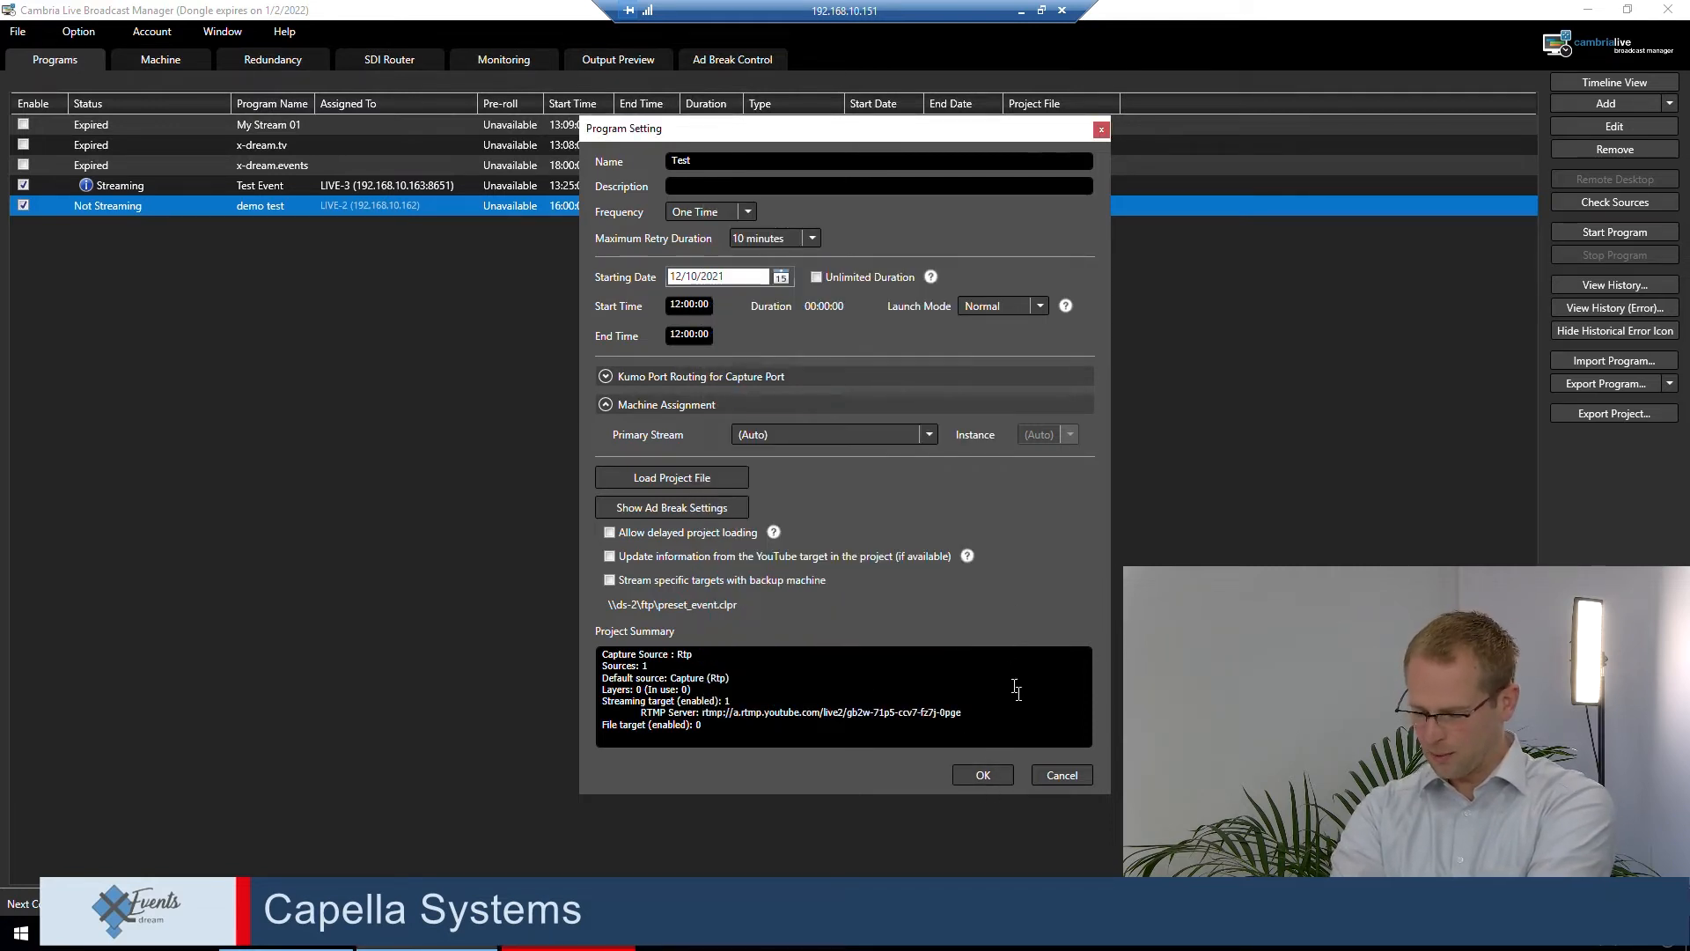
Discard the unsaved Test program and review the ad break controls of the streaming Test Event.
left_click(1059, 775)
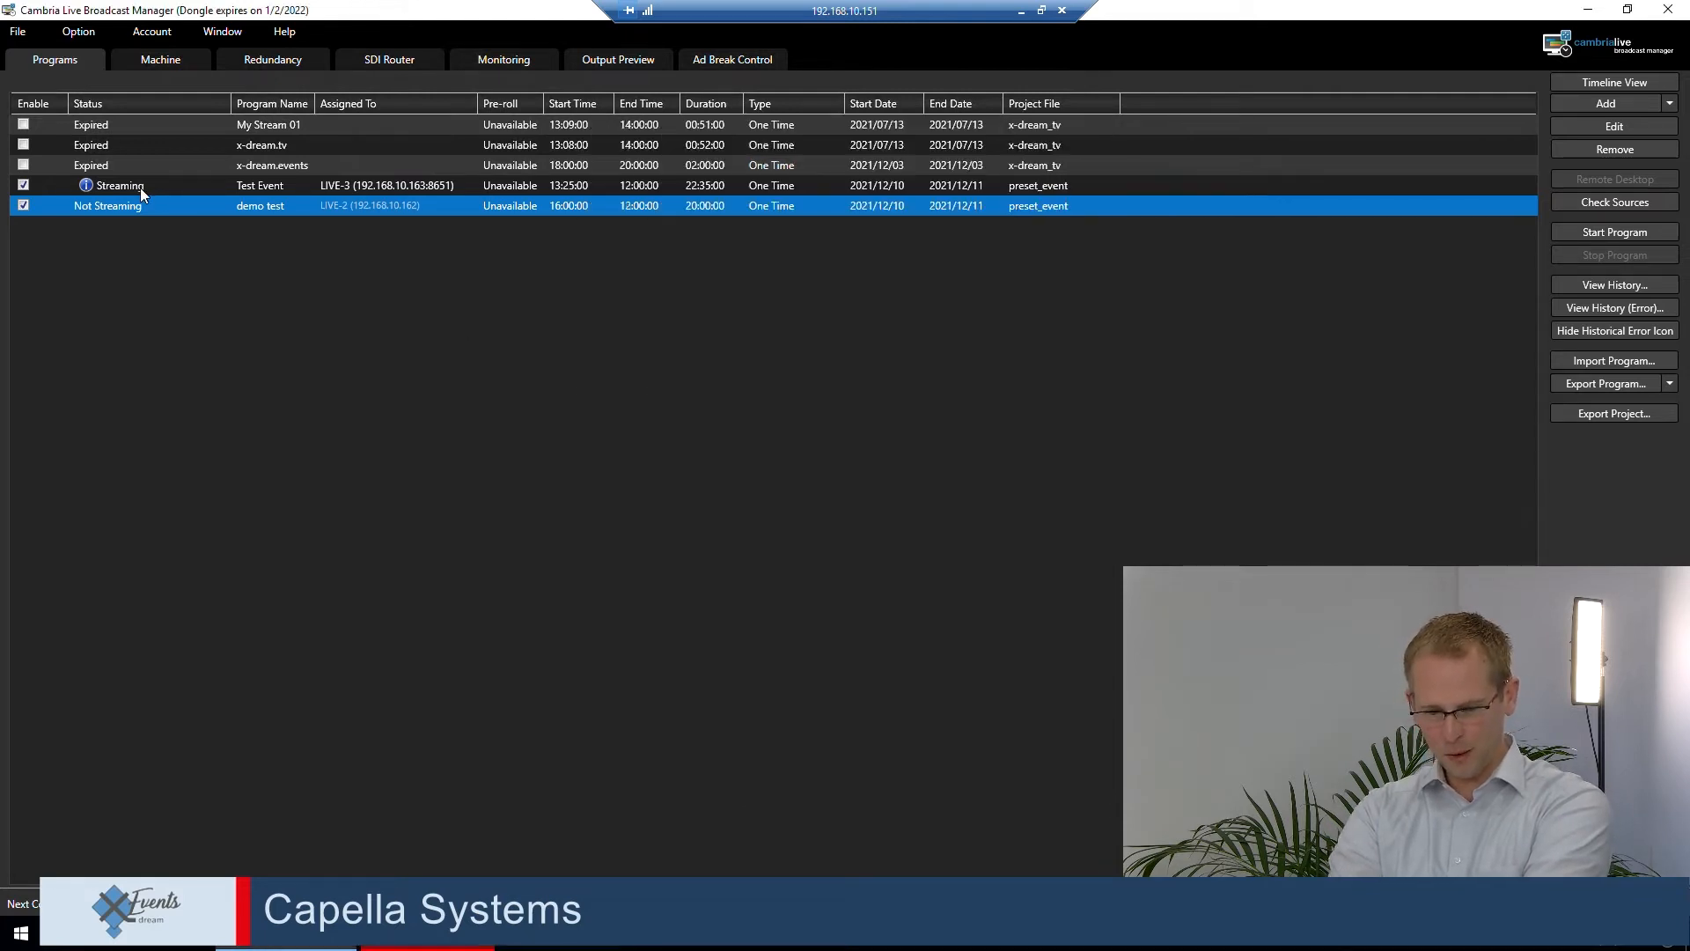
left_click(119, 189)
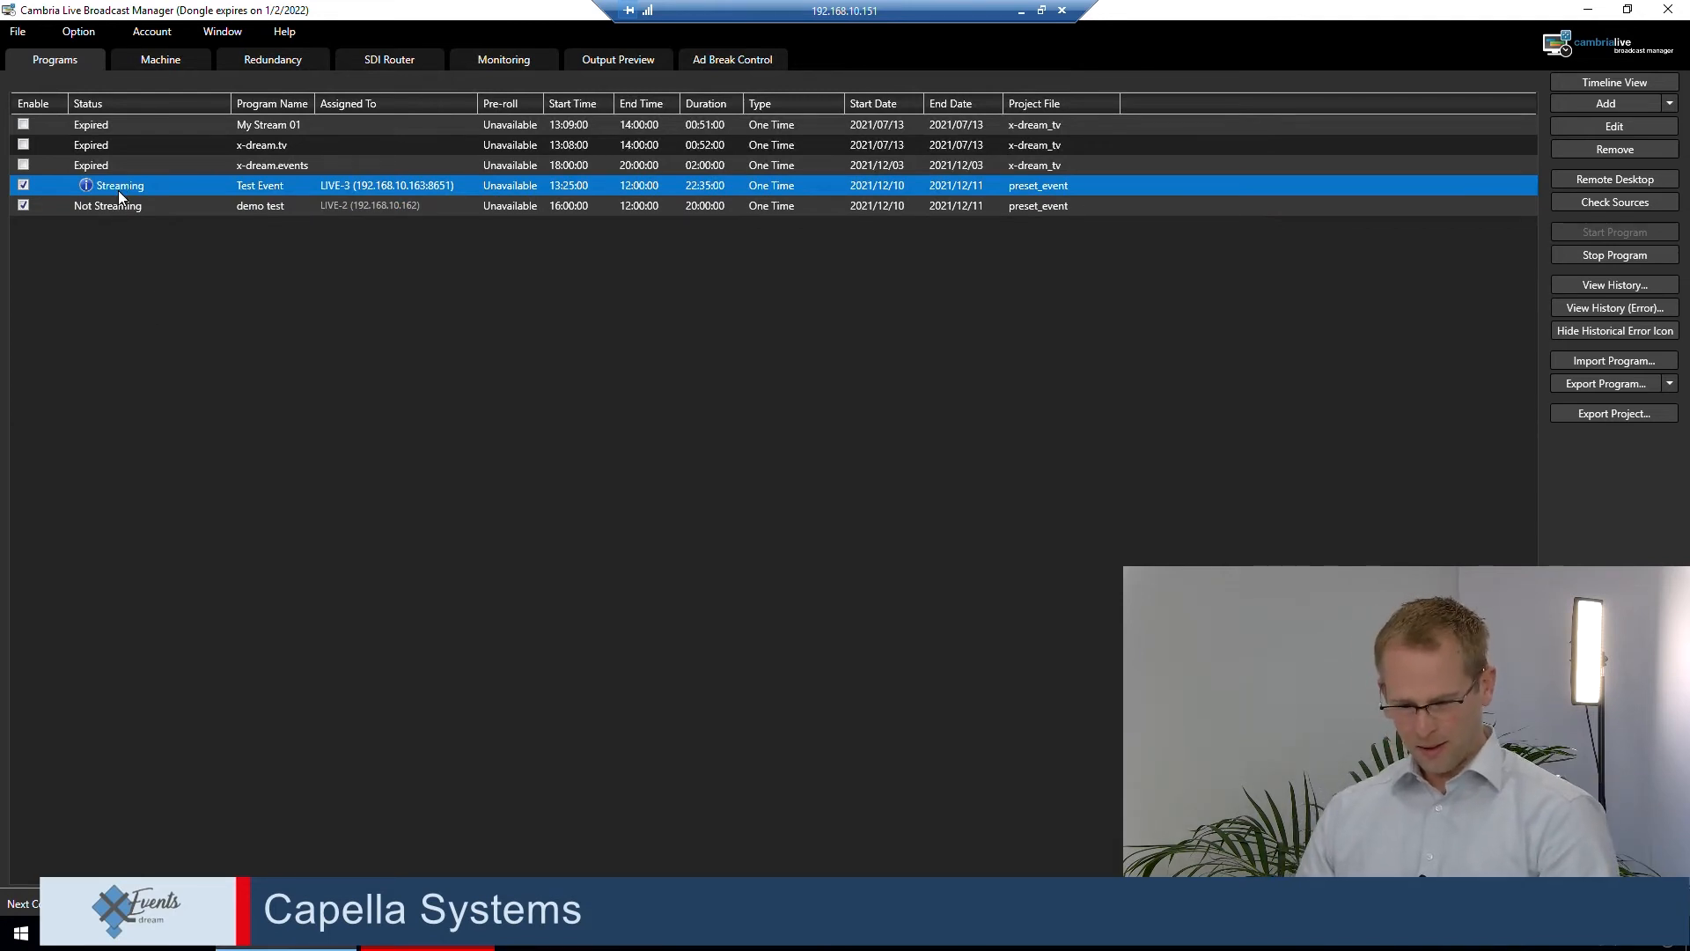
left_click(719, 60)
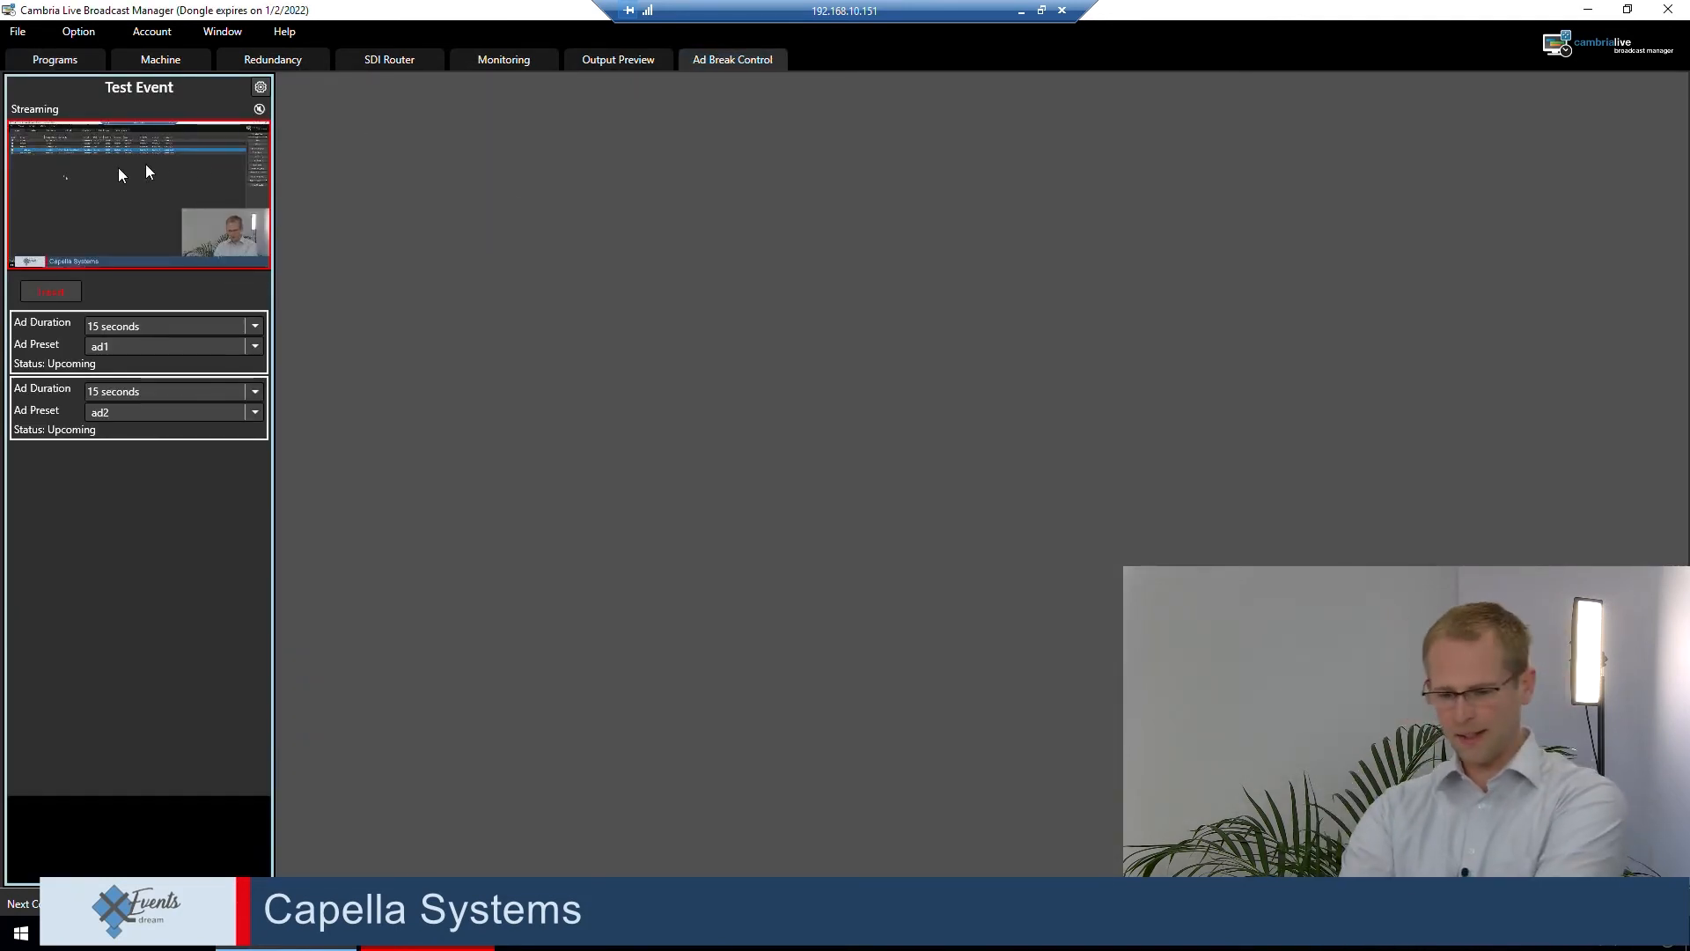
left_click(55, 60)
left_click(720, 58)
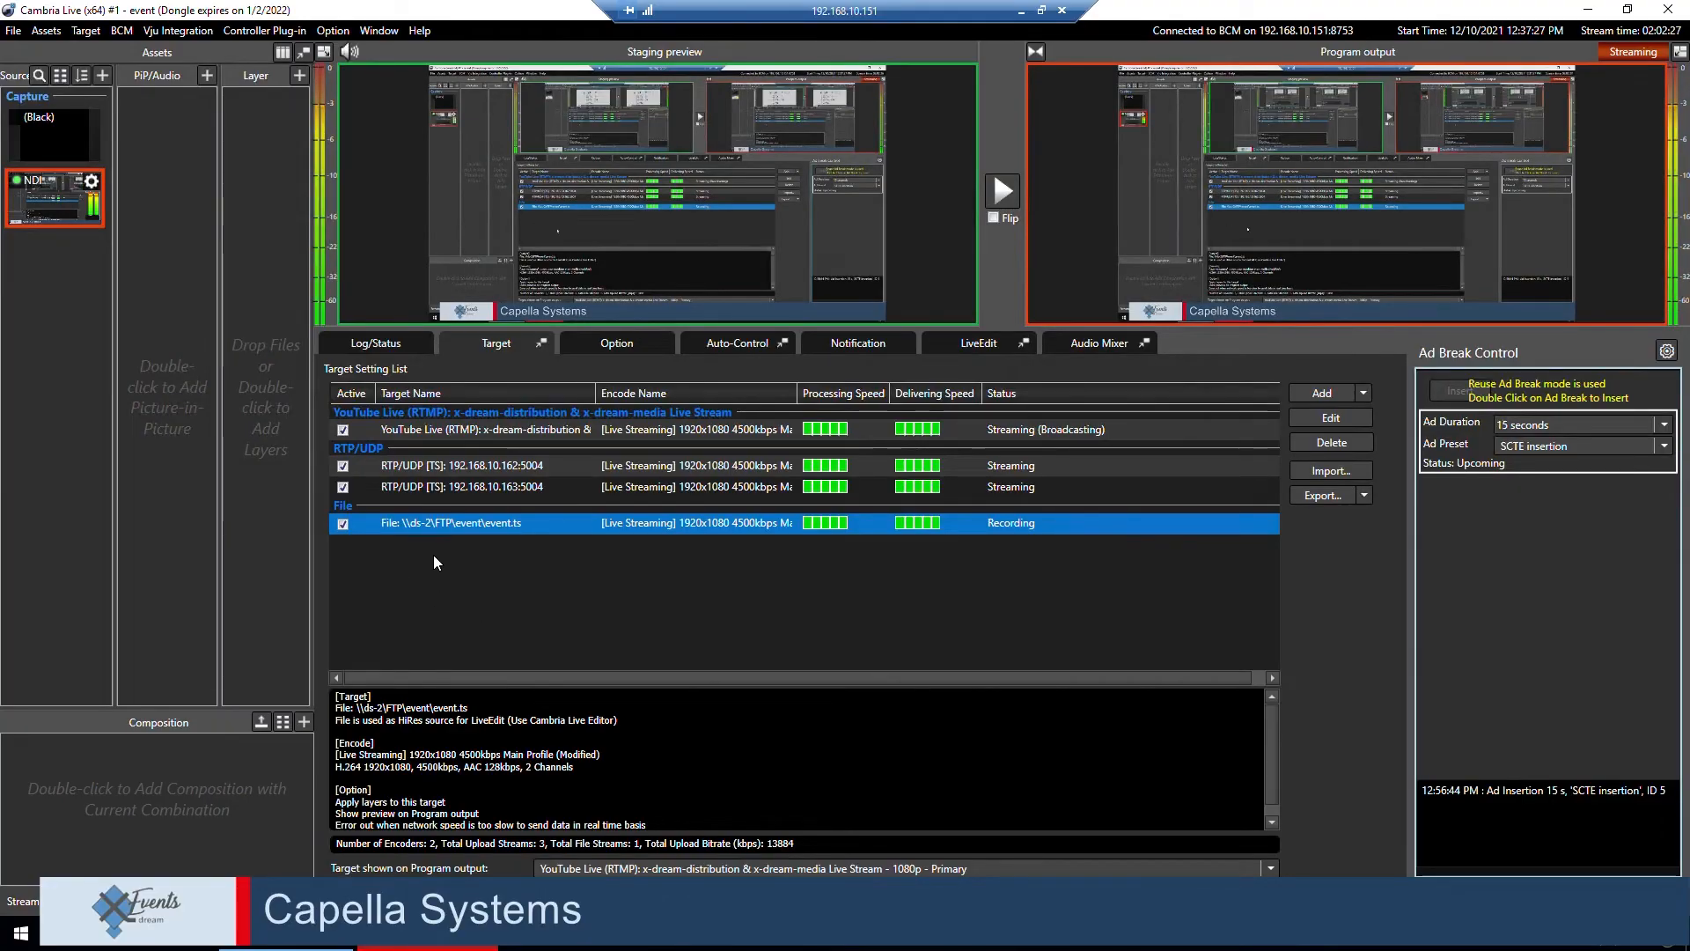
Review the container, output path, LiveEdit and encoding settings of the event.ts file target.
double_click(484, 527)
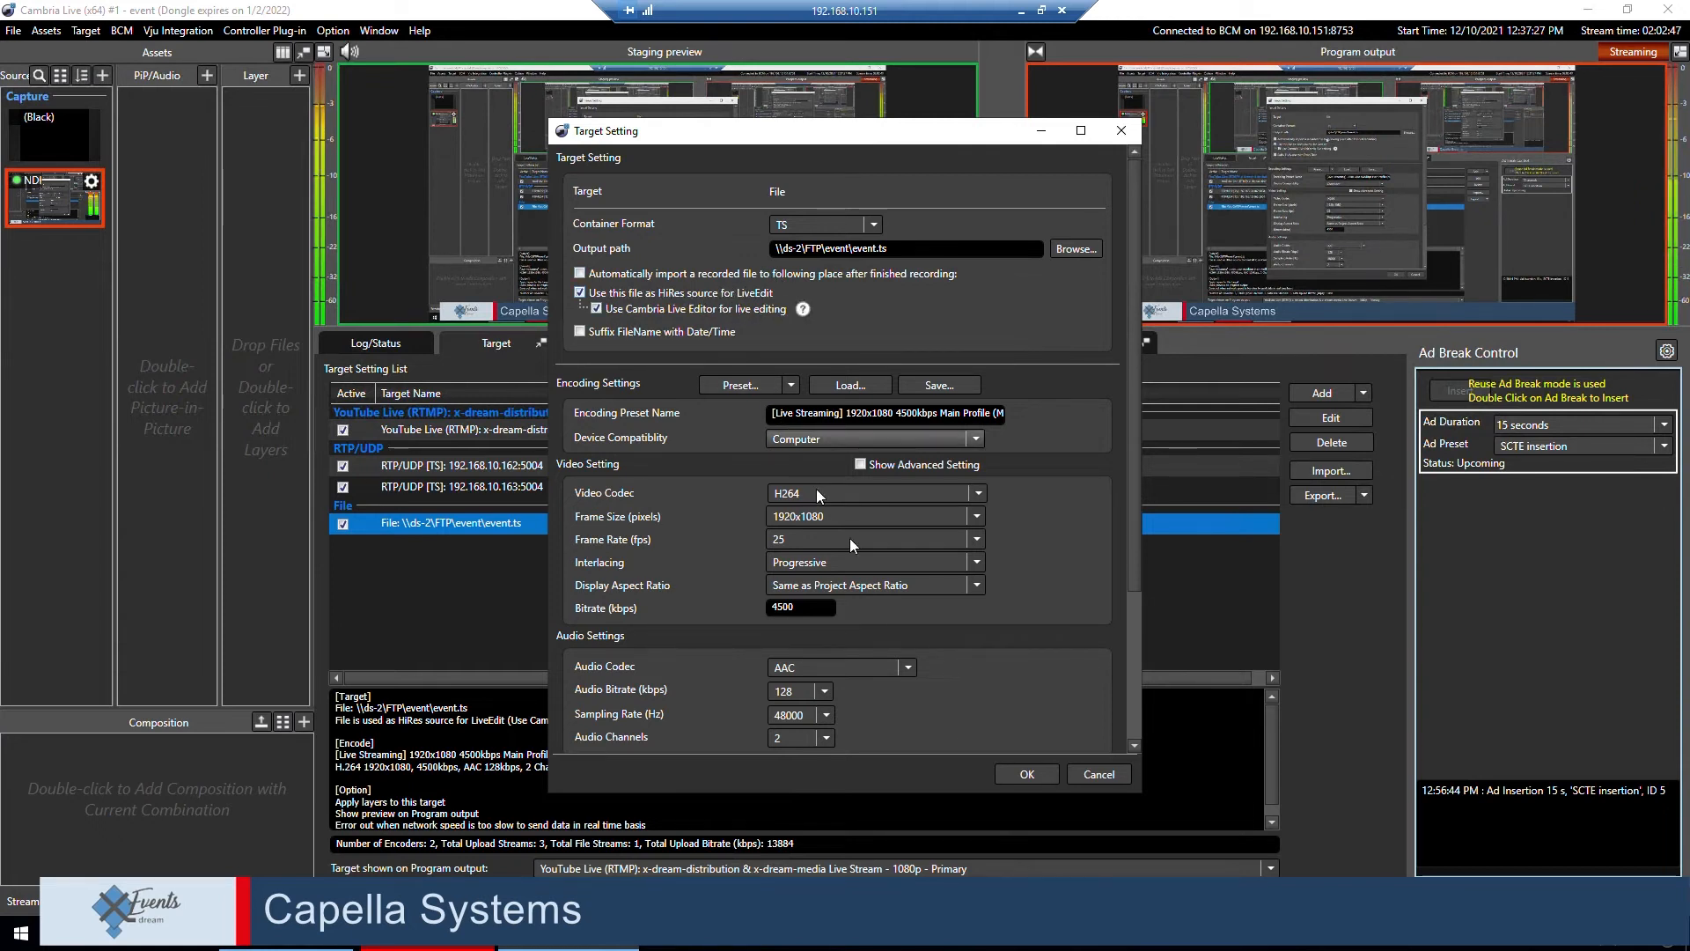
left_click(1026, 773)
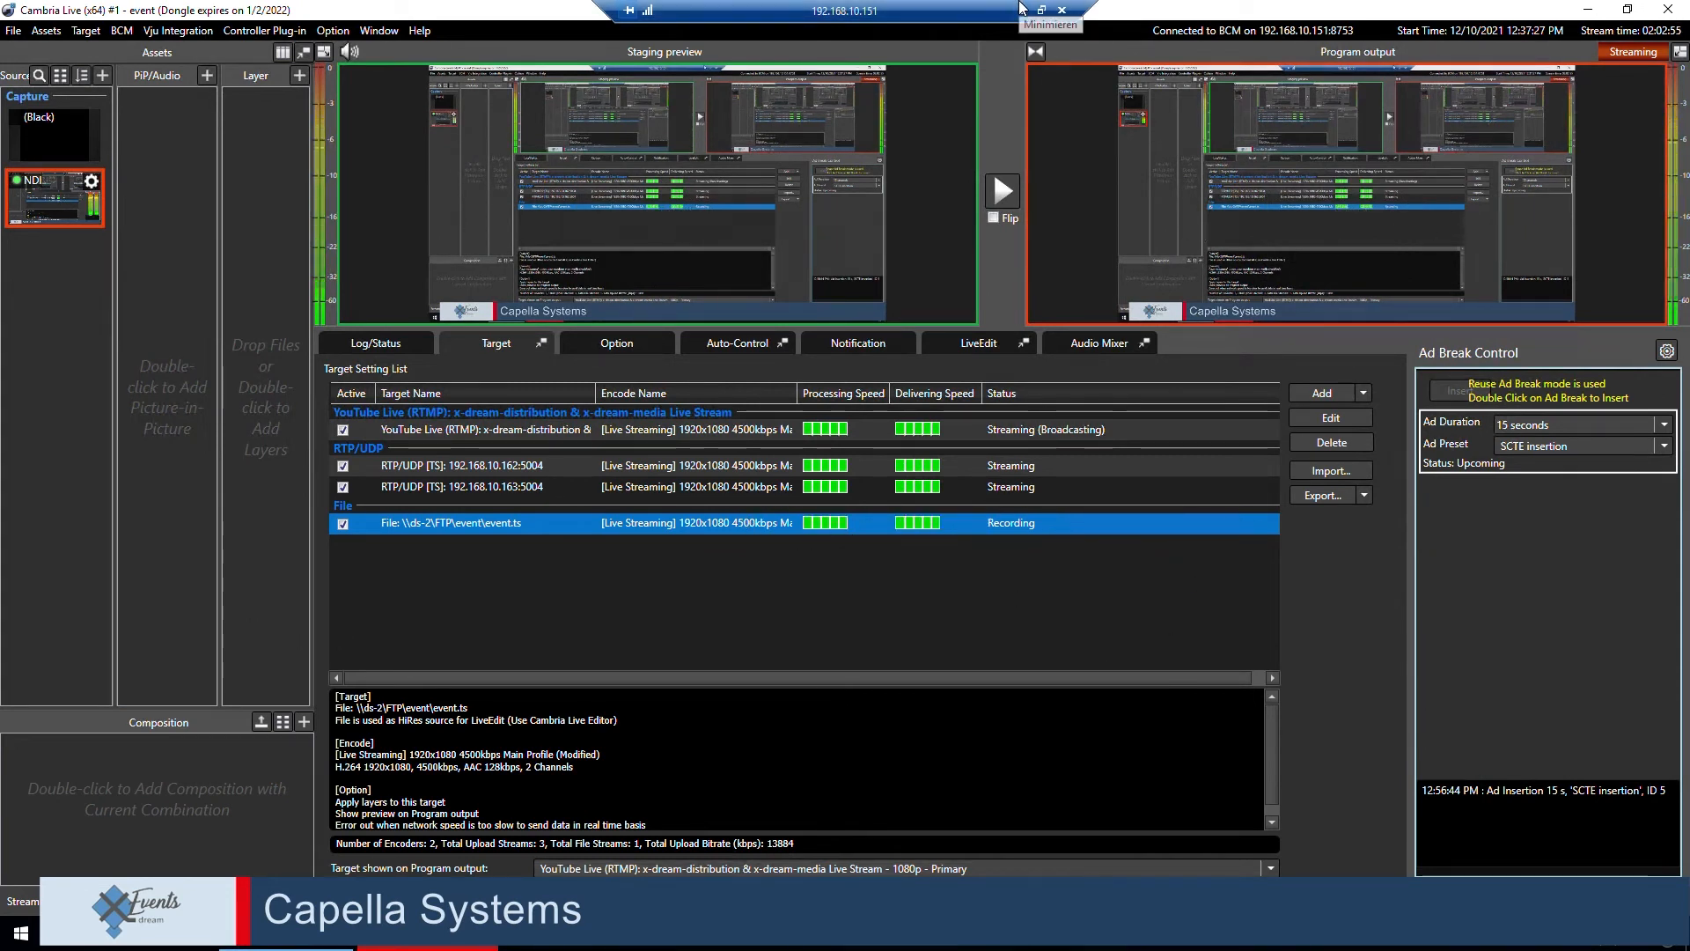
left_click(1019, 9)
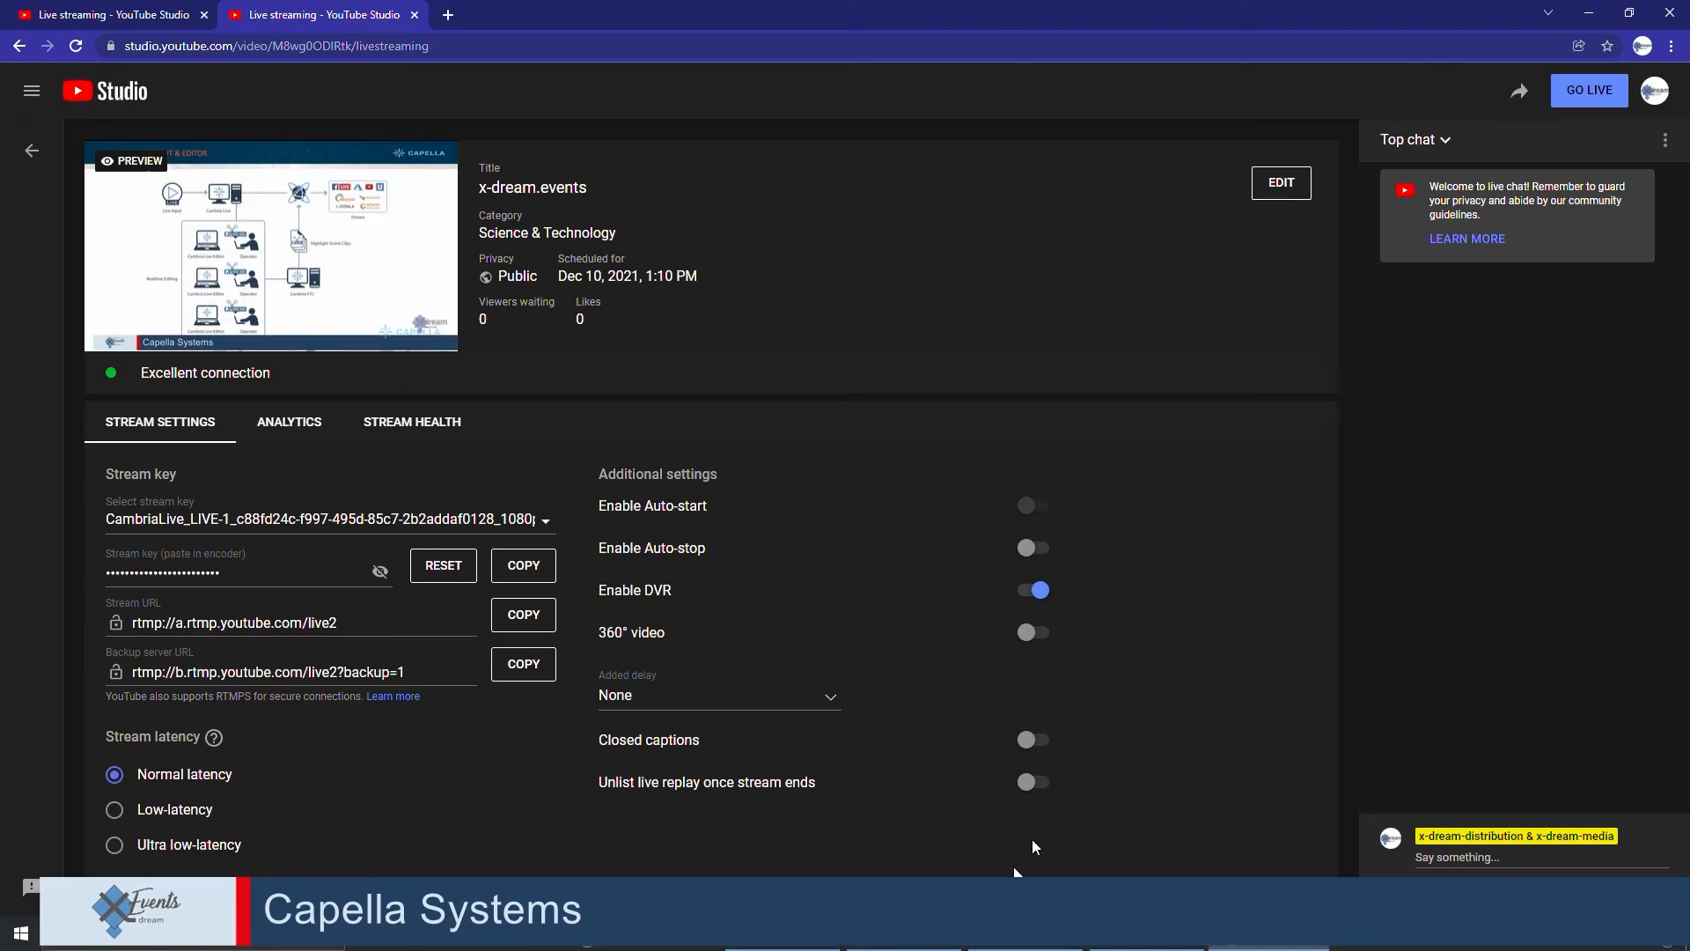
left_click(1166, 946)
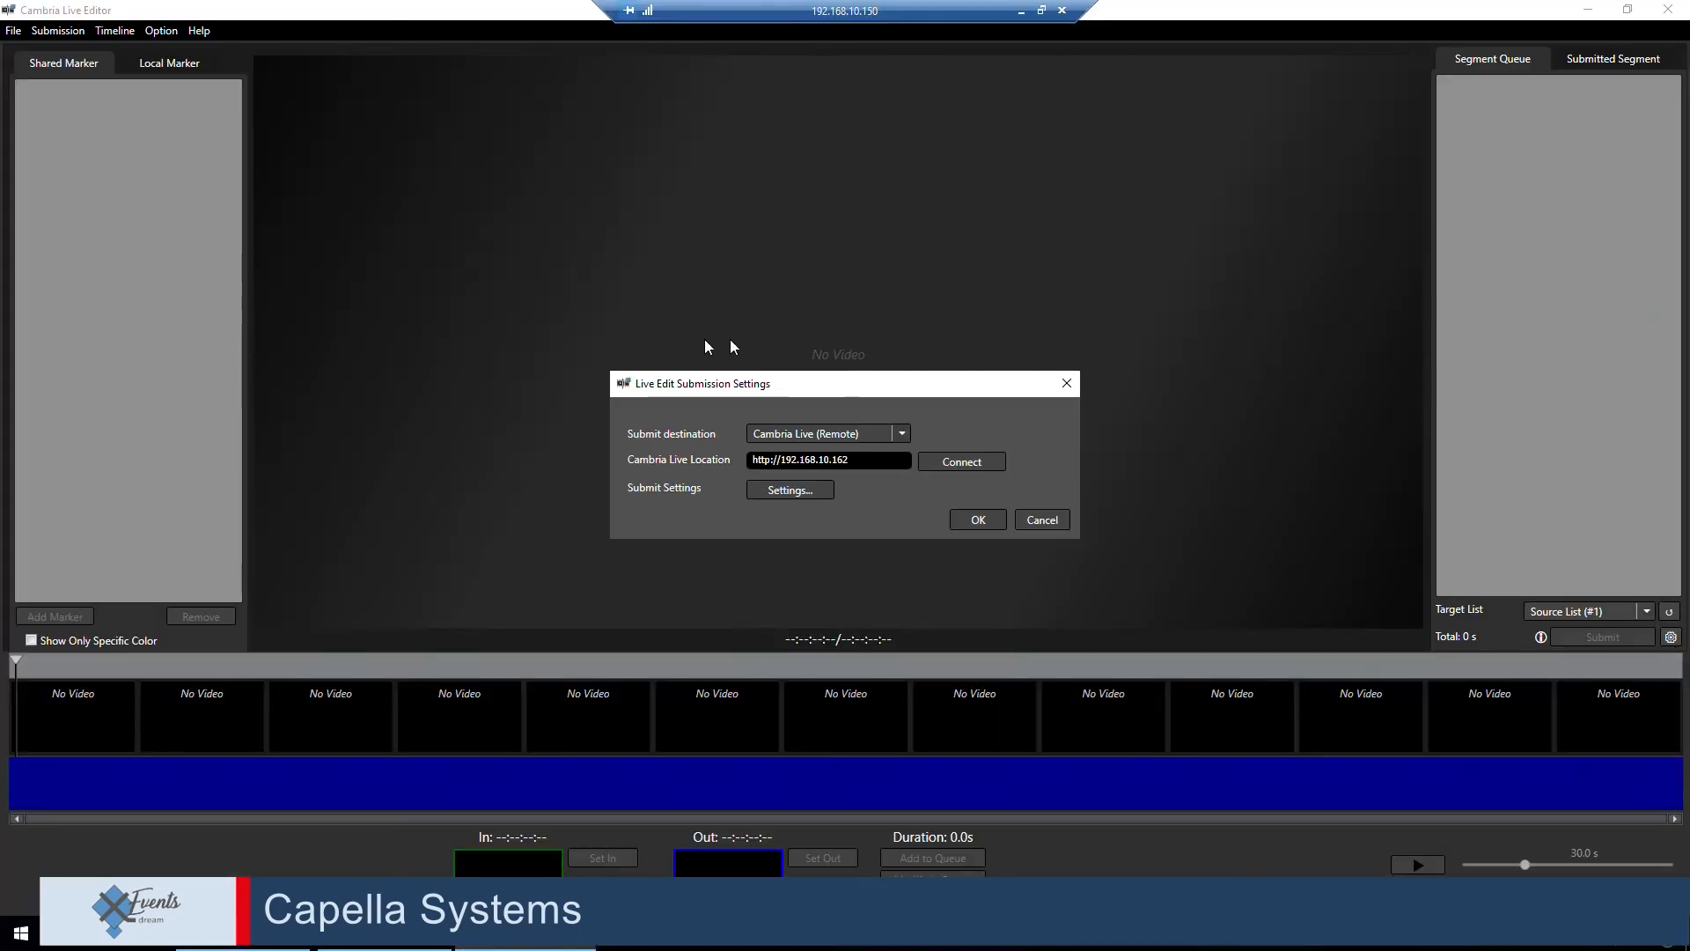
left_click_drag(678, 388, 589, 193)
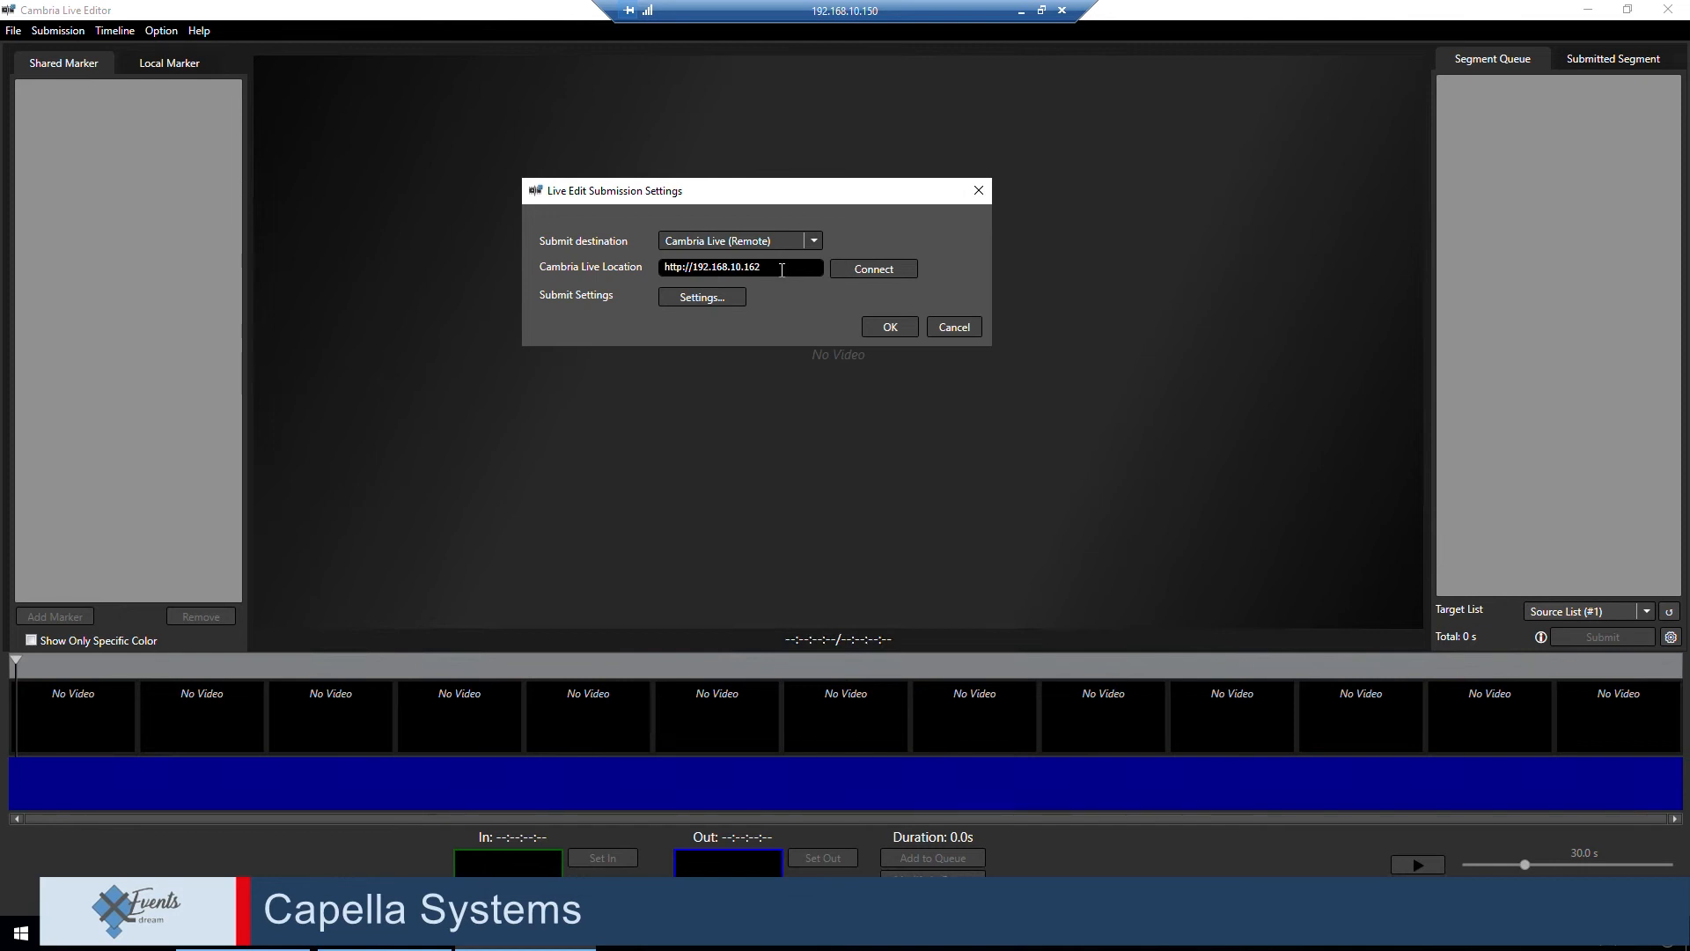
left_click(873, 269)
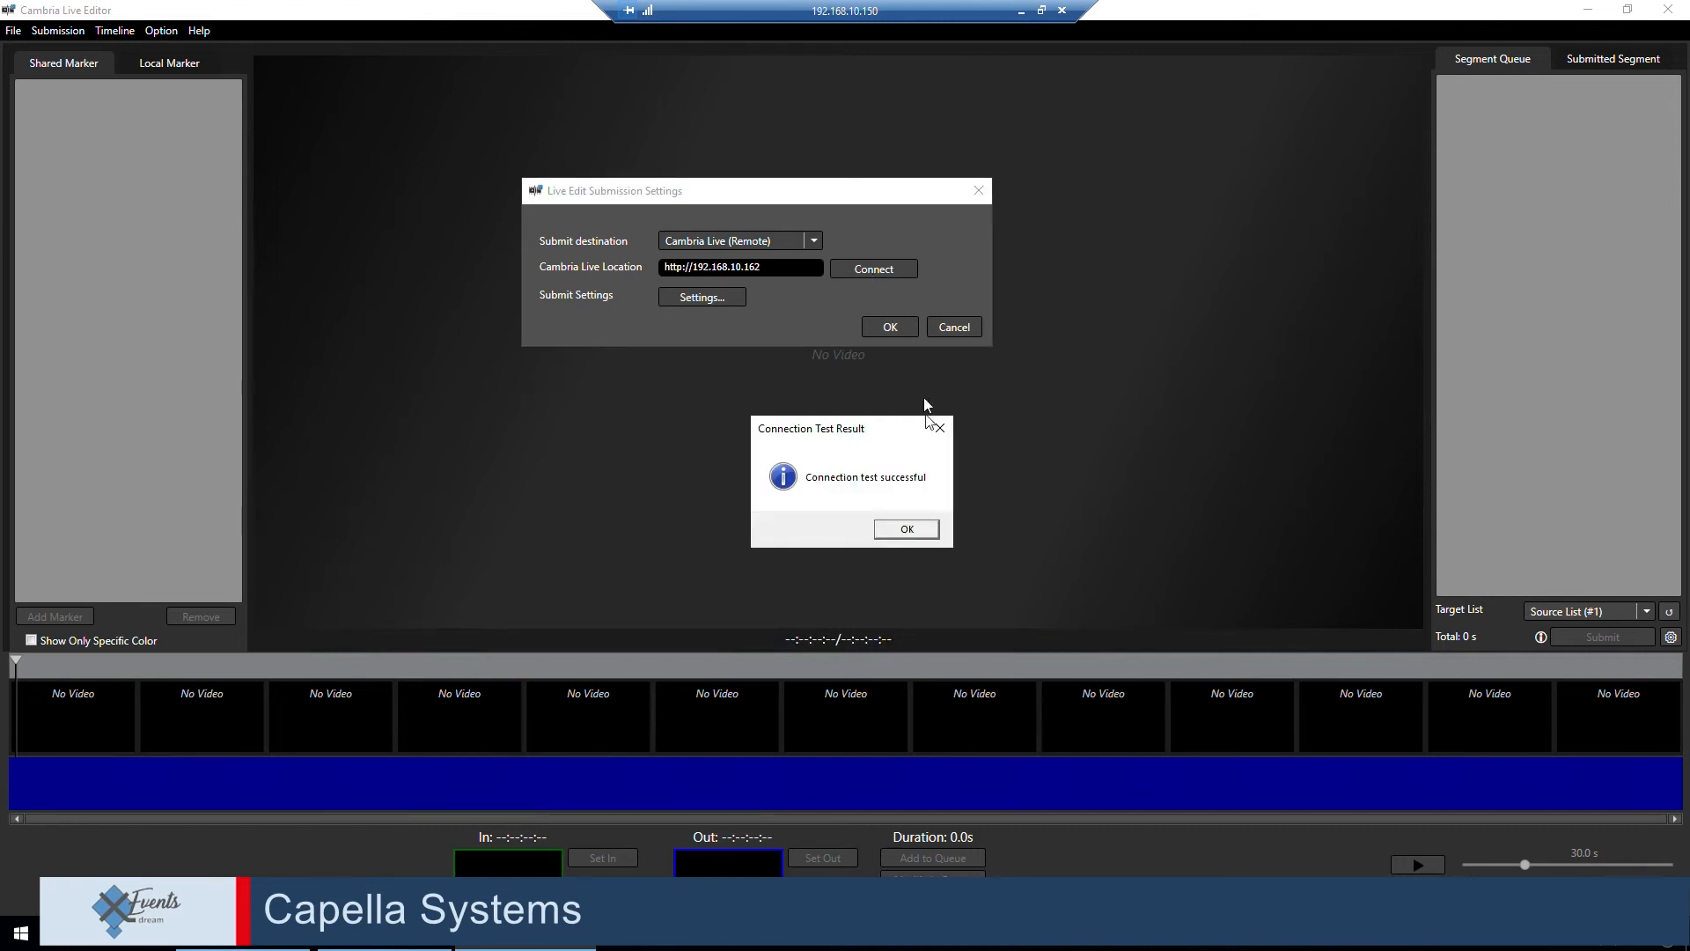
left_click(907, 529)
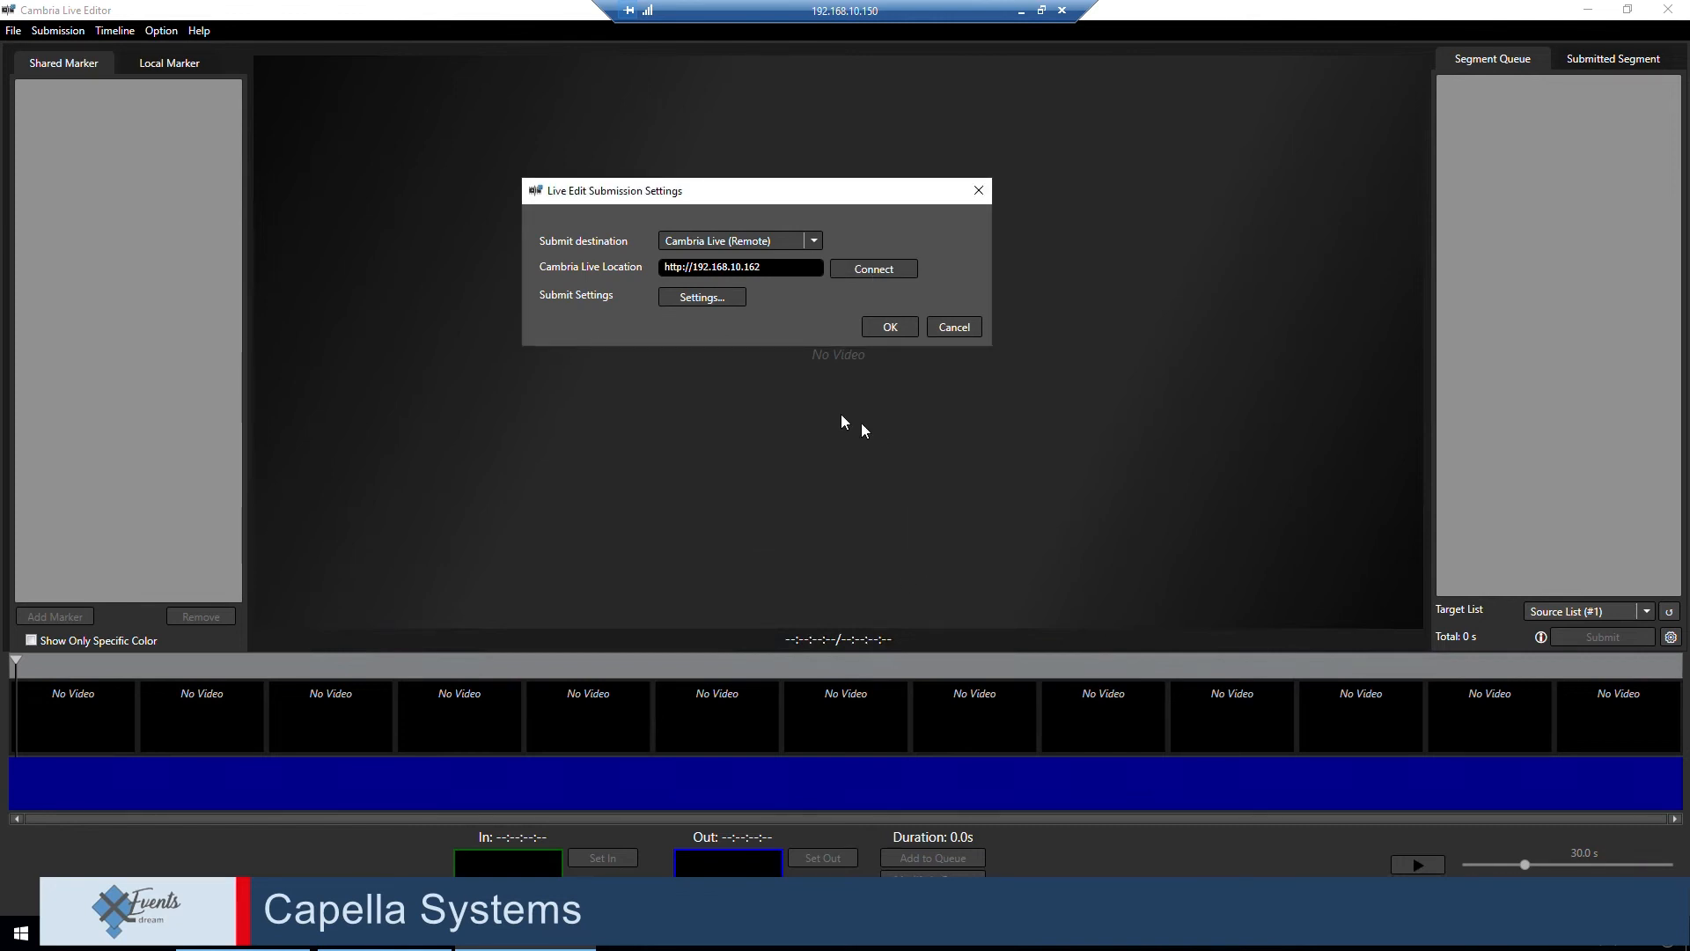
Accept LiveSegment_ as the default segment name and confirm the submission settings.
left_click(683, 300)
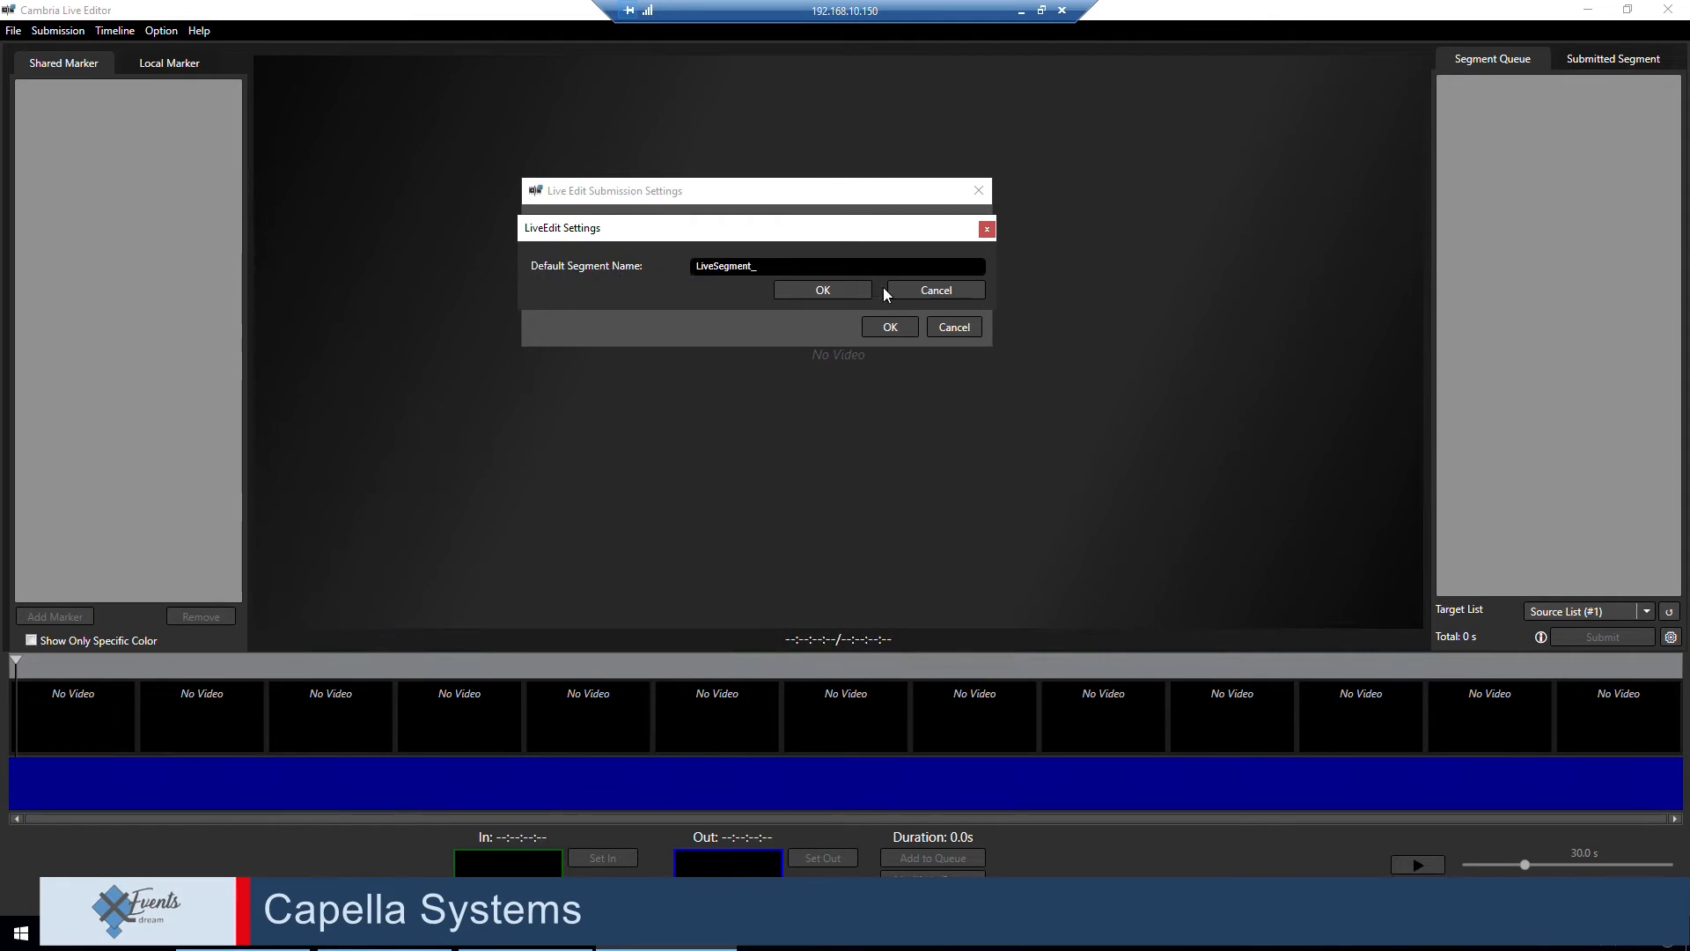
left_click(827, 293)
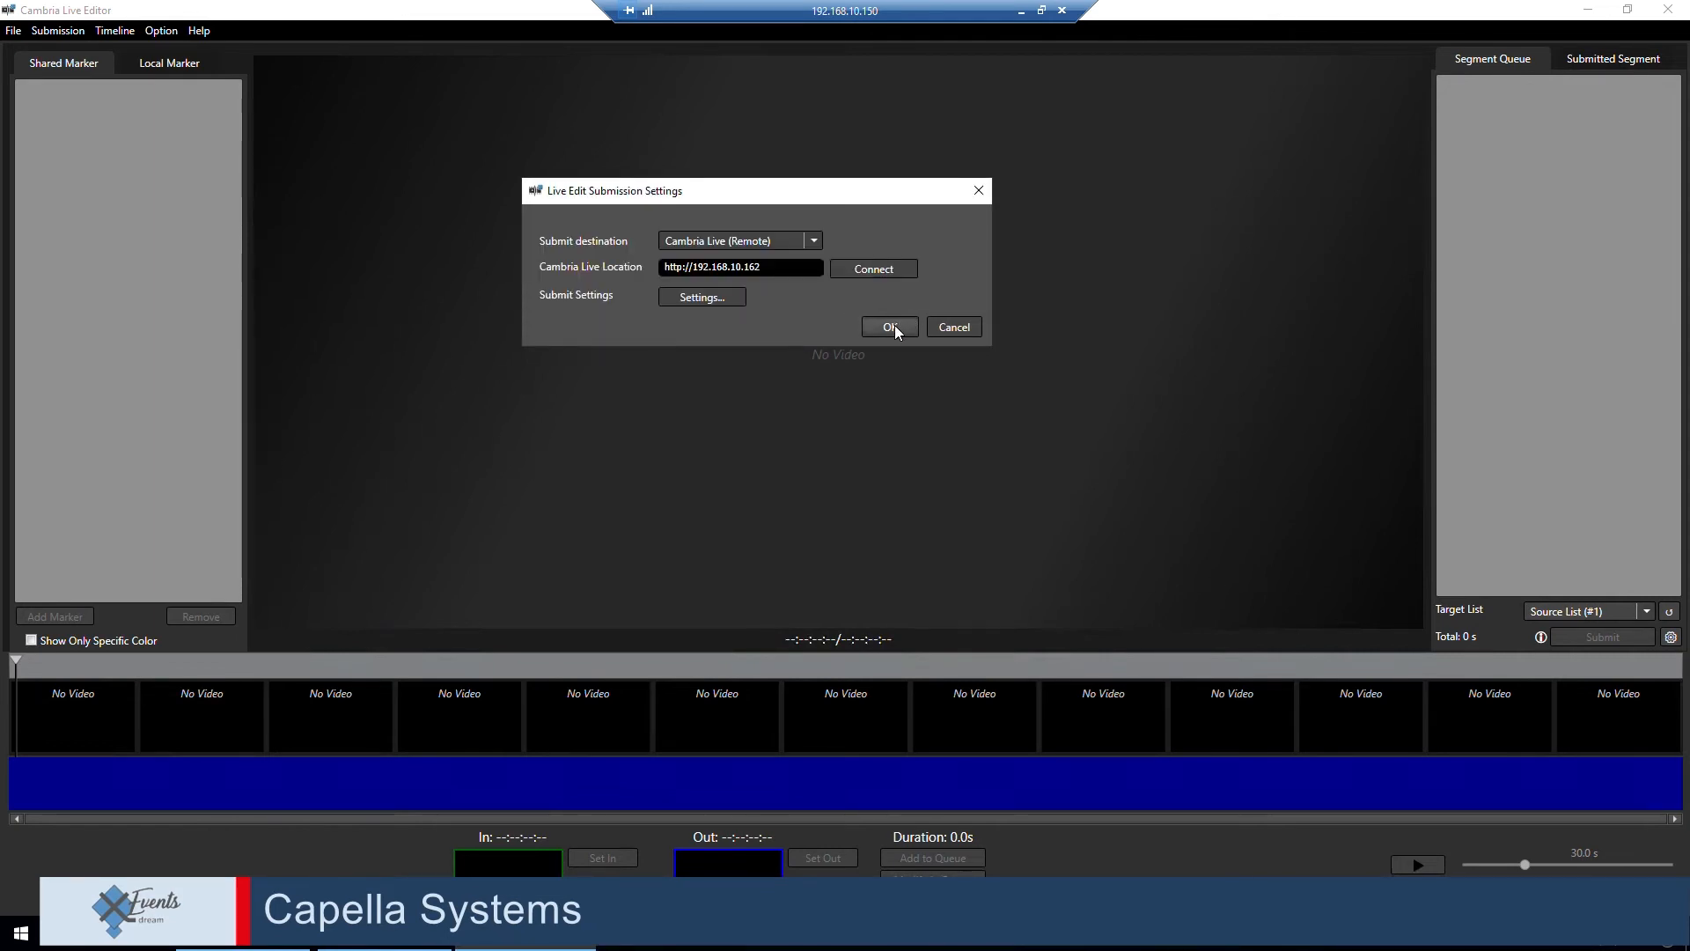
left_click(892, 328)
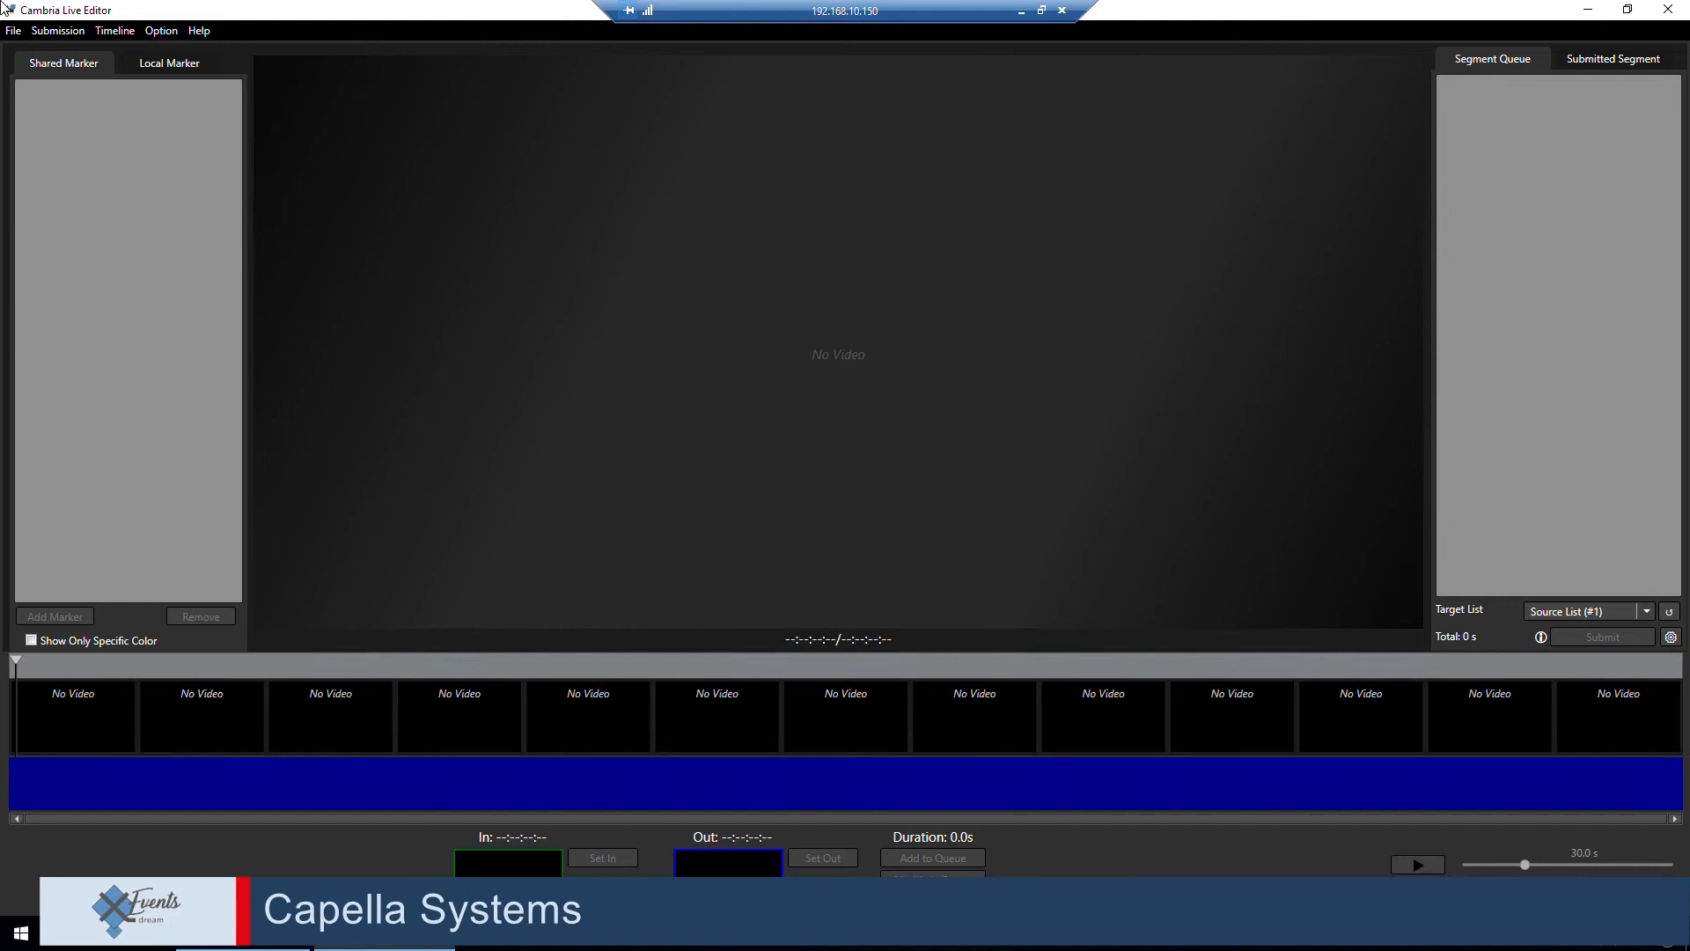
Open the shared project file event.lepr from the event.LiveEdit folder.
left_click(13, 31)
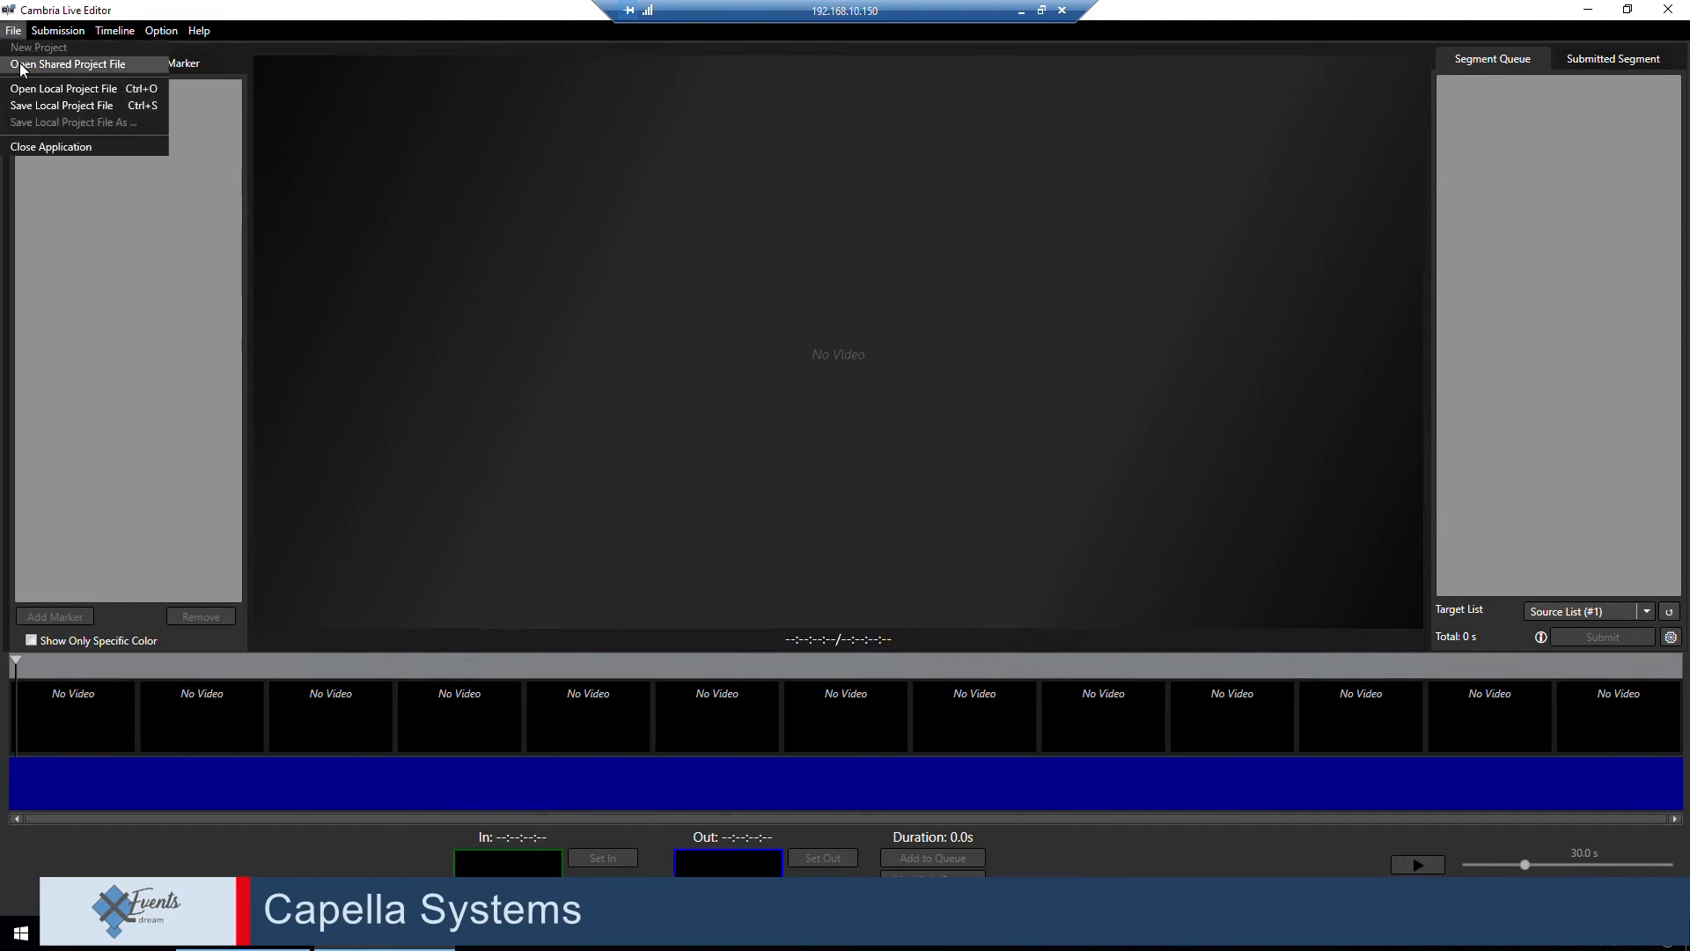
left_click(26, 64)
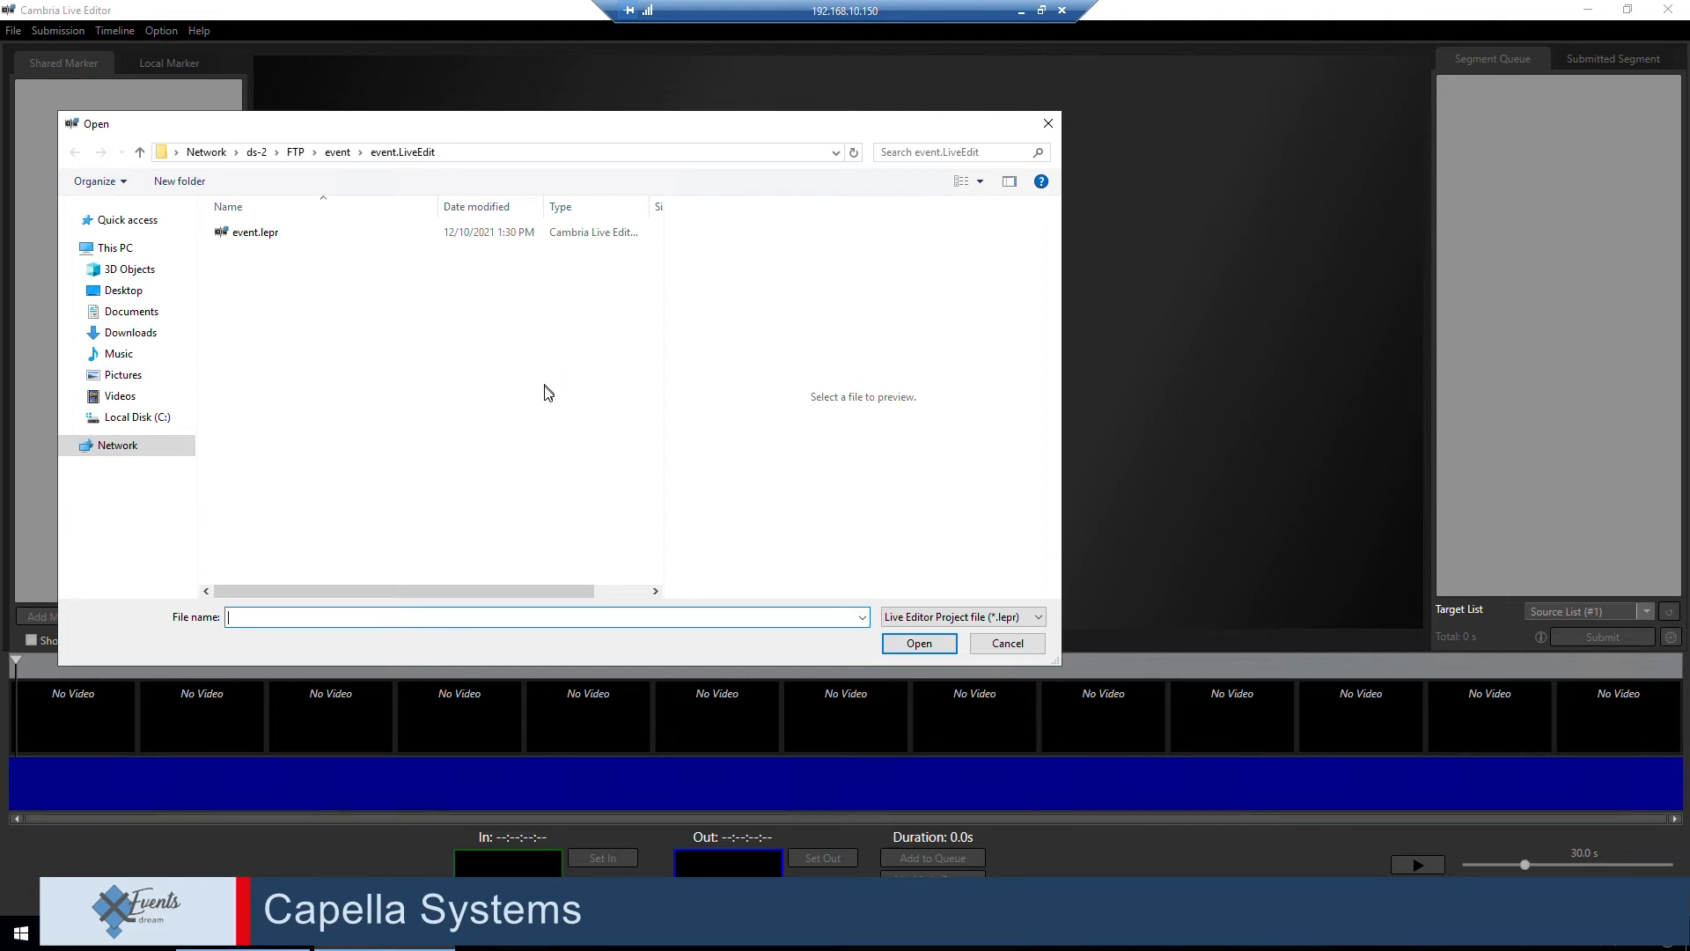
left_click(251, 233)
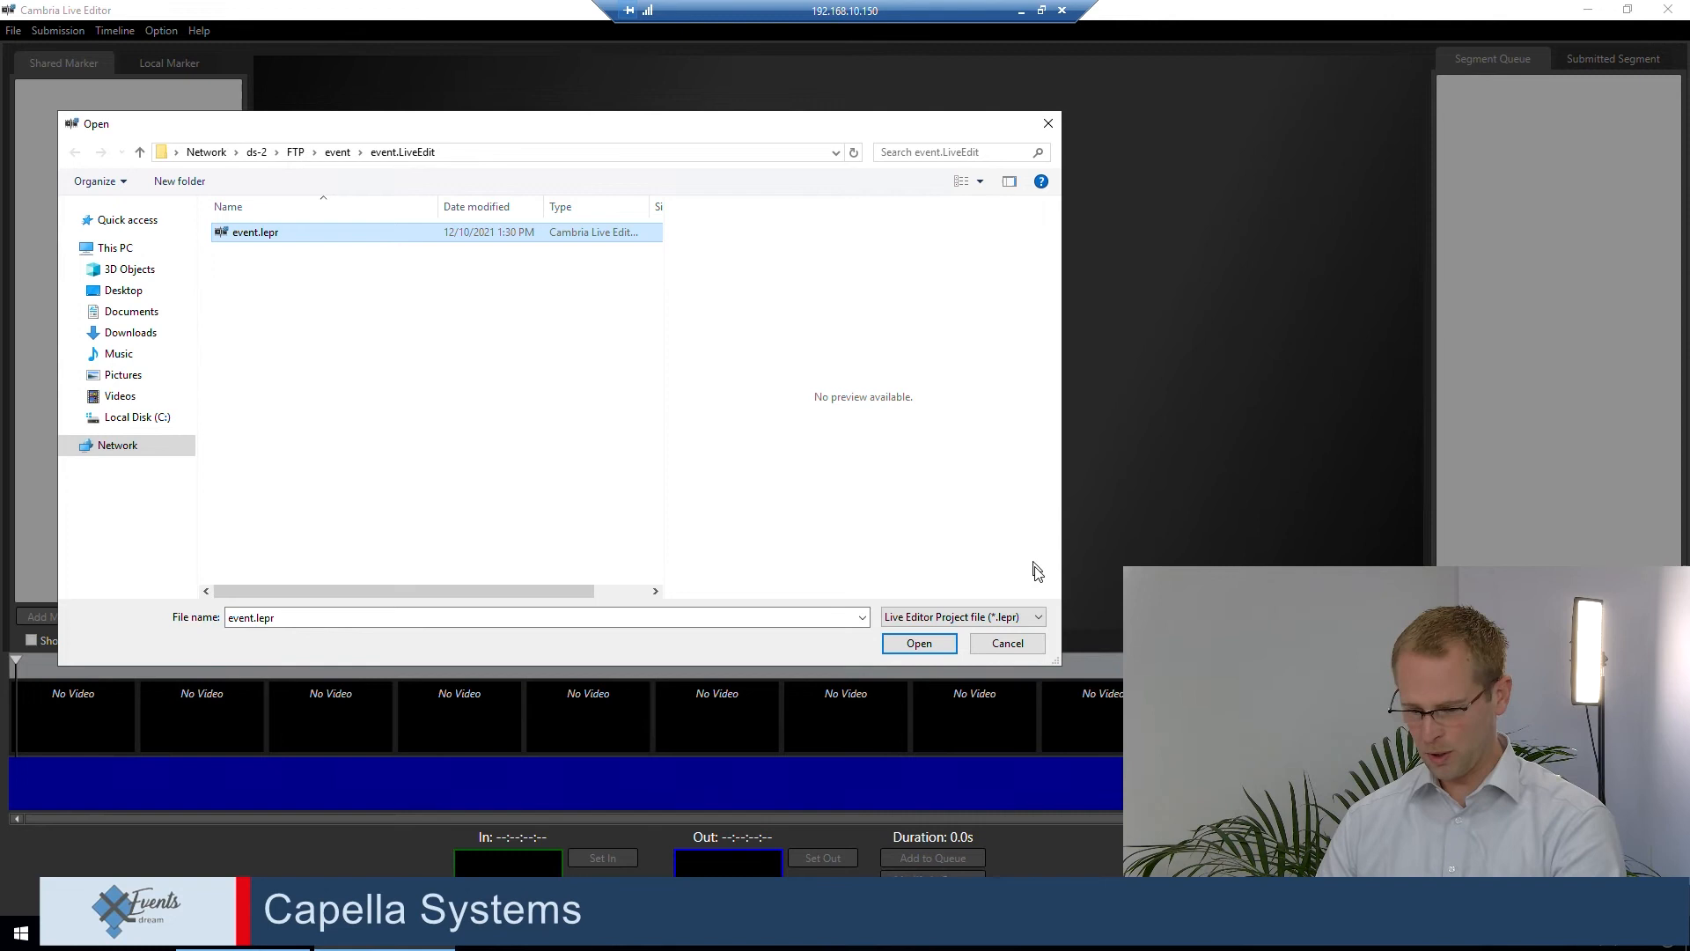
left_click(932, 649)
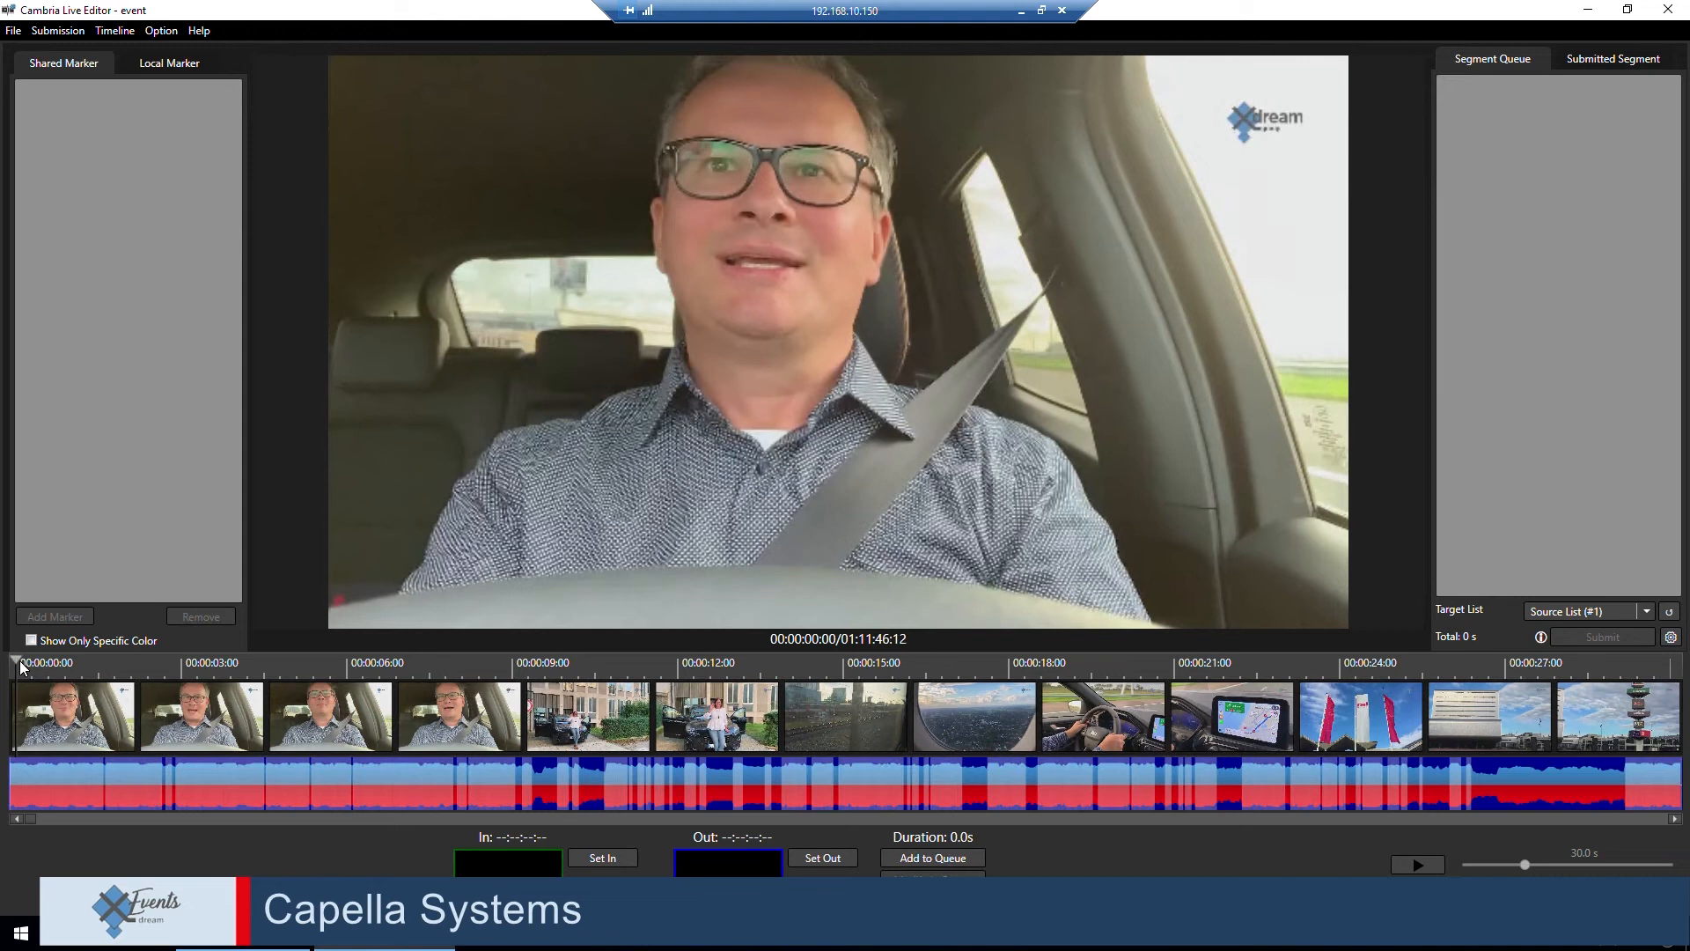
Mark a segment from 00:00:04:15 to 00:00:11:12 on the timeline and add it to the segment queue.
left_click_drag(18, 663, 168, 667)
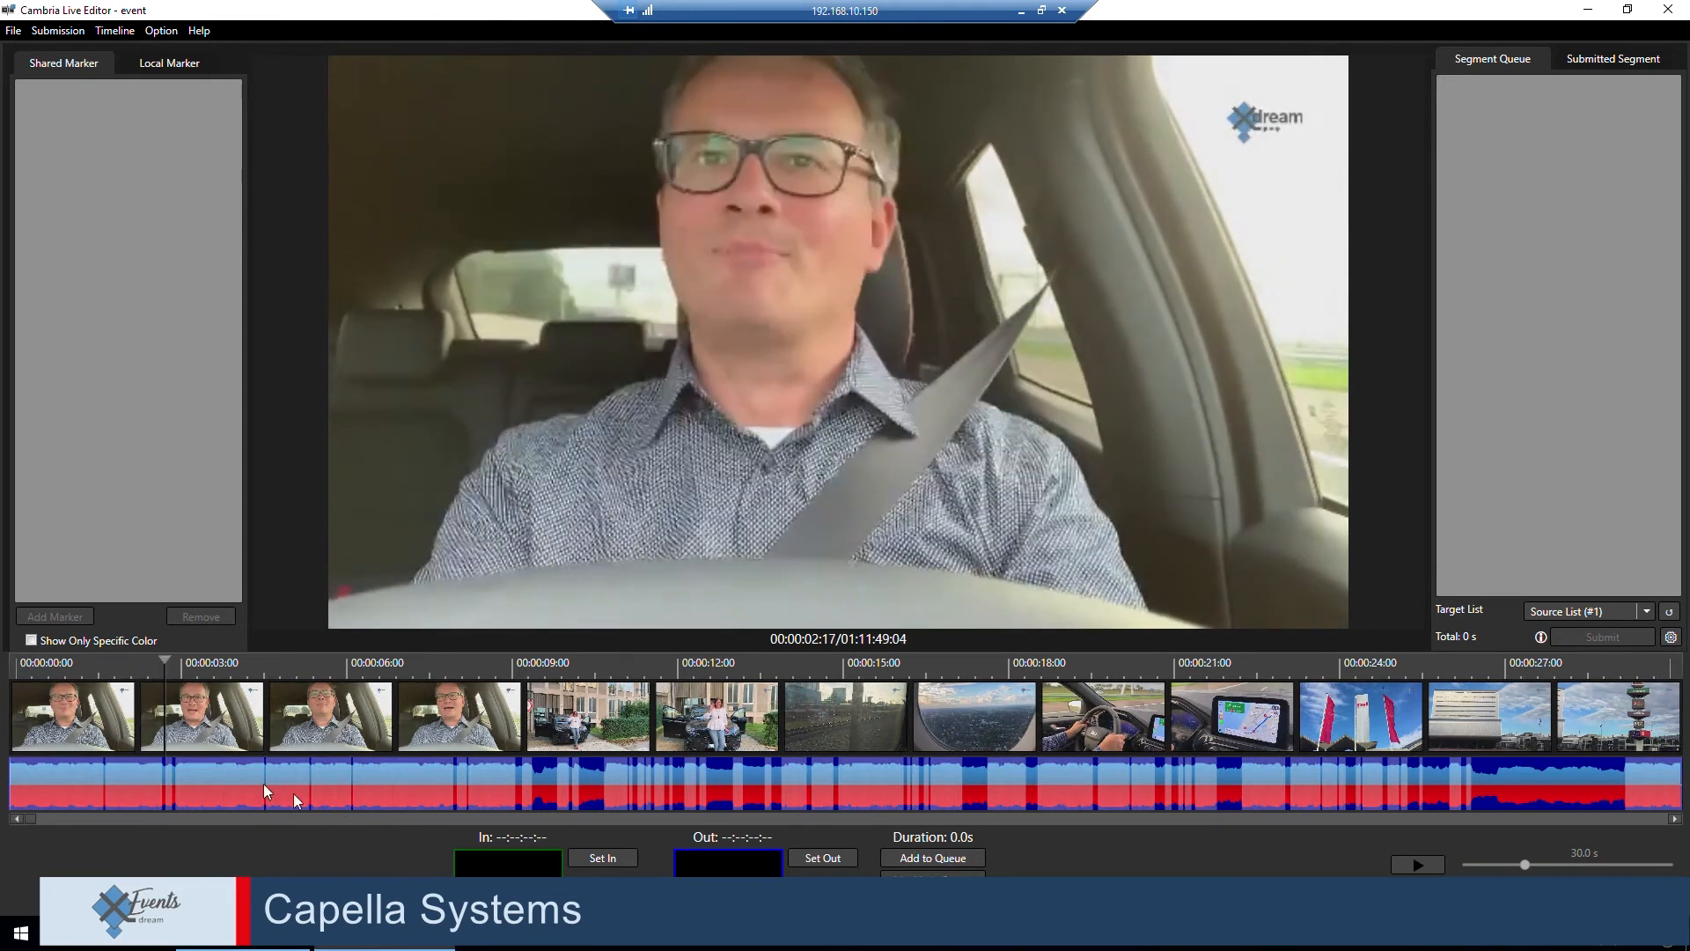
left_click_drag(167, 657, 273, 659)
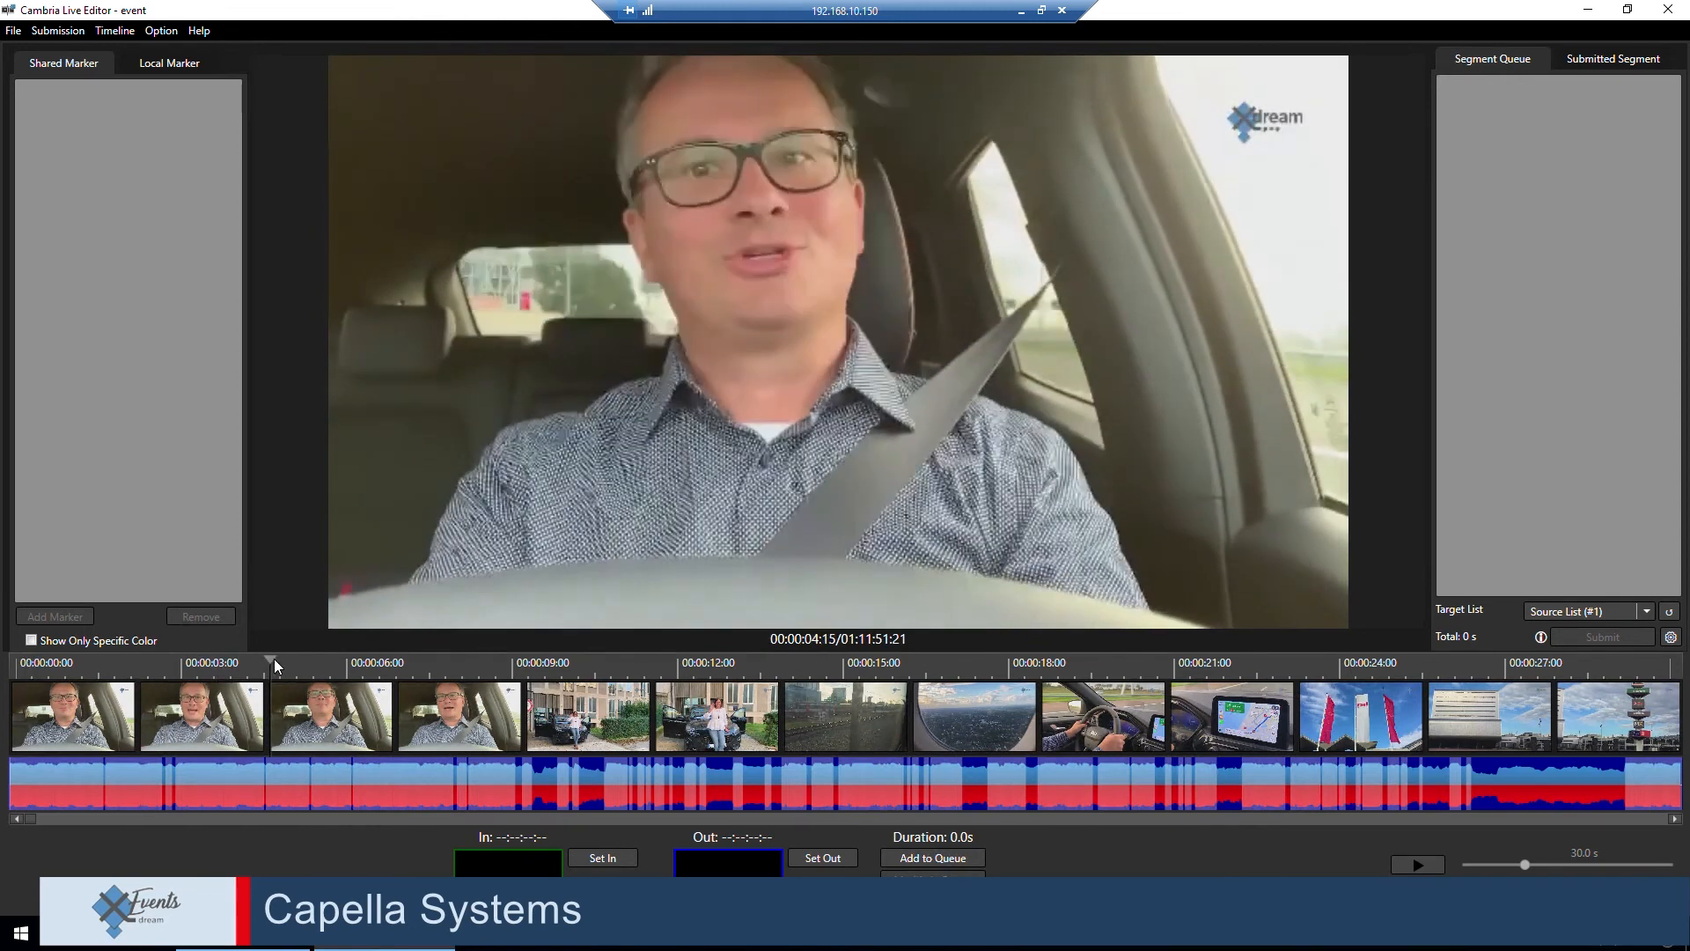
left_click(604, 859)
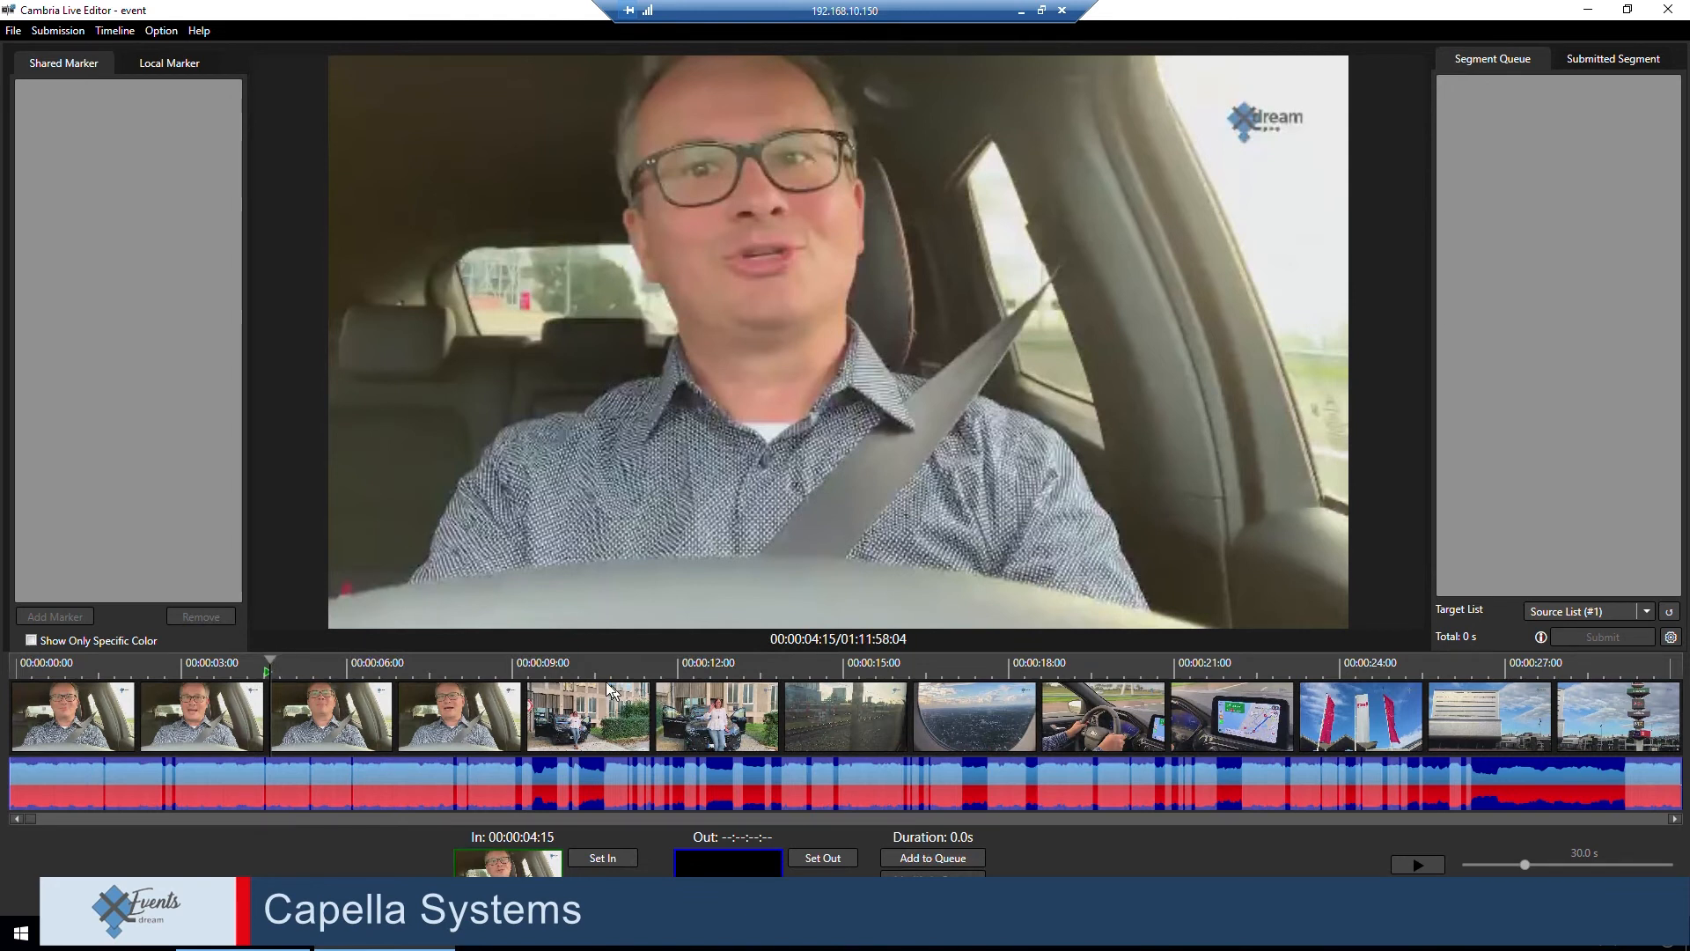
left_click_drag(607, 690, 651, 671)
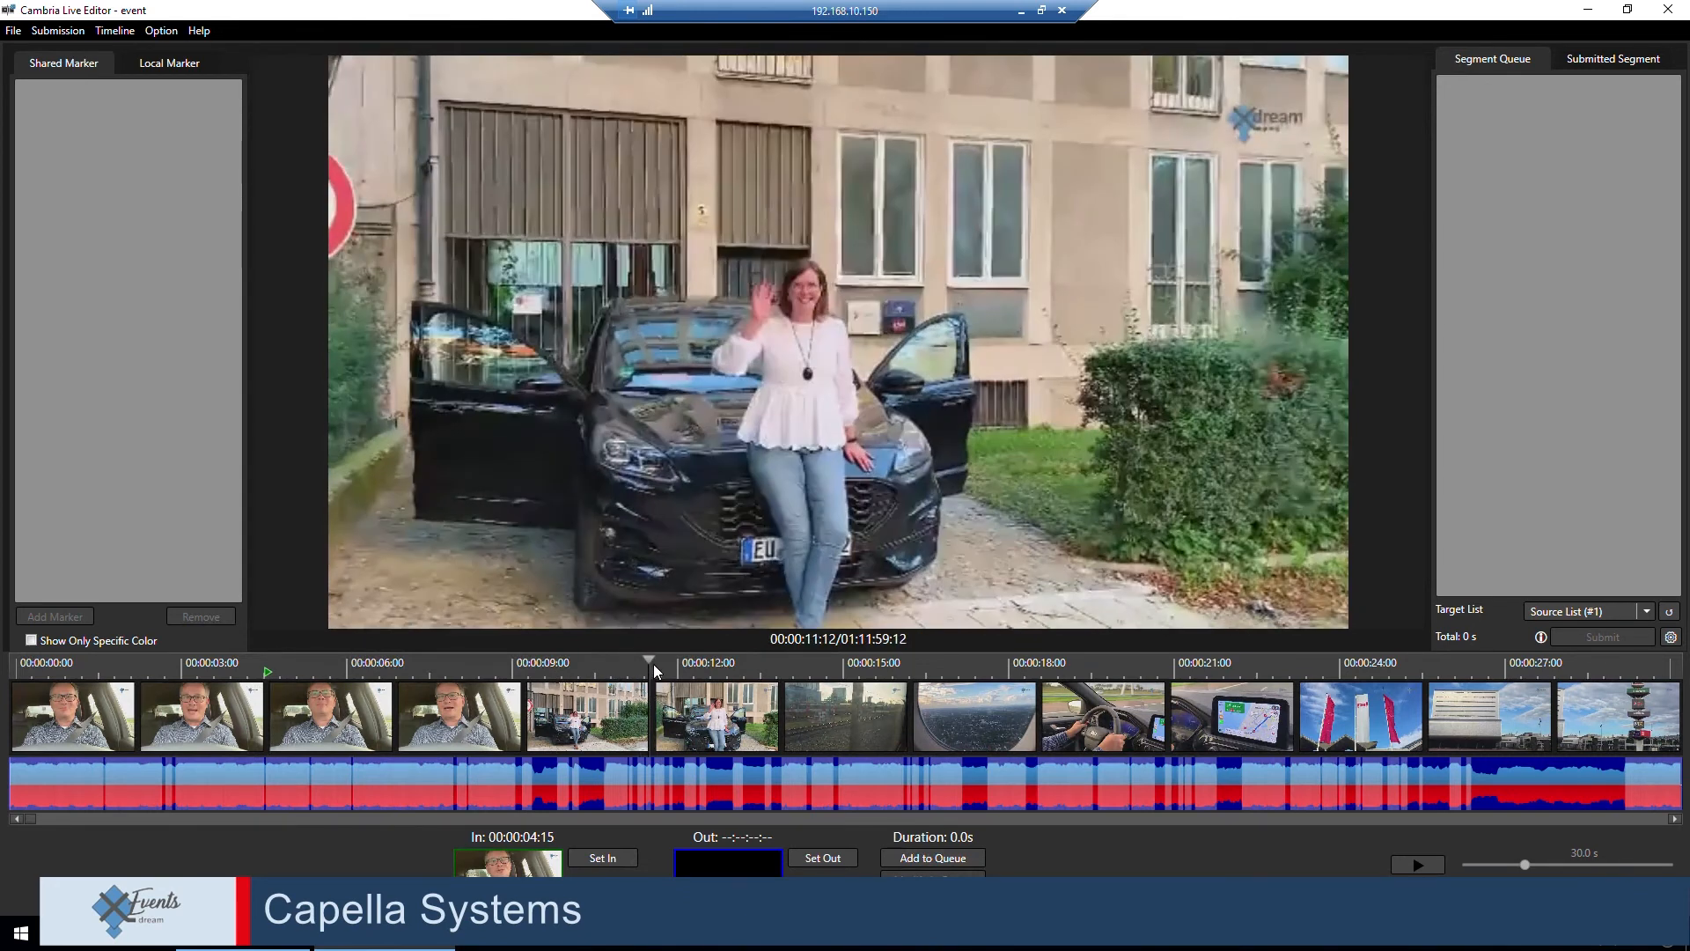
left_click(820, 860)
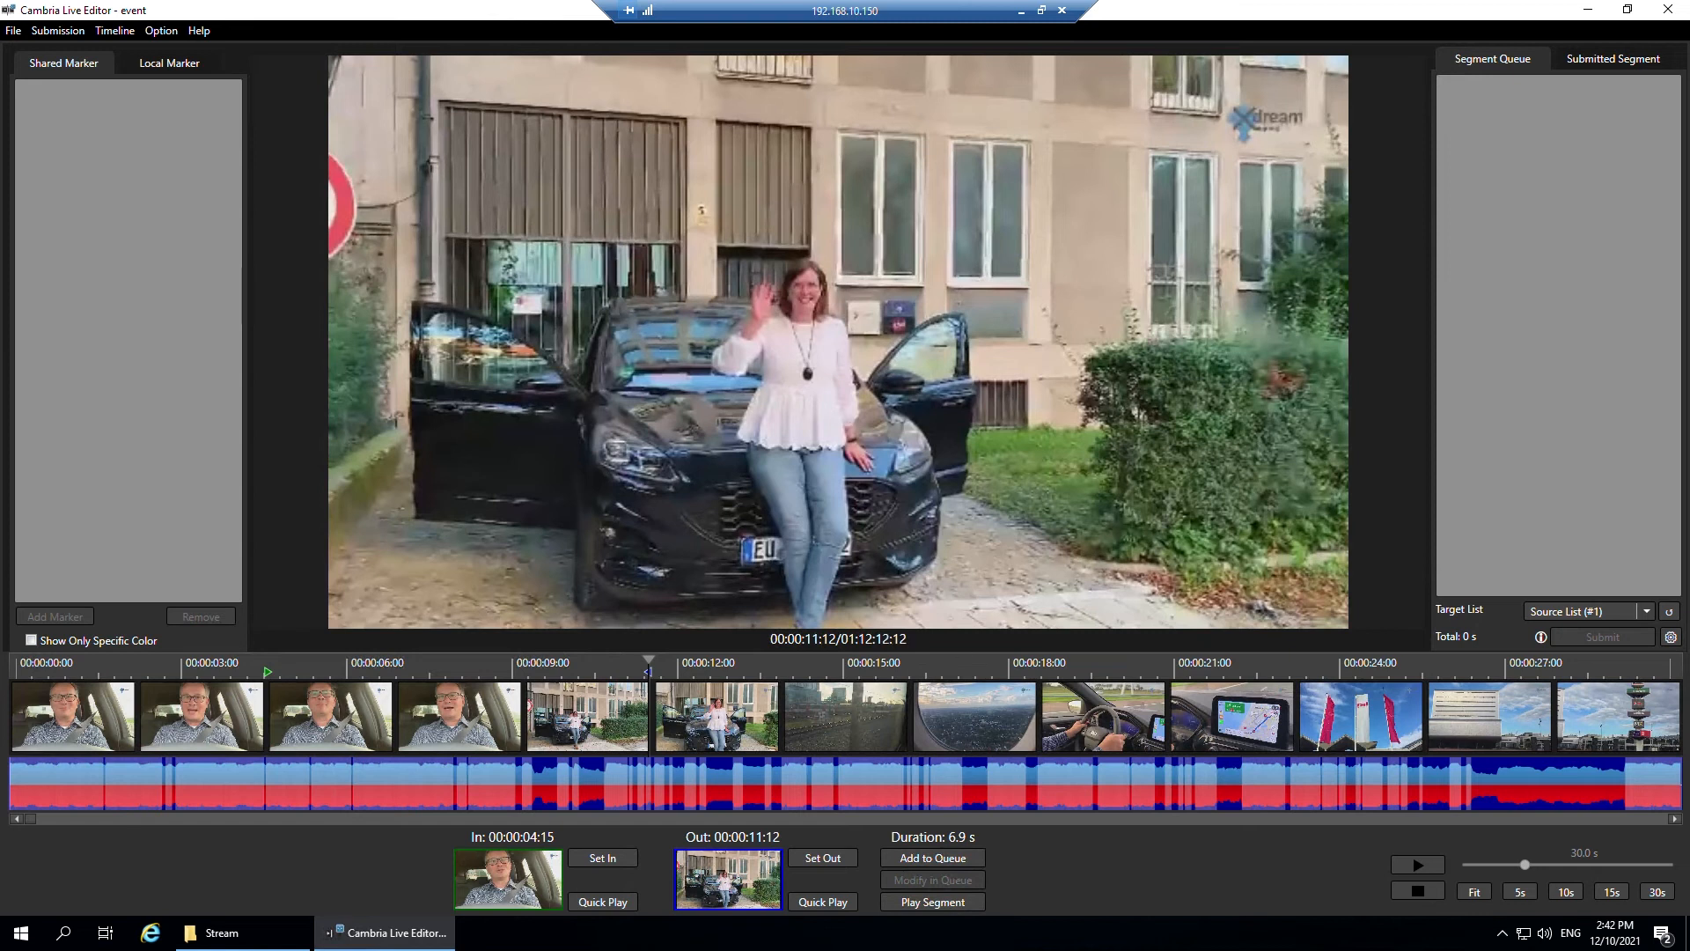
left_click(933, 859)
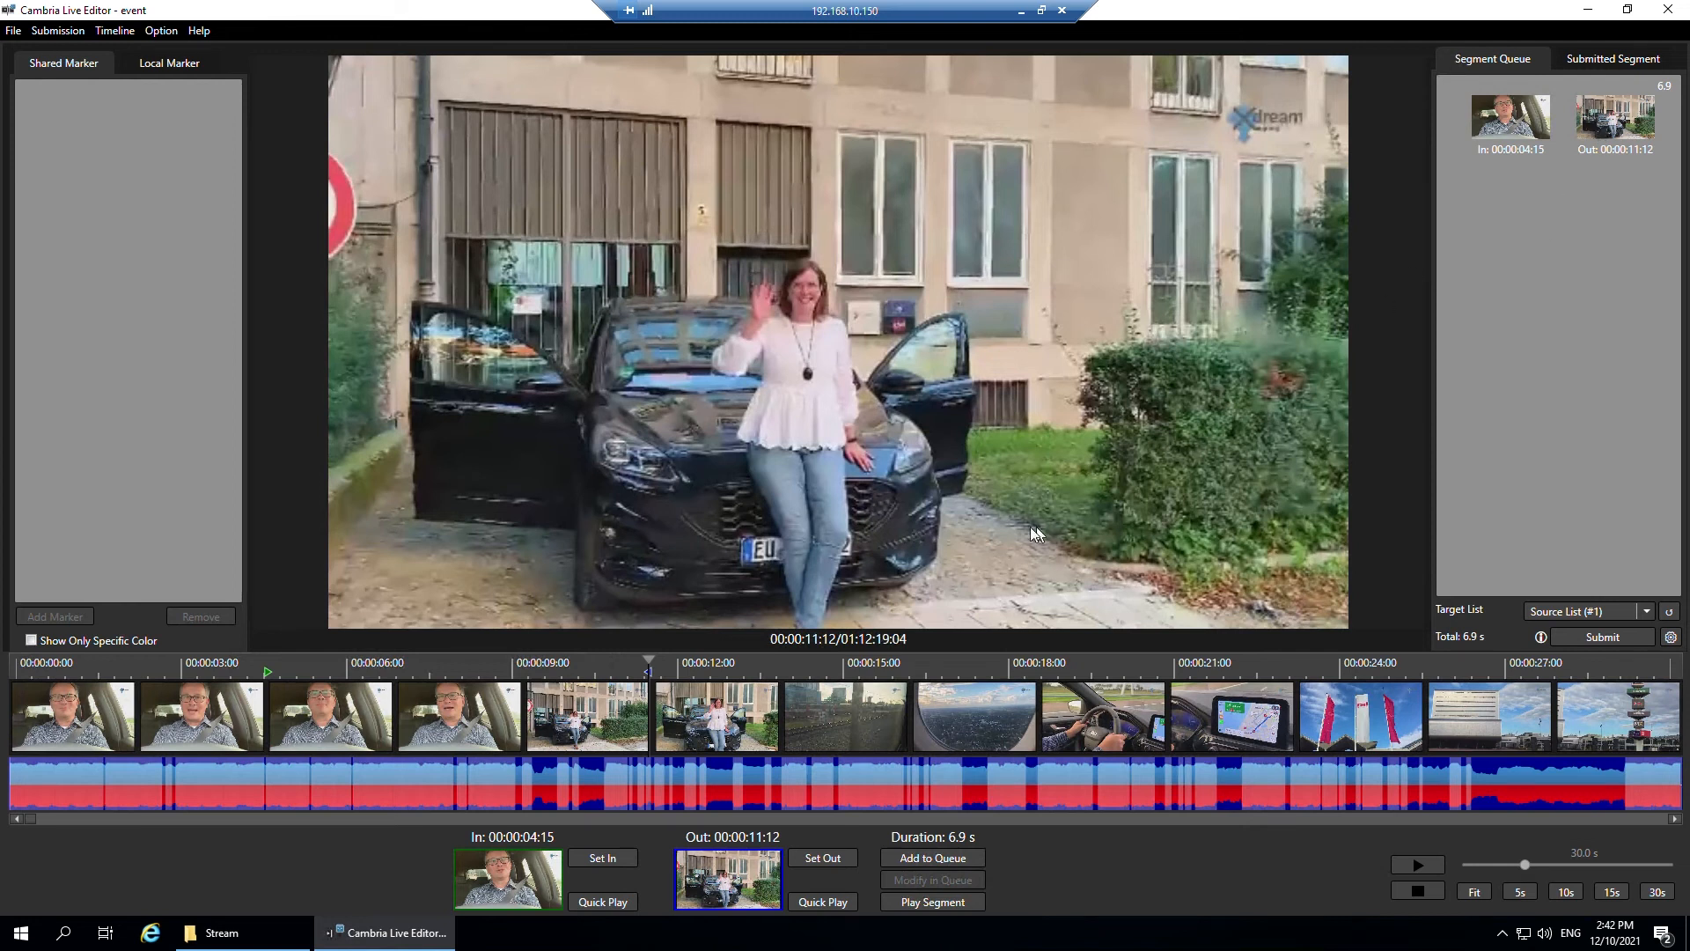
Mark a second segment from 00:00:14:01 to 00:00:16:14 and add it to the segment queue.
left_click(790, 660)
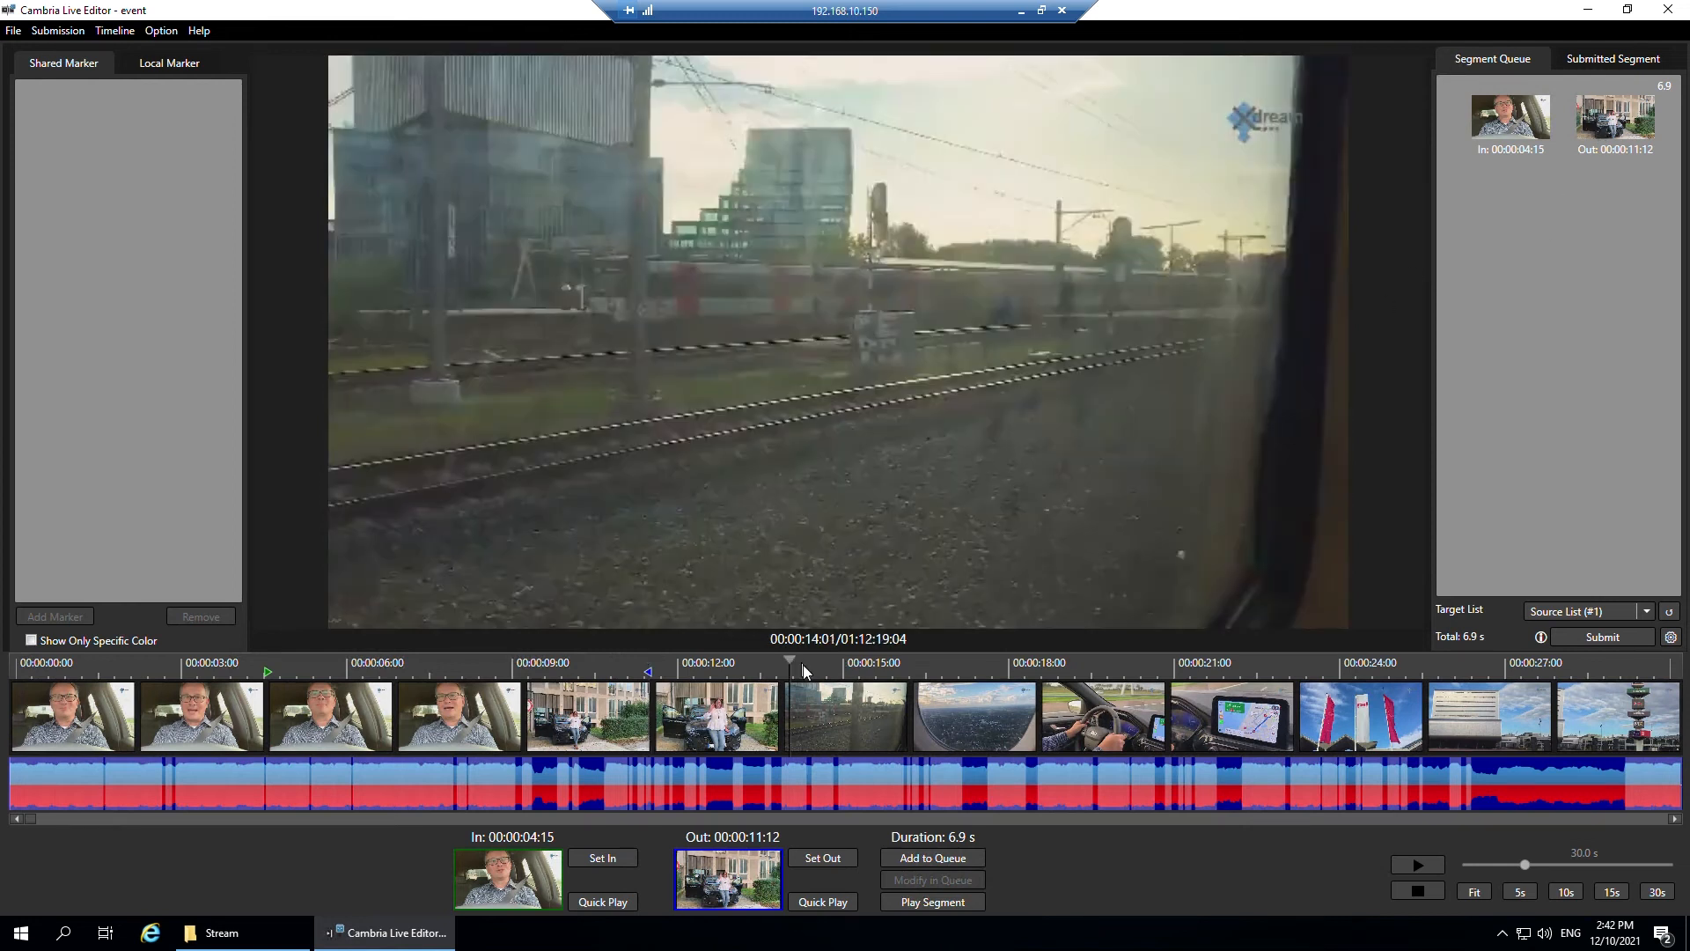
left_click(614, 868)
left_click(932, 664)
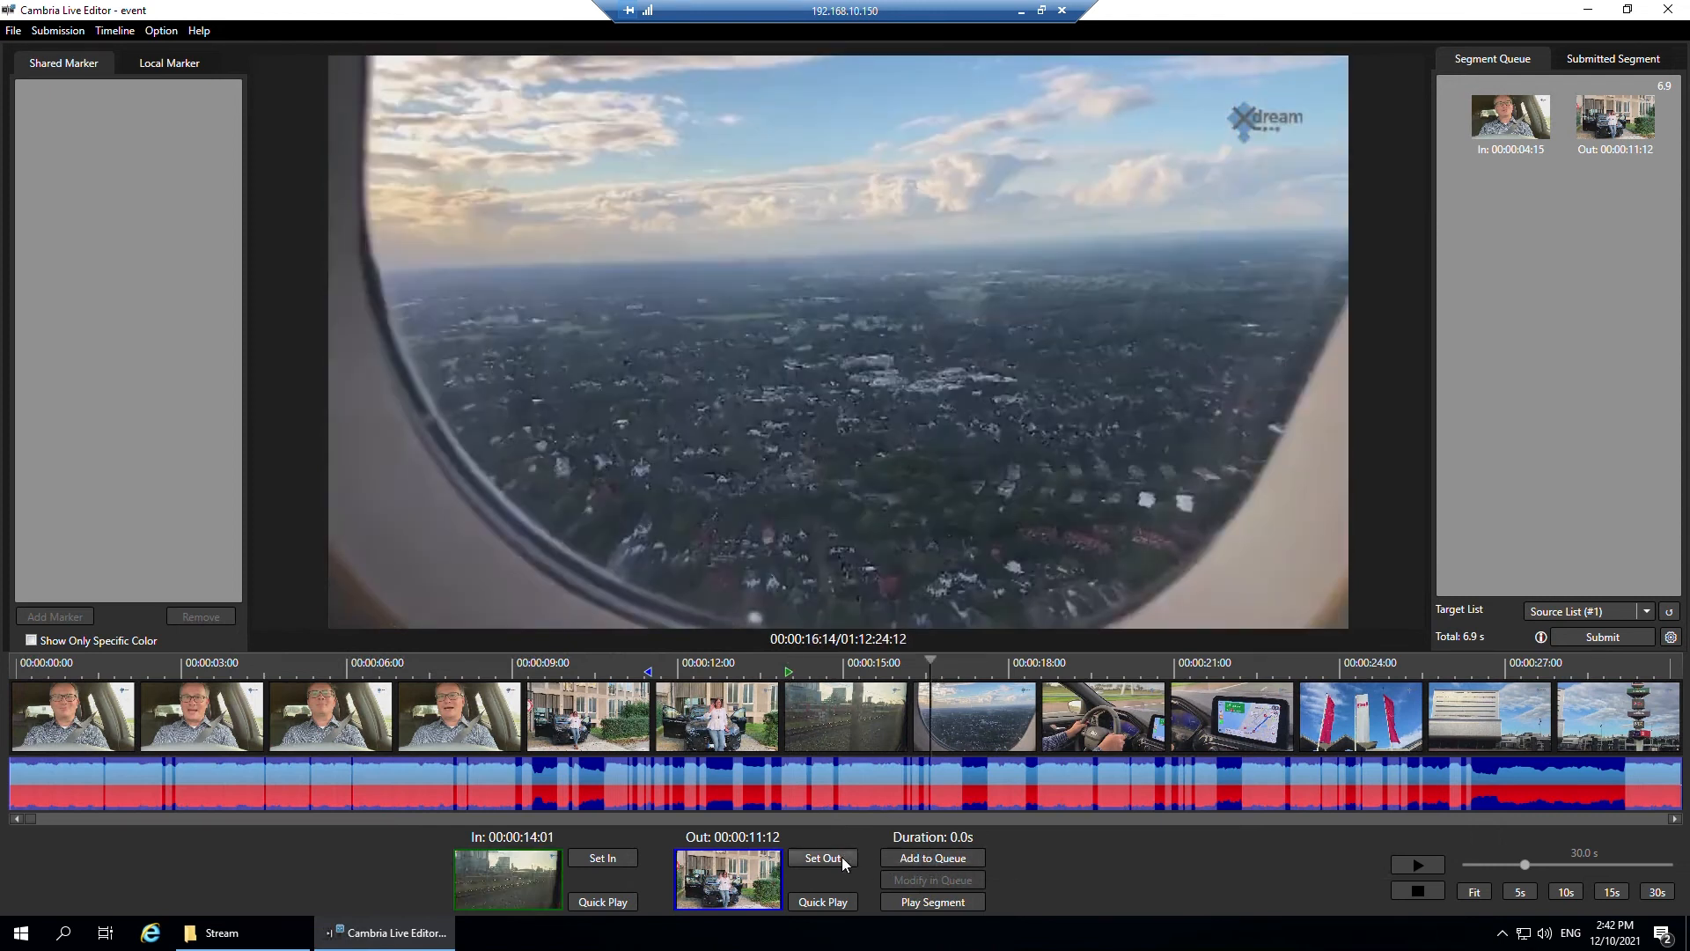
left_click(842, 858)
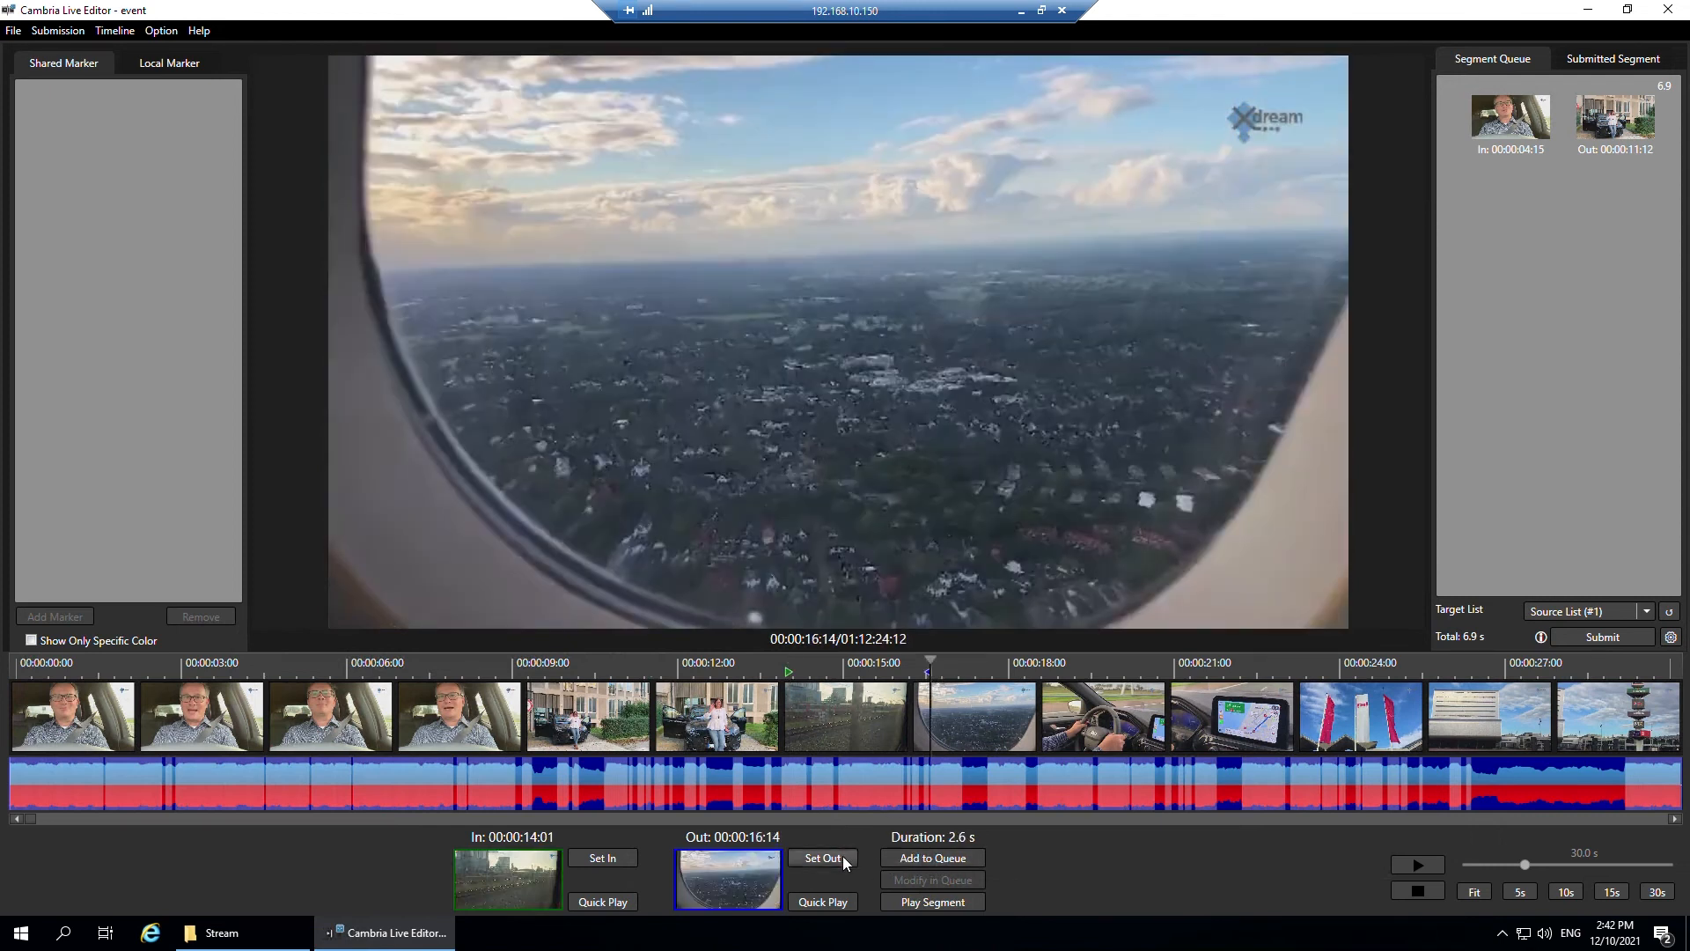
left_click(932, 856)
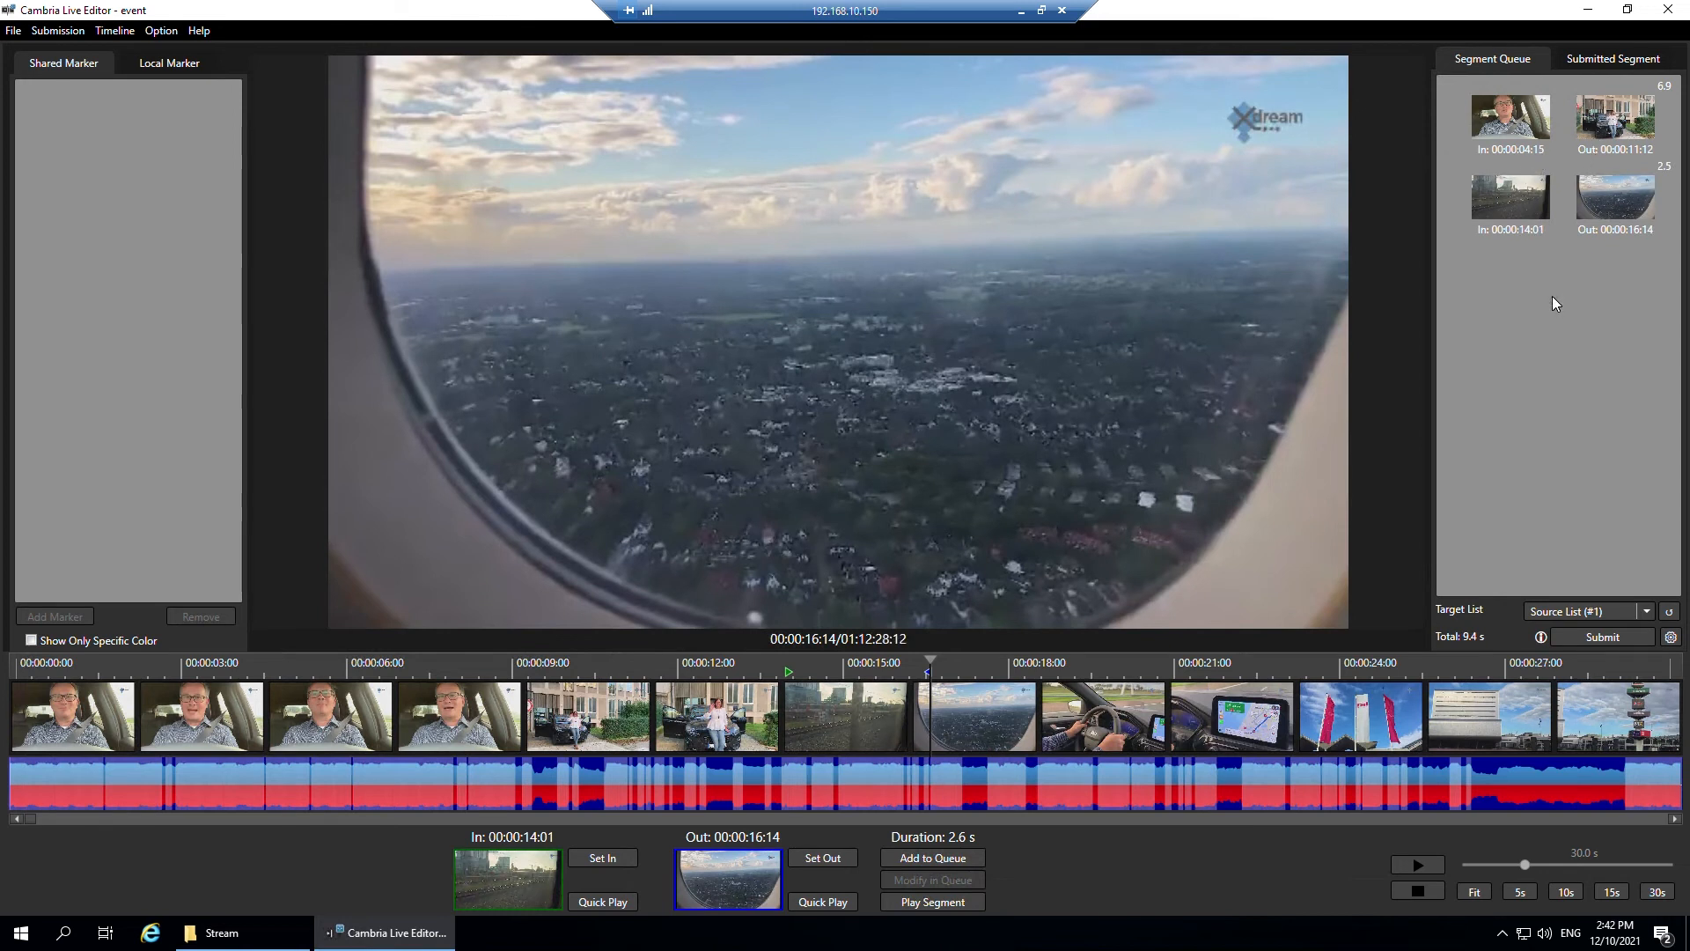
Submit the queued segments under the name LiveSegment_Demo and show the submitted segments list.
left_click(1604, 639)
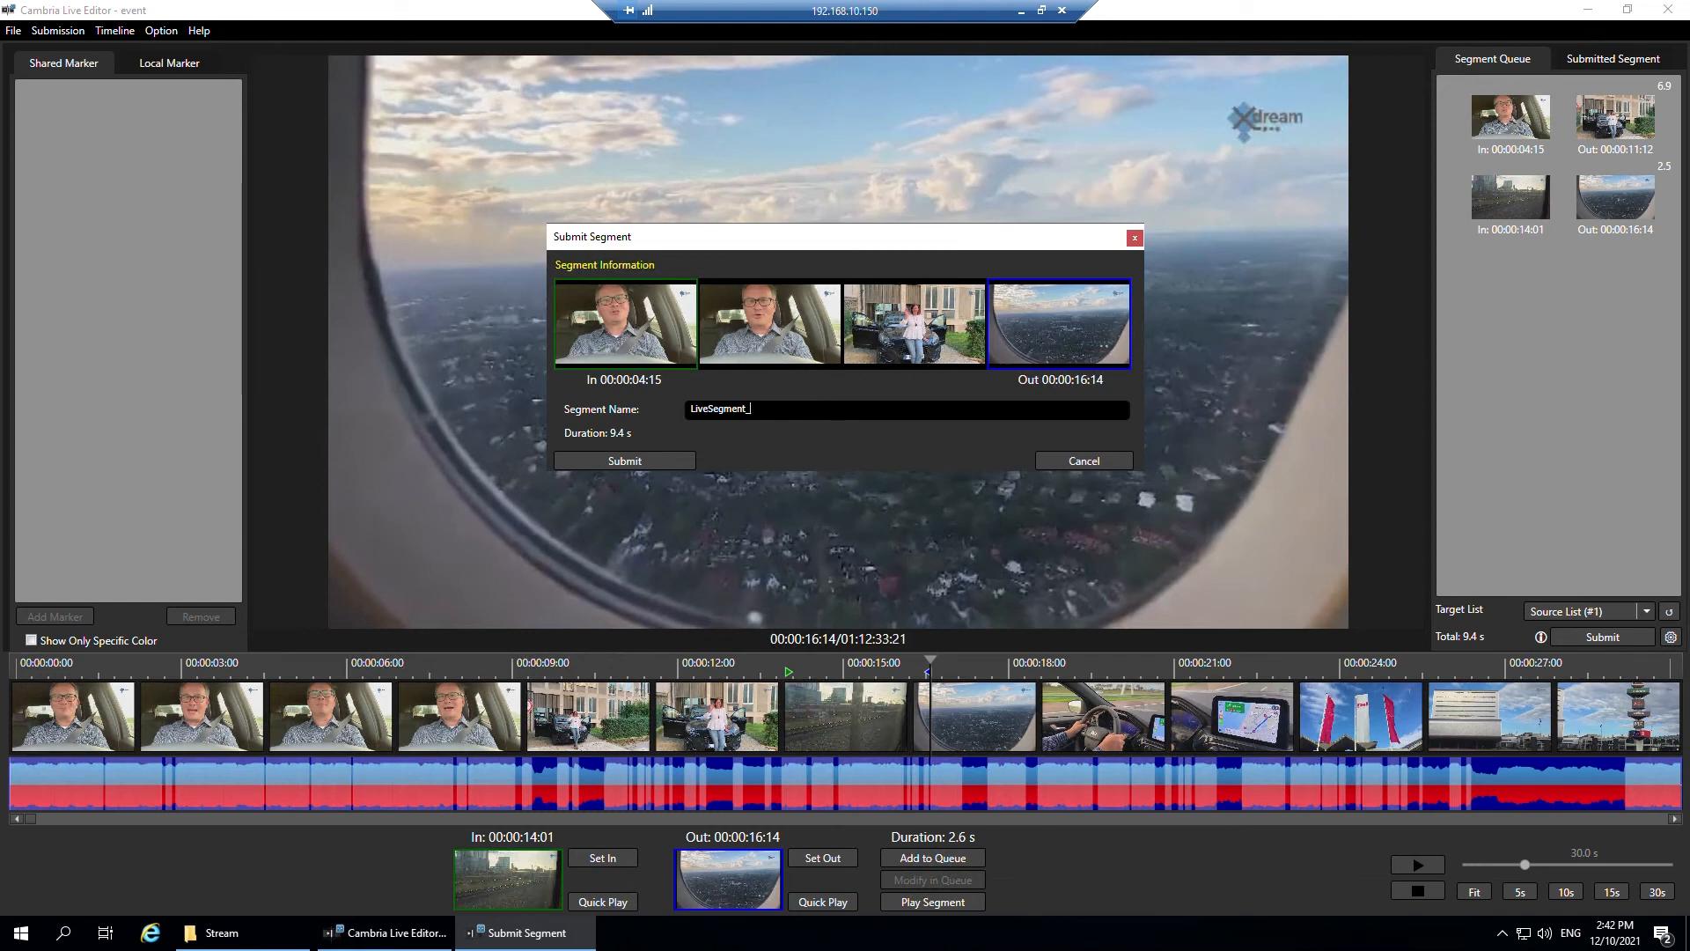
type("Demo")
left_click(623, 457)
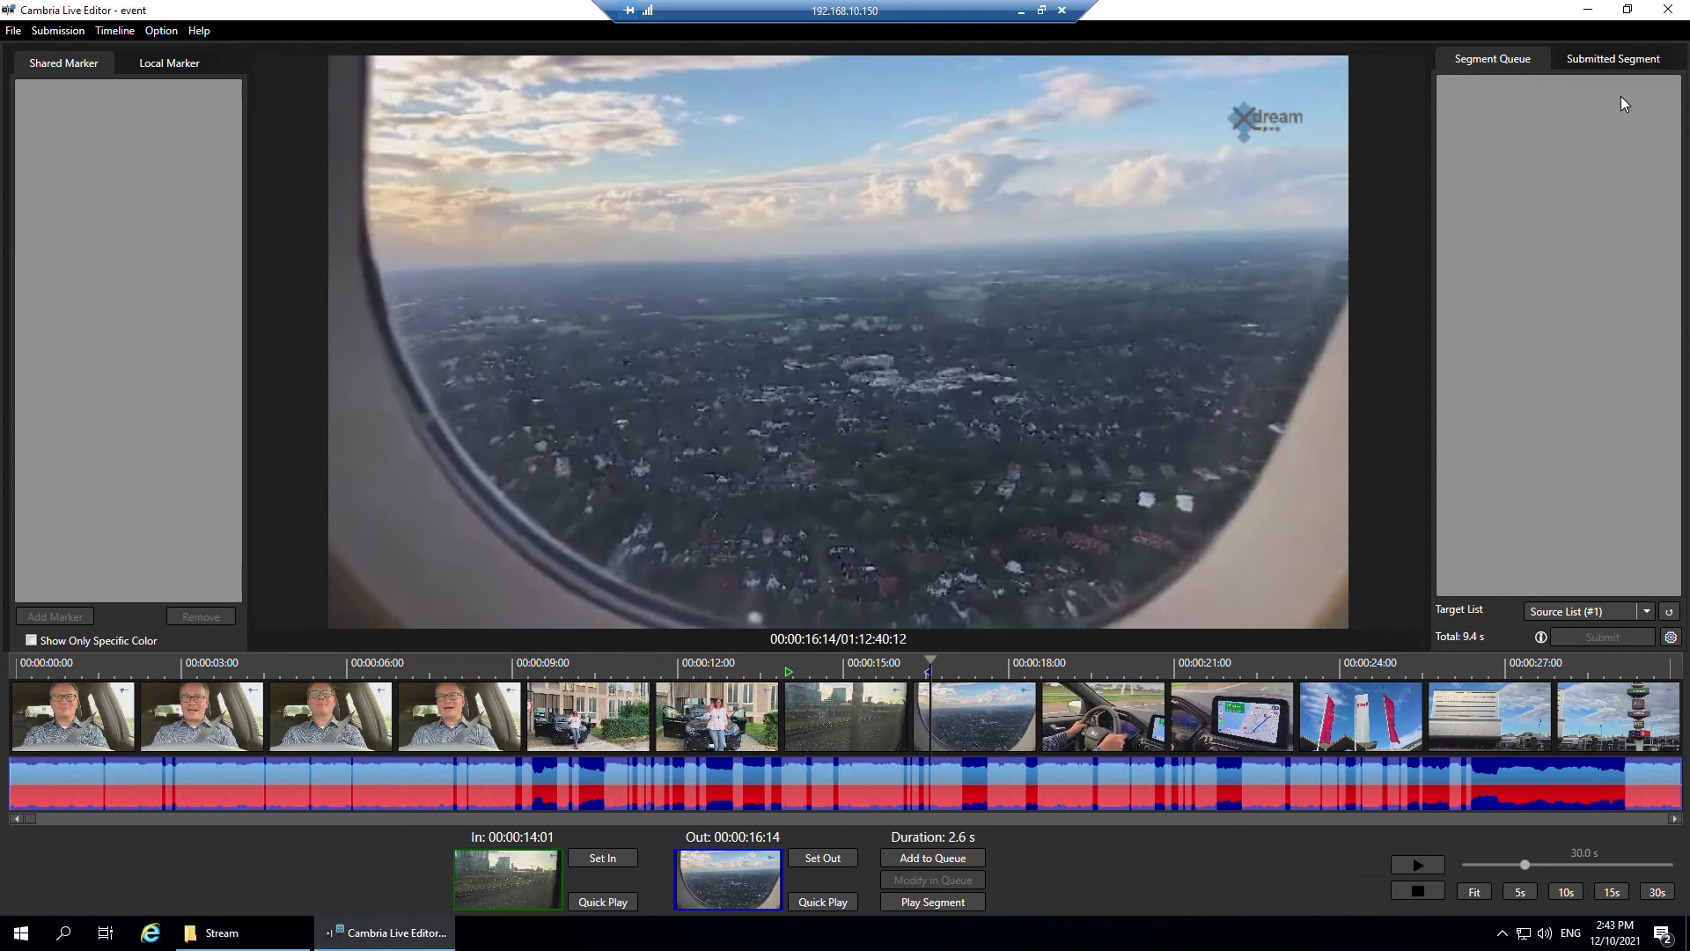
left_click(1629, 53)
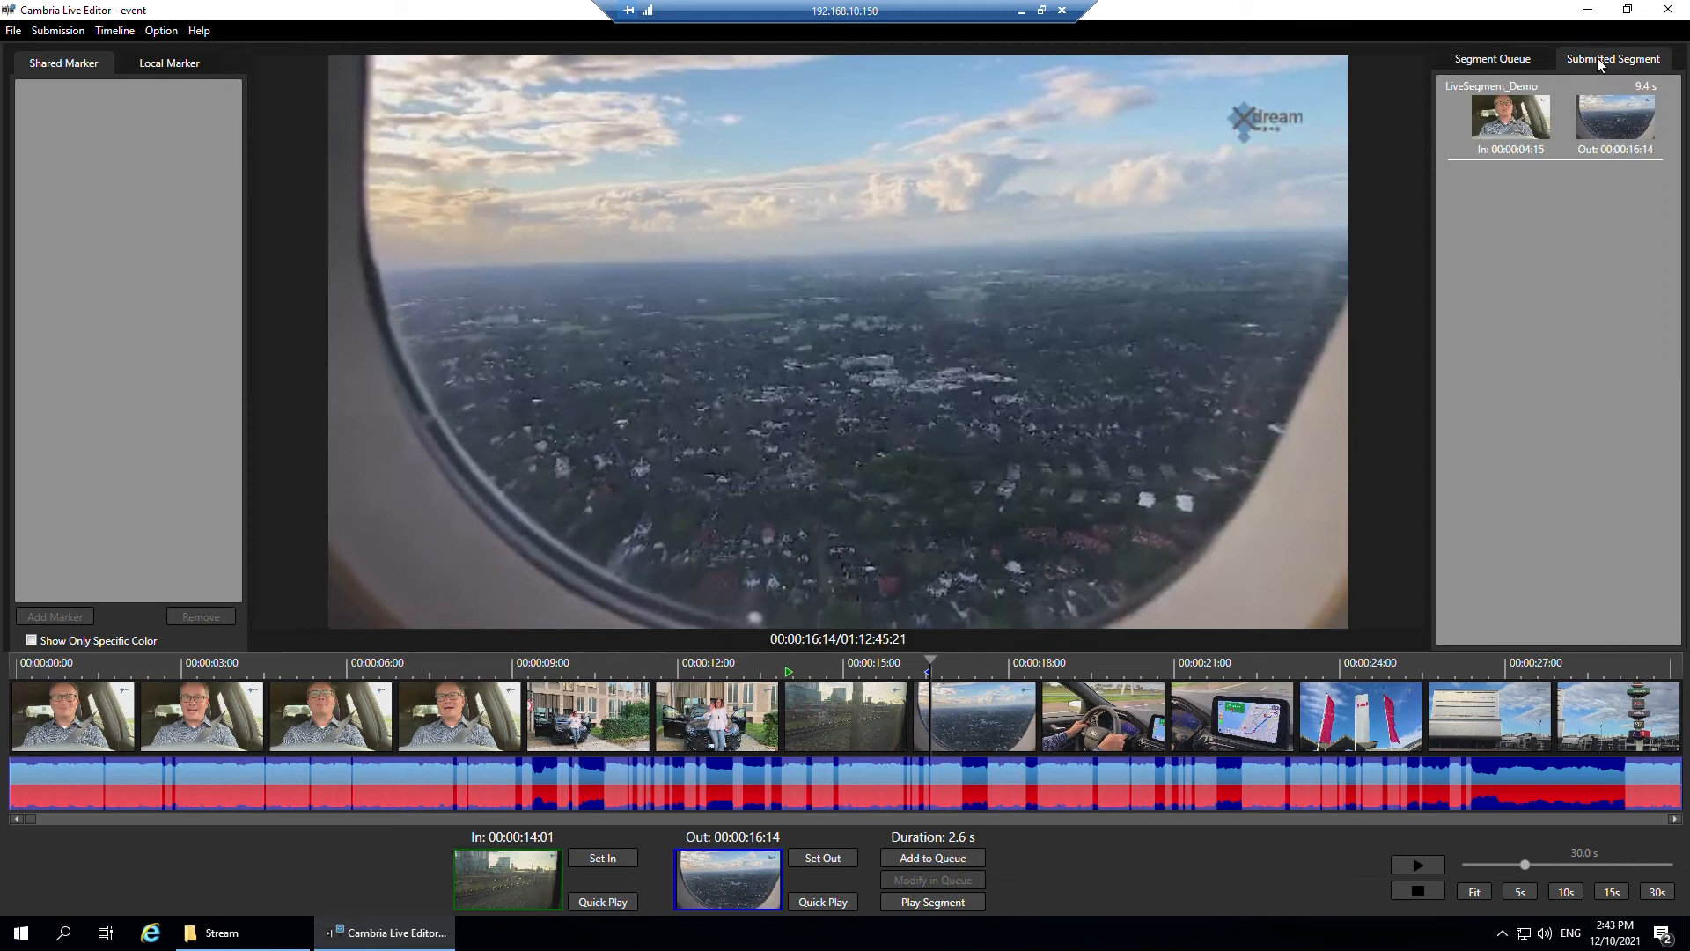
Switch to Cambria Live on 192.168.10.162 and check the submitted LiveSegment_Demo clips among its file sources.
left_click(1023, 10)
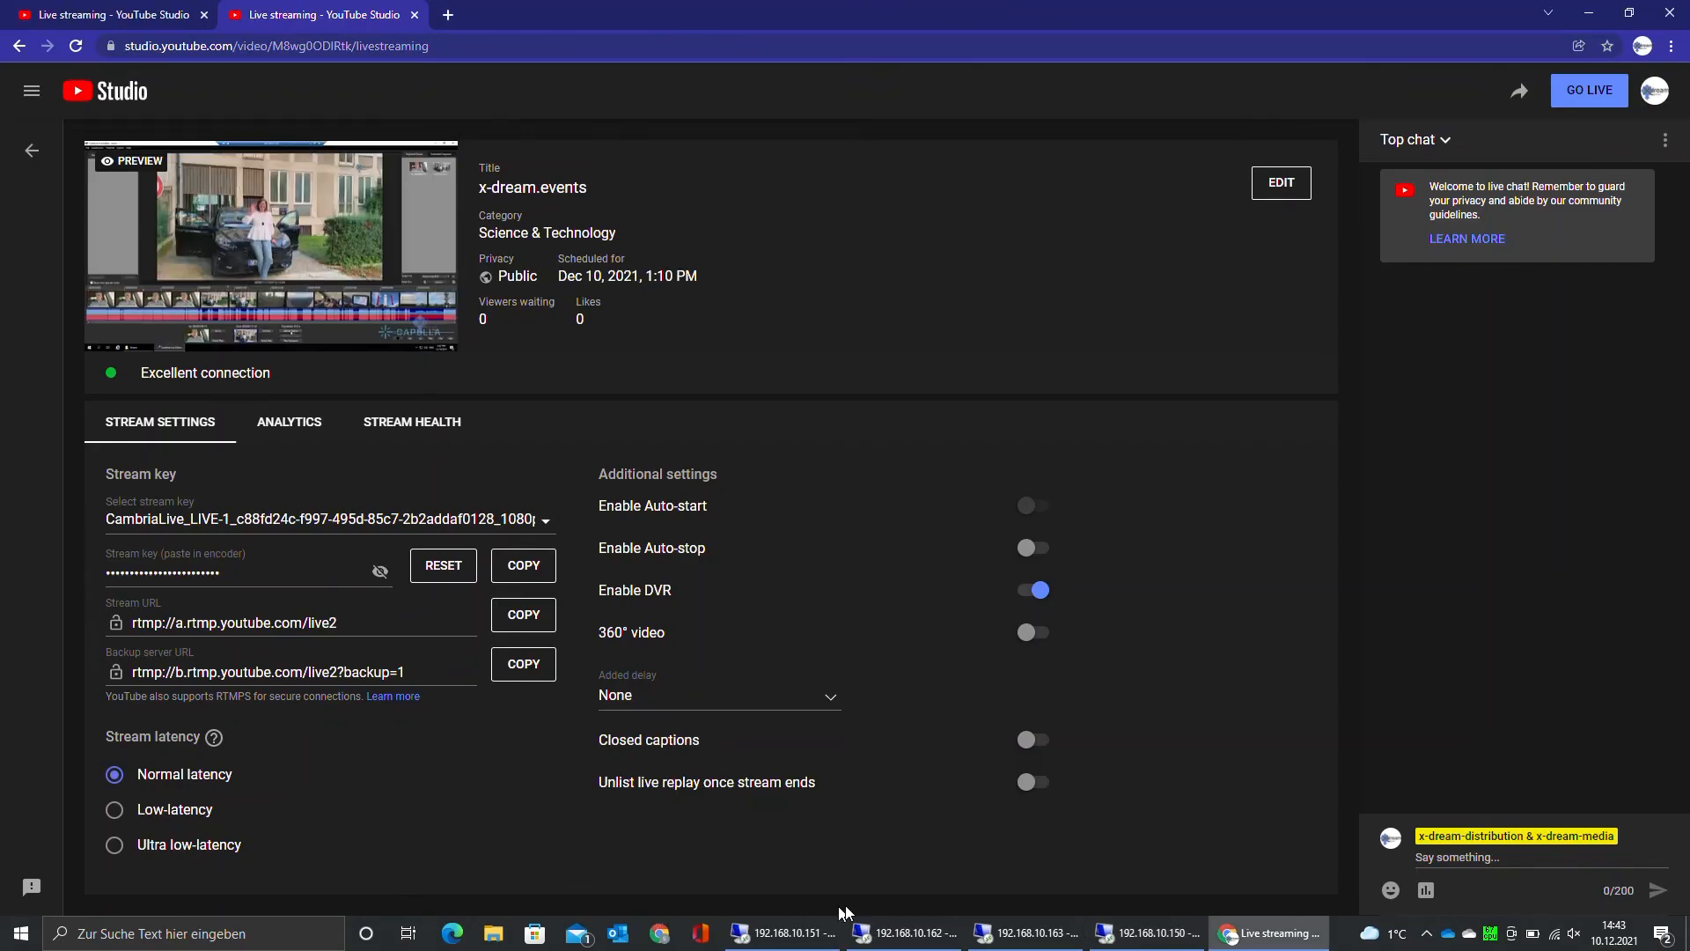
left_click(897, 940)
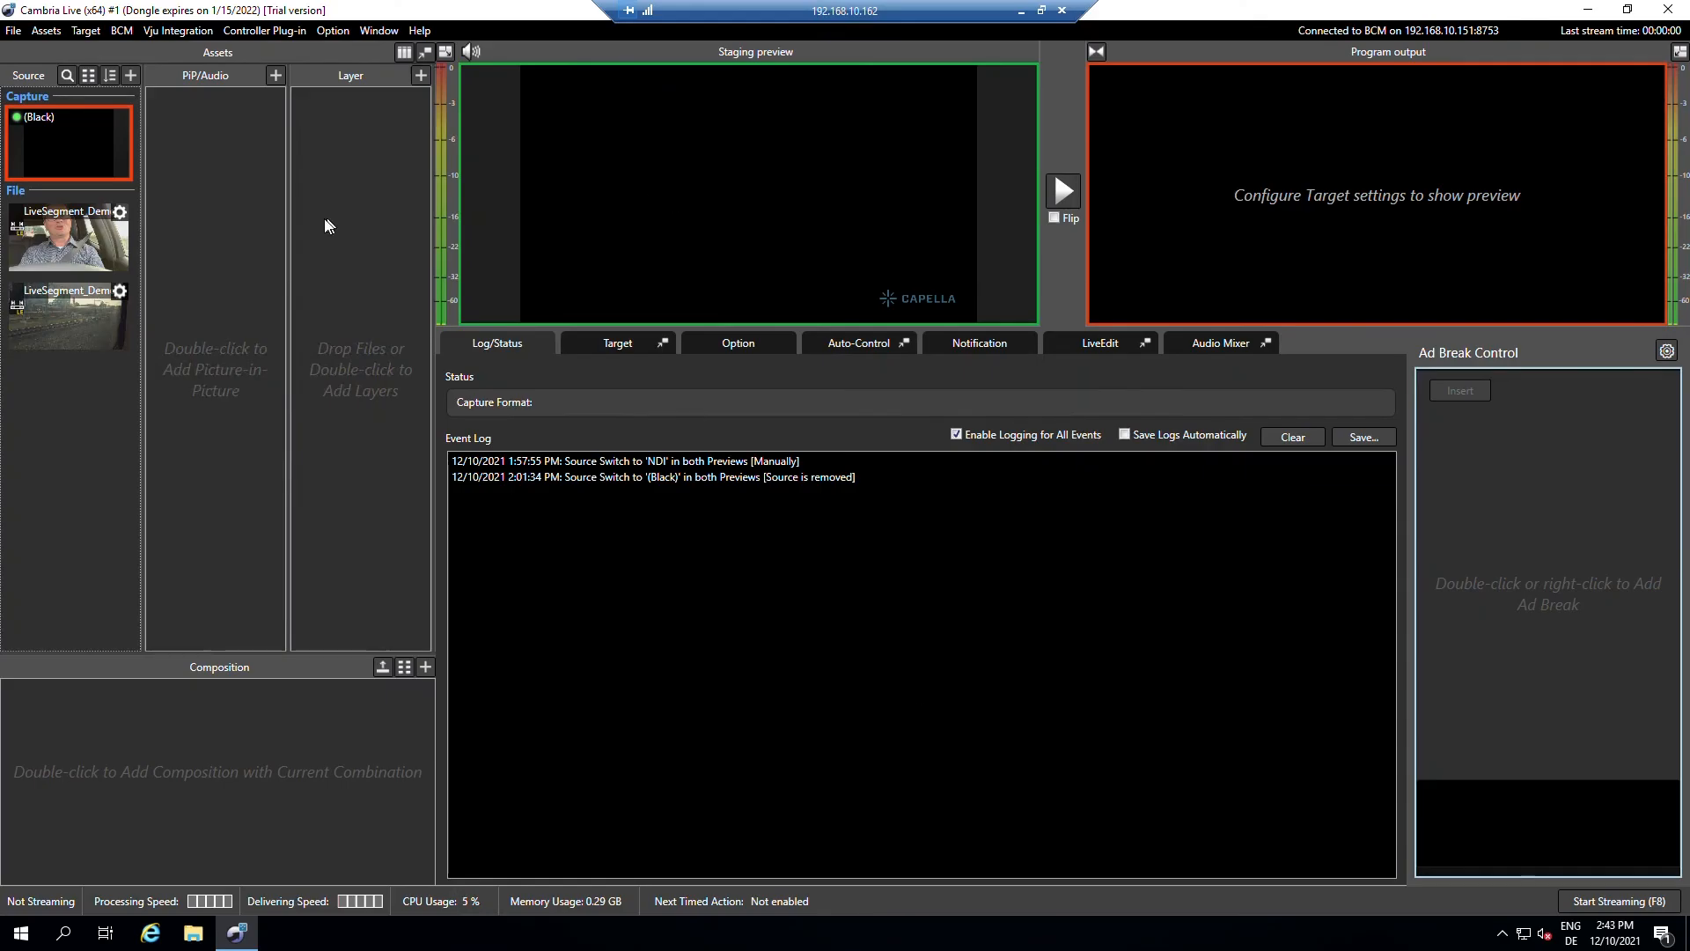
mouse_move(74, 245)
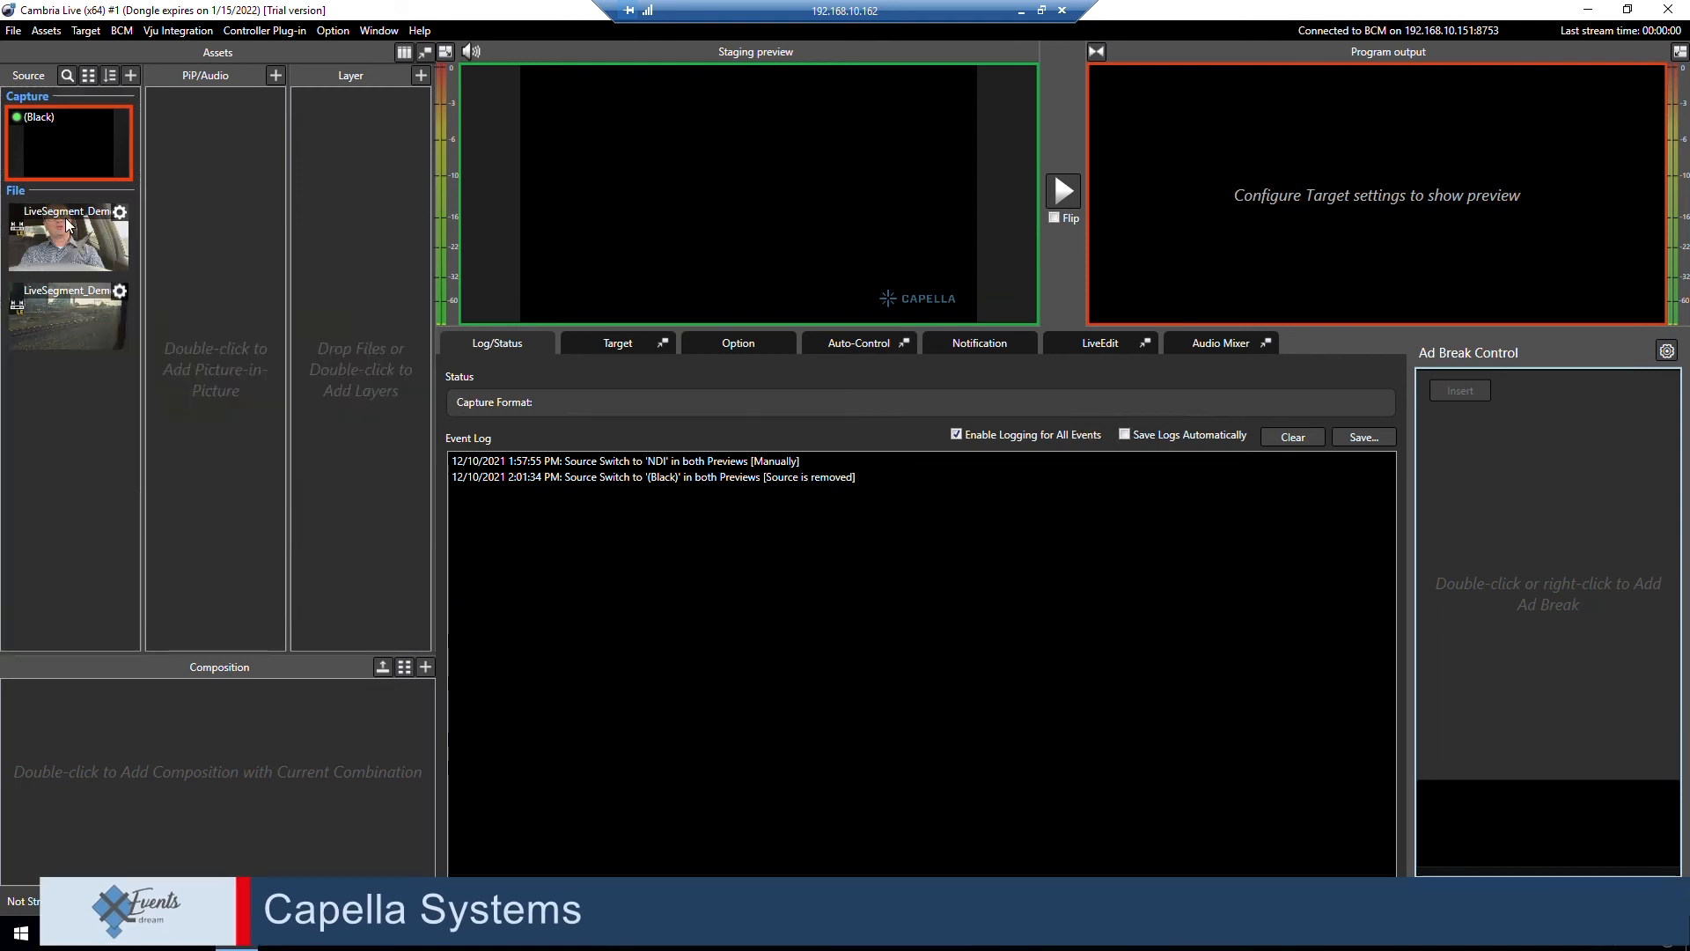
left_click(120, 248)
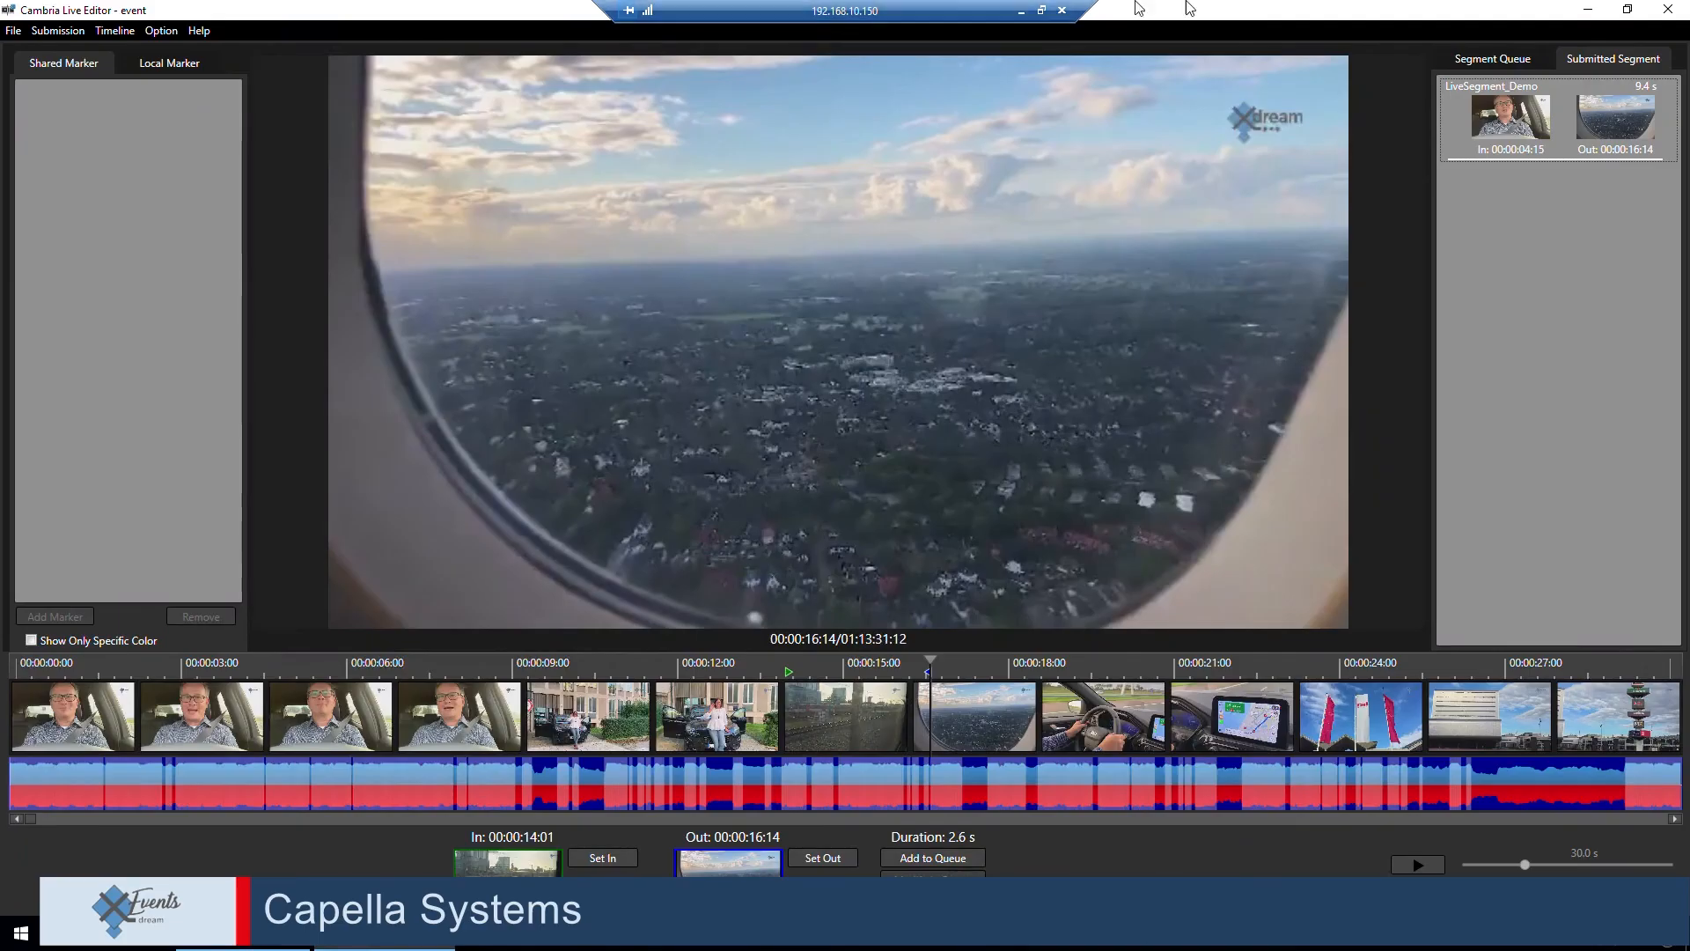
In Cambria Live Editor, set the submit destination to FTC (Remote), test the connection, and save the submission settings.
left_click(1494, 62)
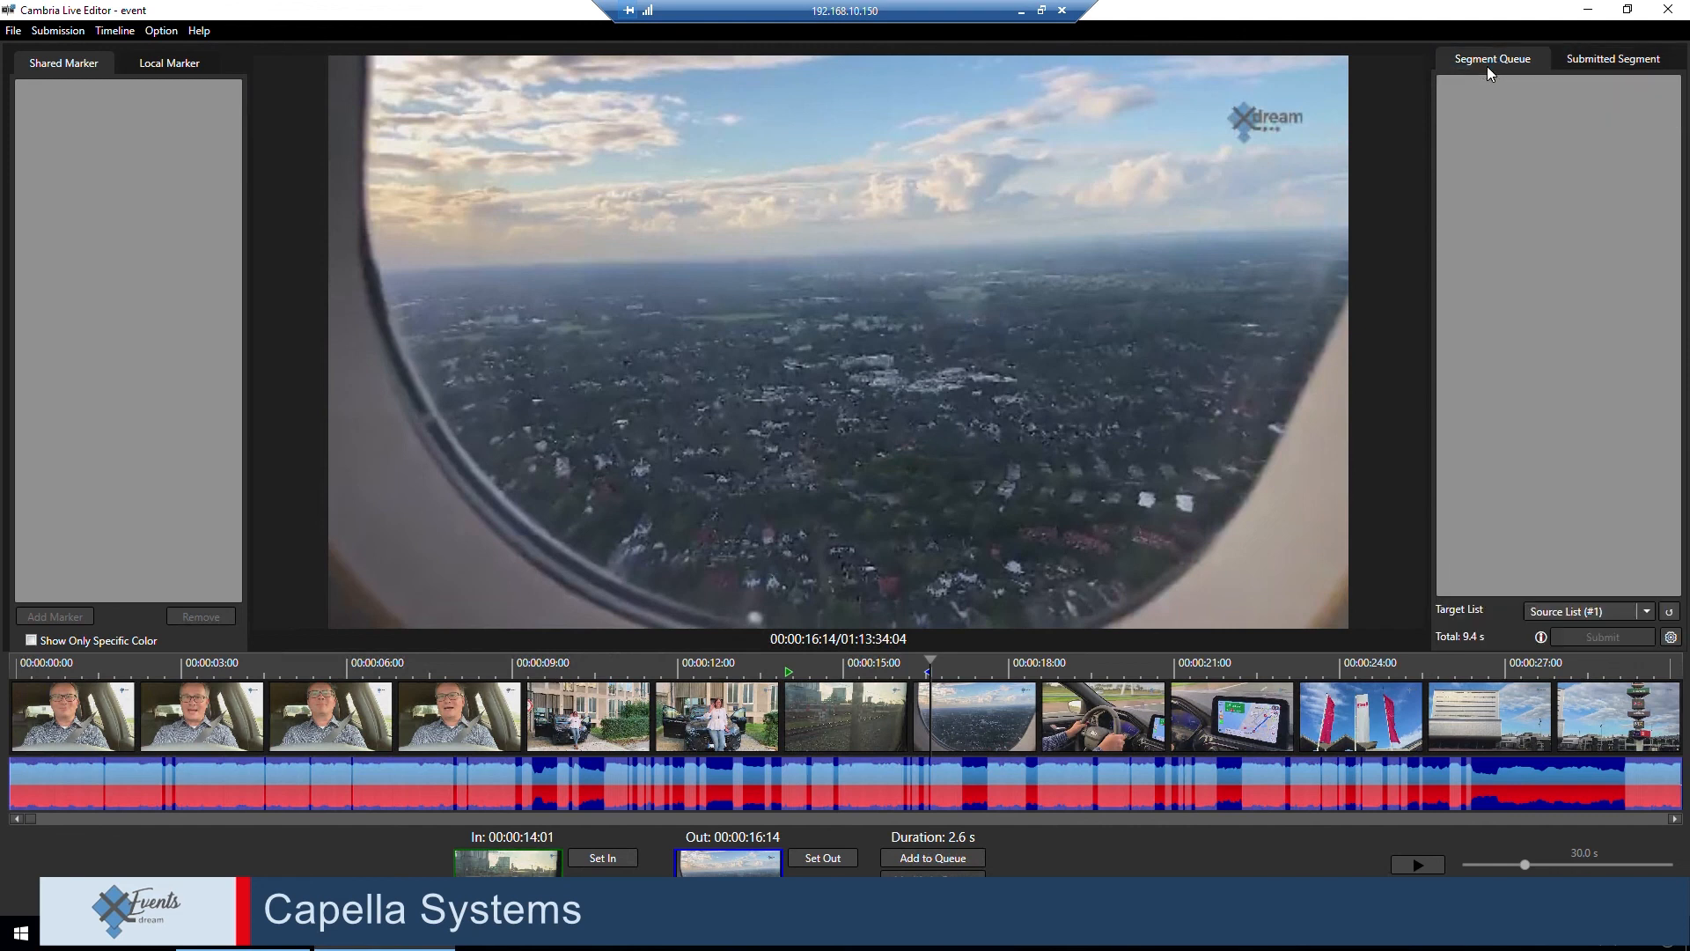
left_click(1671, 637)
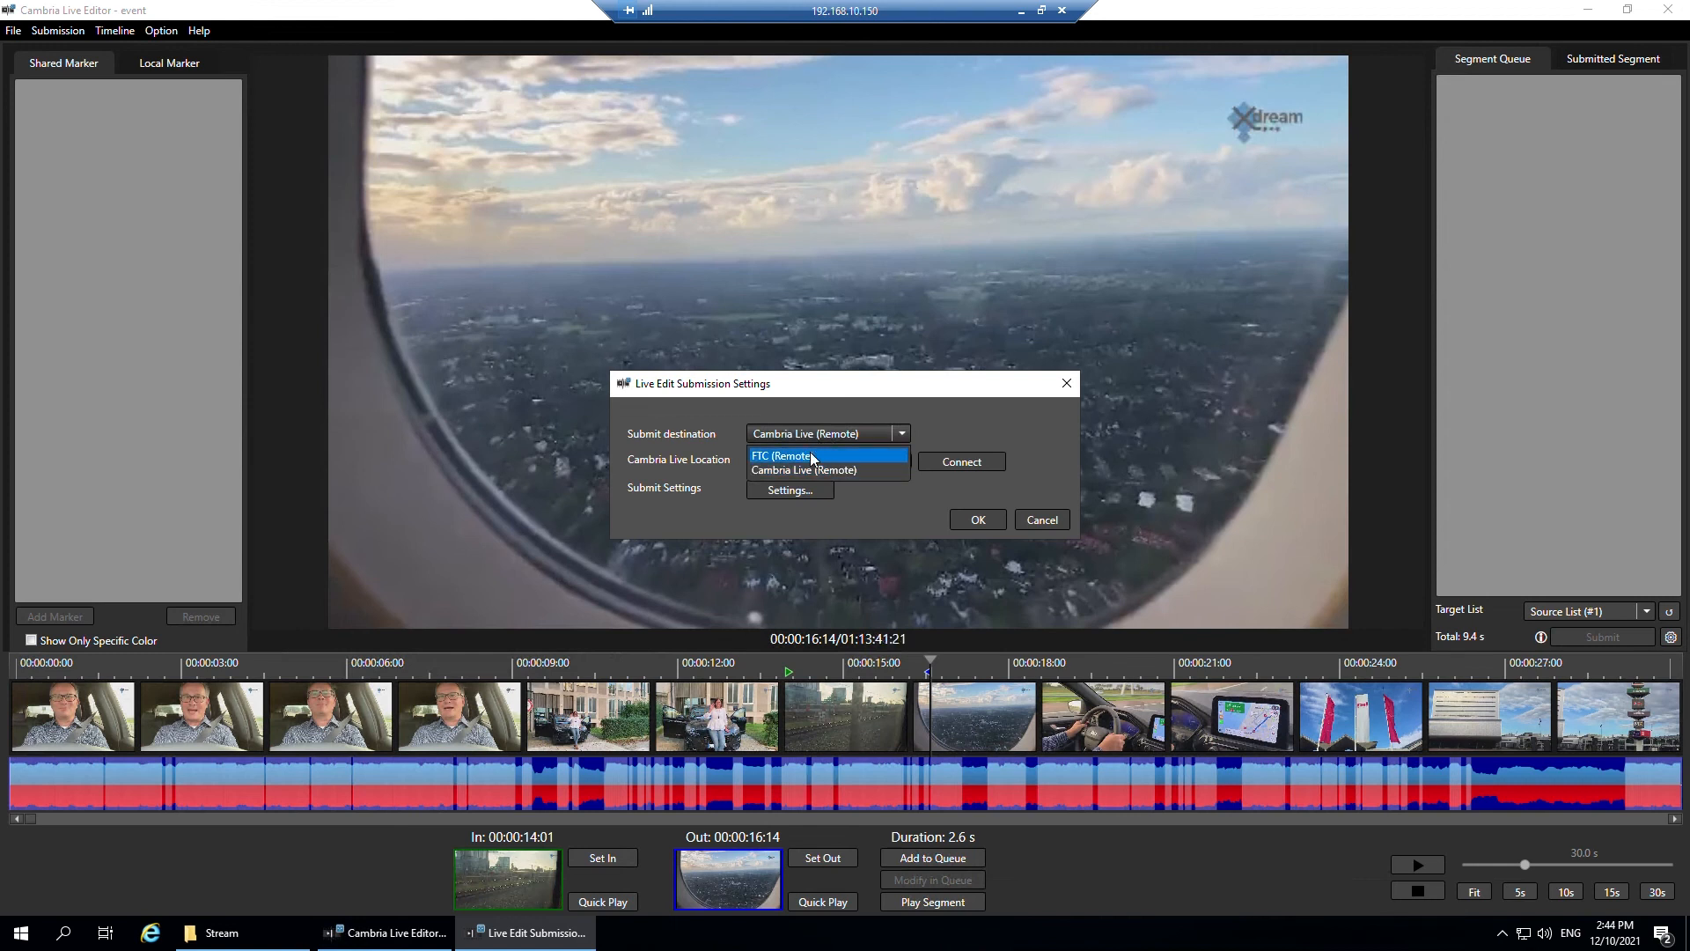
left_click(811, 457)
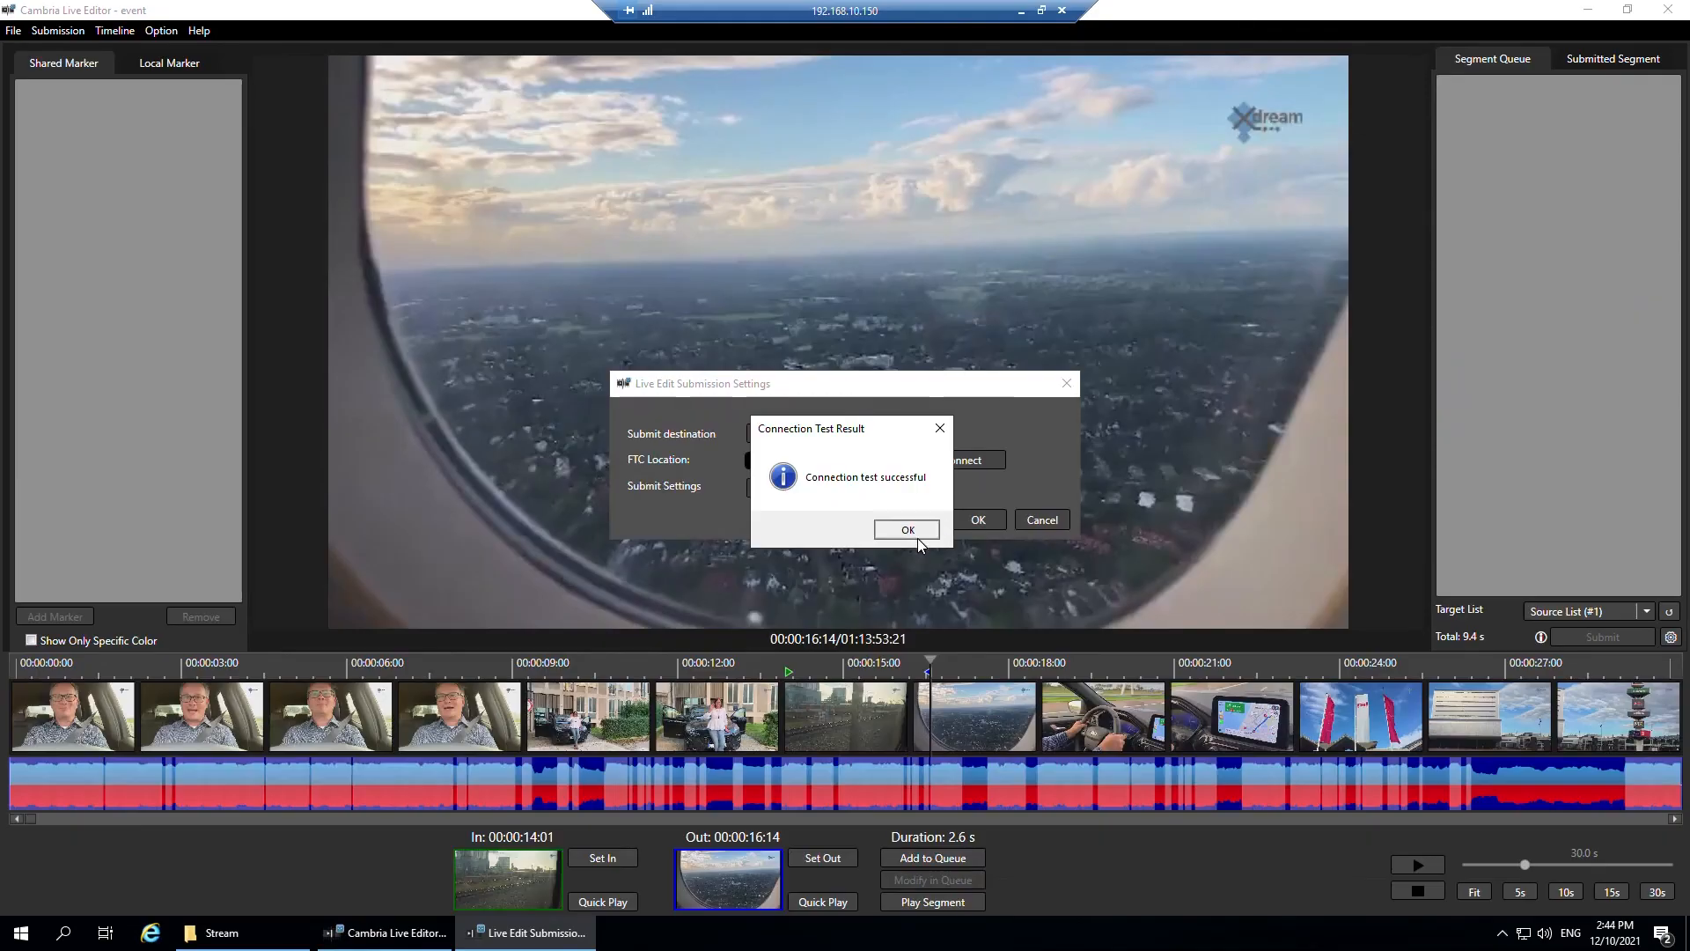
left_click(914, 532)
left_click(974, 520)
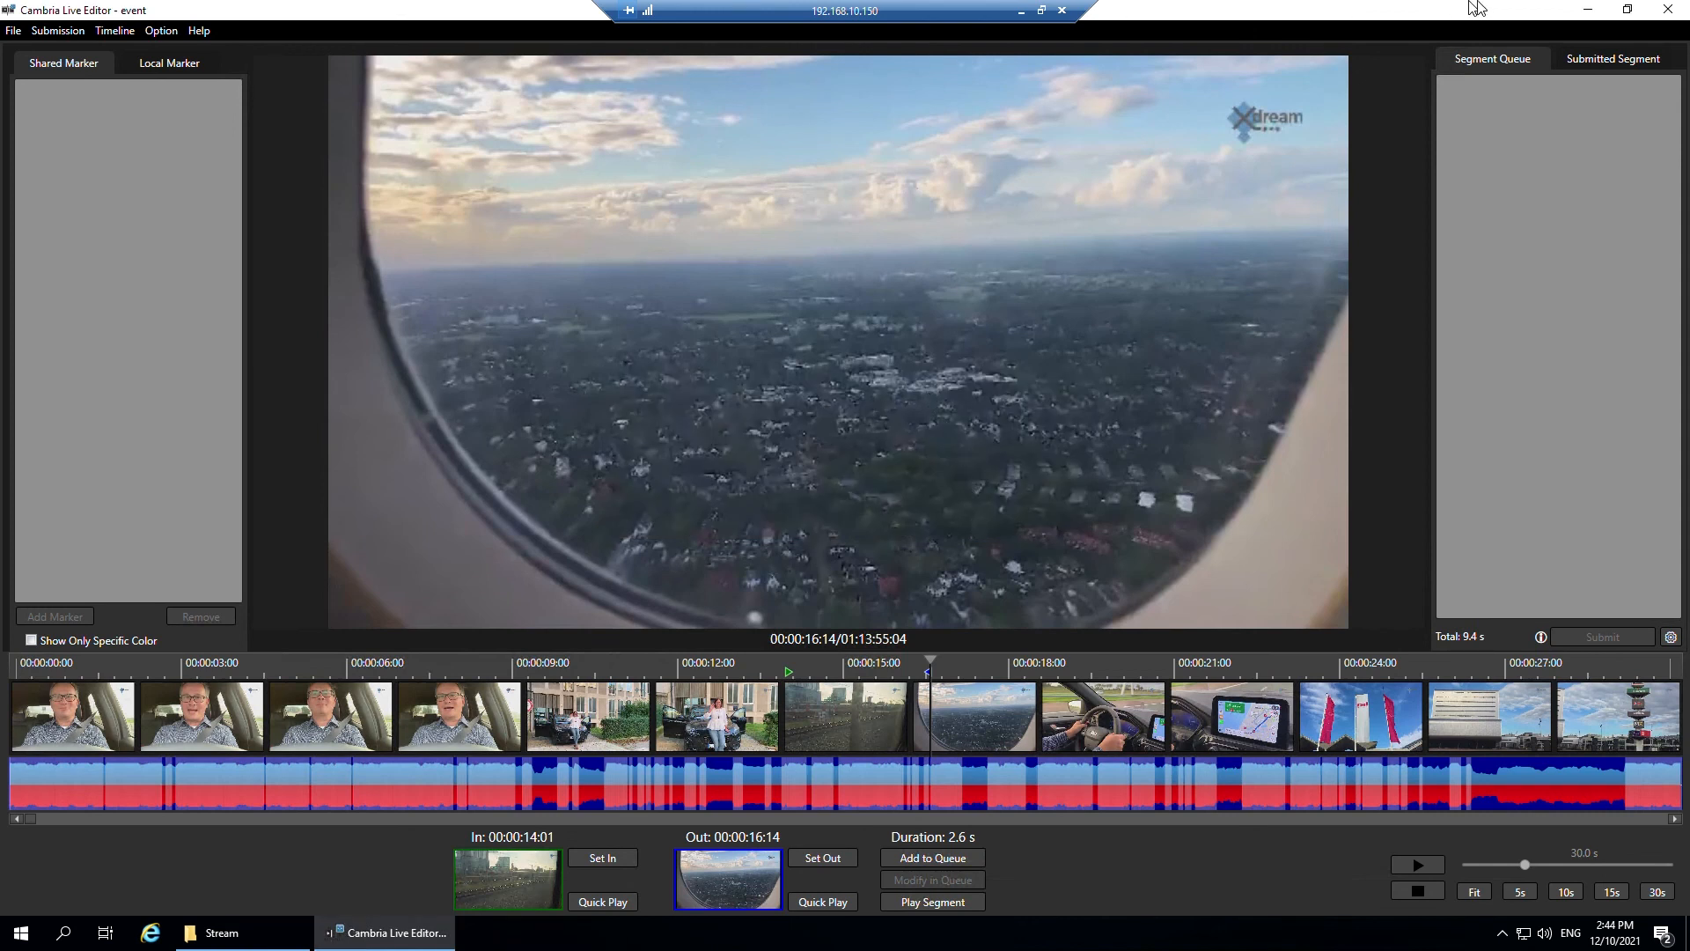
left_click(1592, 9)
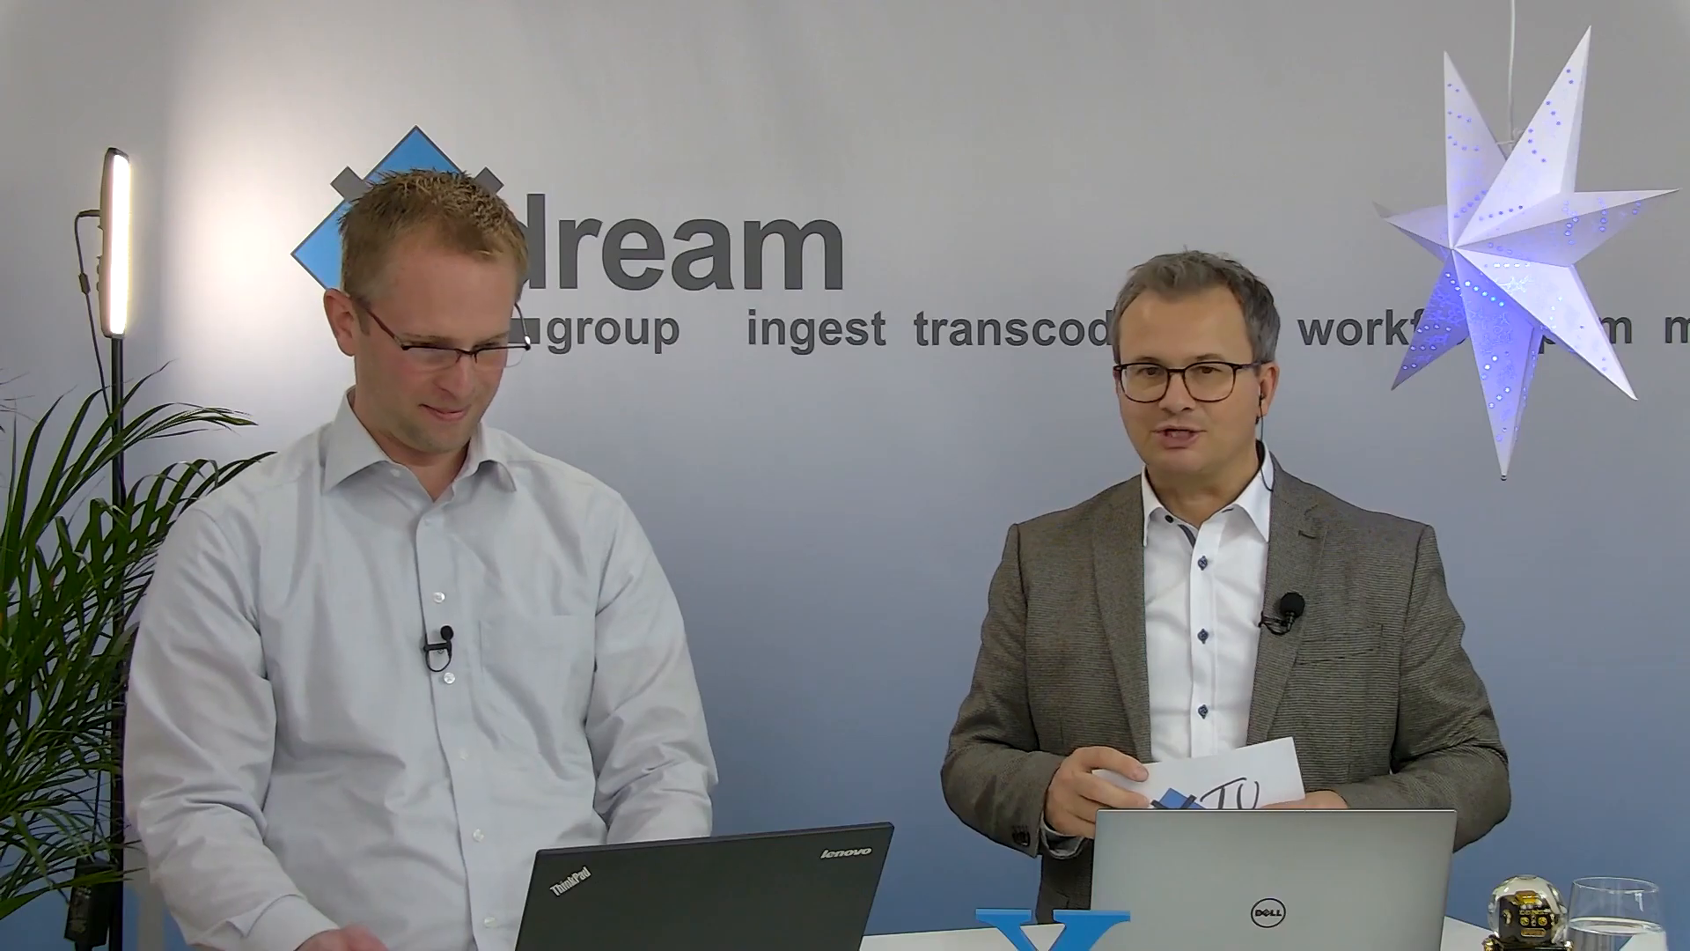